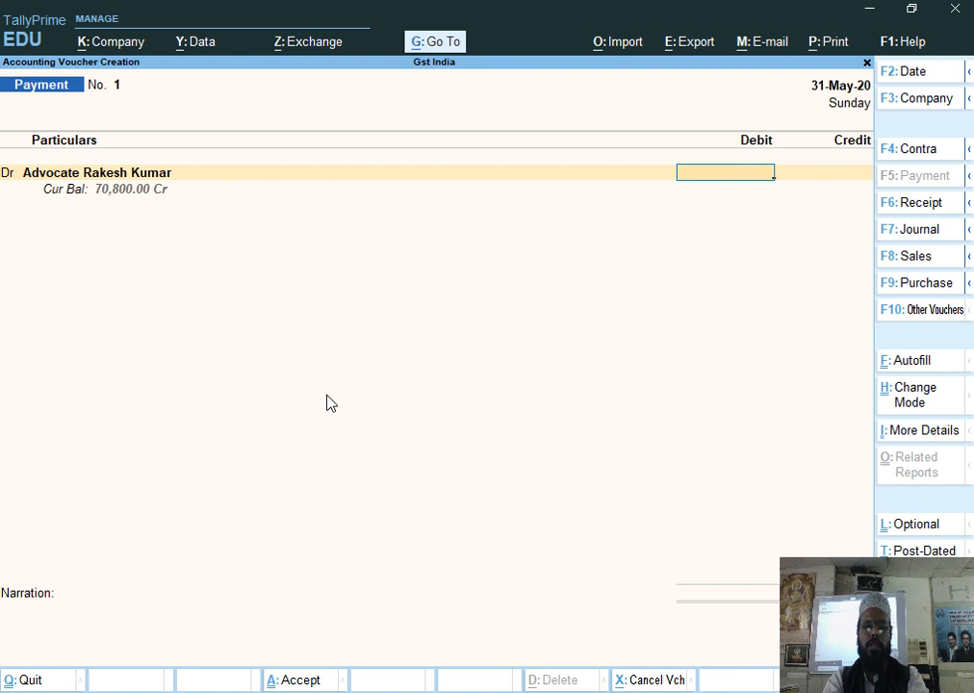
Step: Pay the advocate 70,800 from Icici Bank against bill inv008 and save the voucher
text(70800)
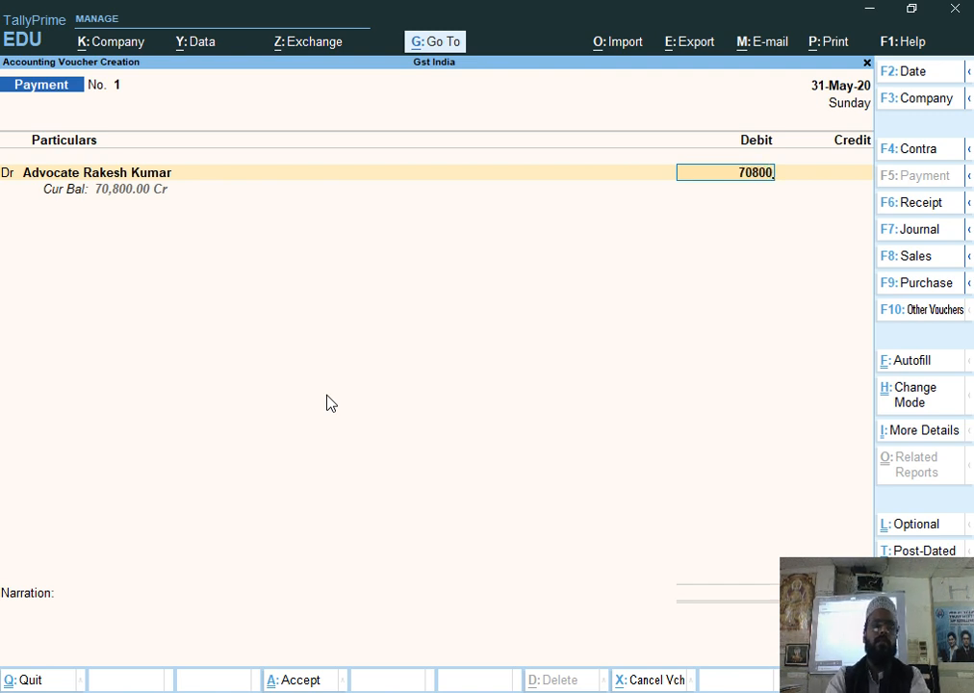
key(Return)
key(Return)
key(Return)
key(Return)
key(Return)
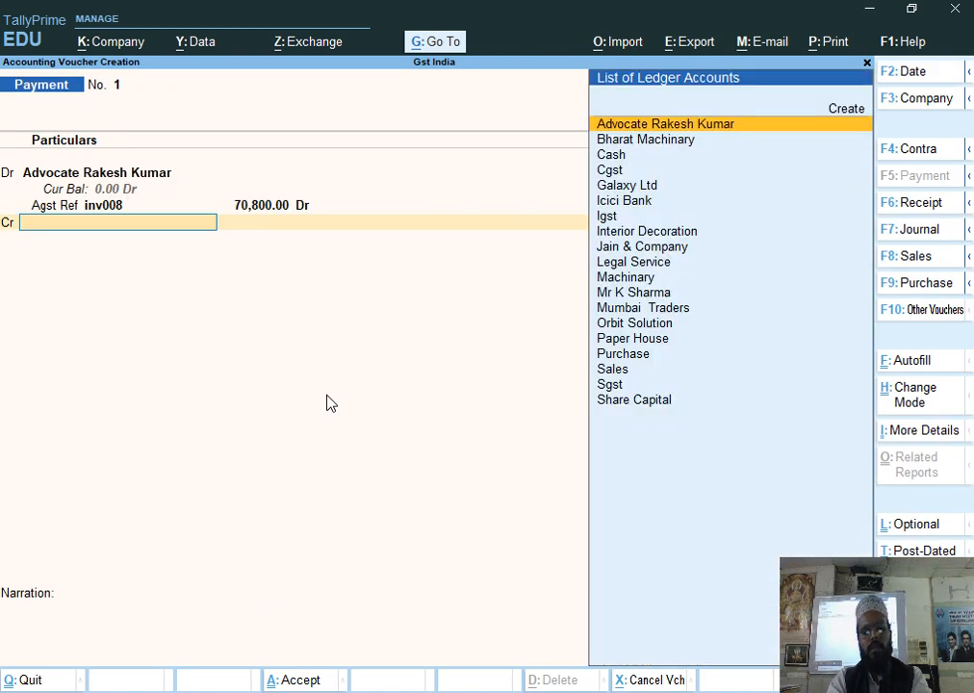
text(Ici)
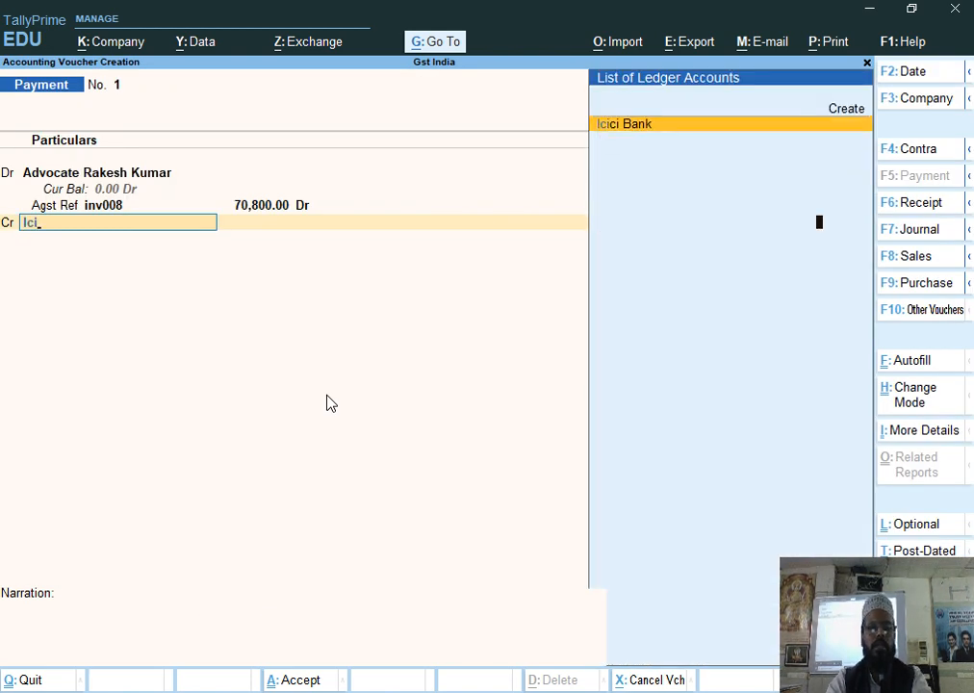
key(Return)
key(Return)
key(Return)
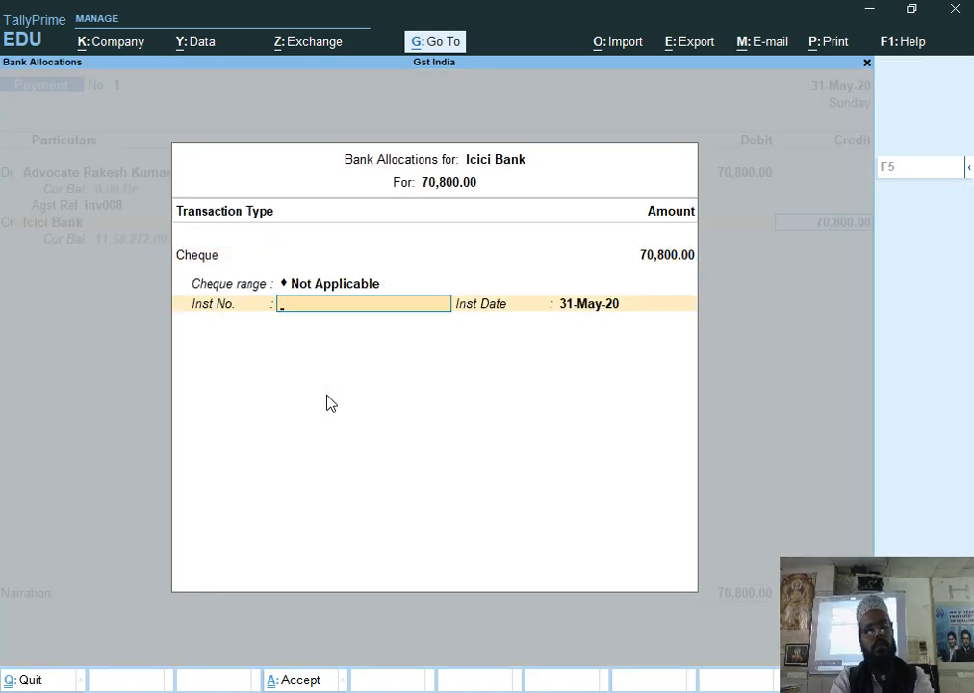
key(Return)
key(Return)
key(Return)
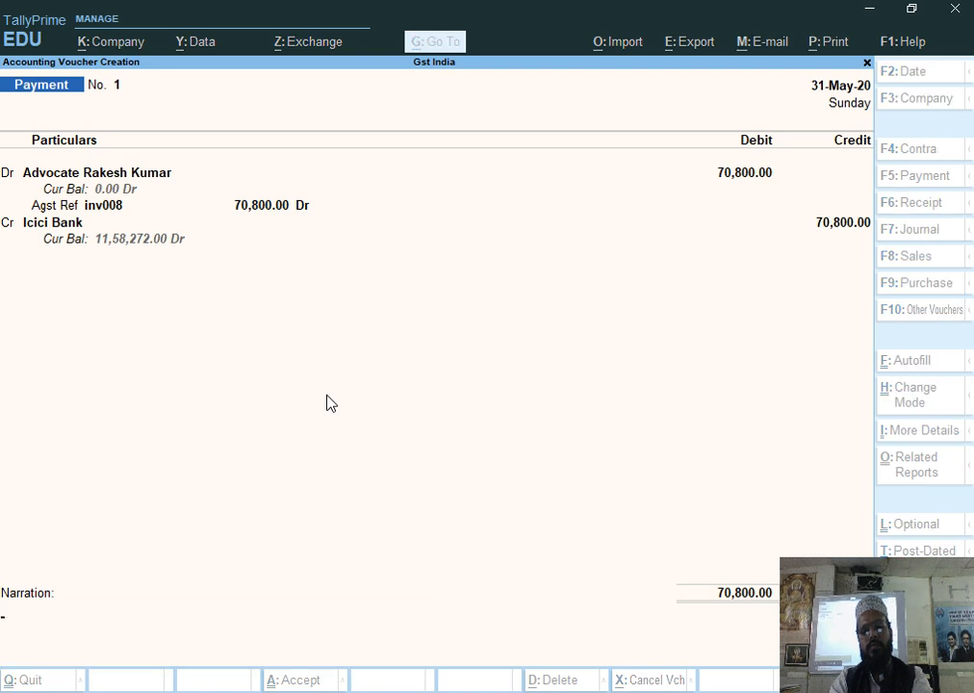
key(alt+Tab)
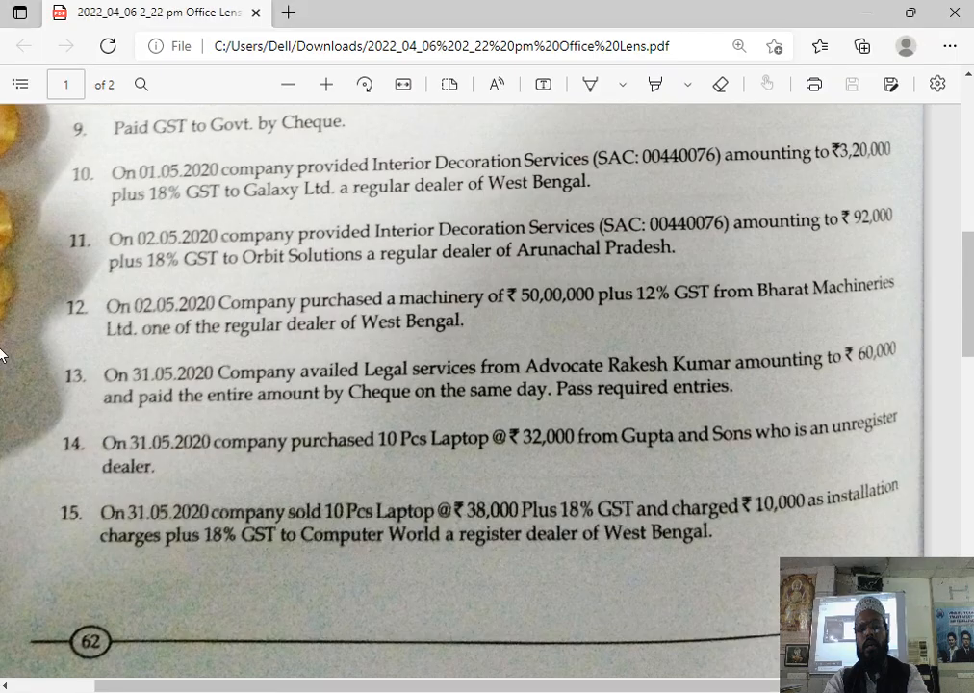
Step: Read question 15, the laptop sale to Computer World, on the exercise PDF in Edge
key(Tab)
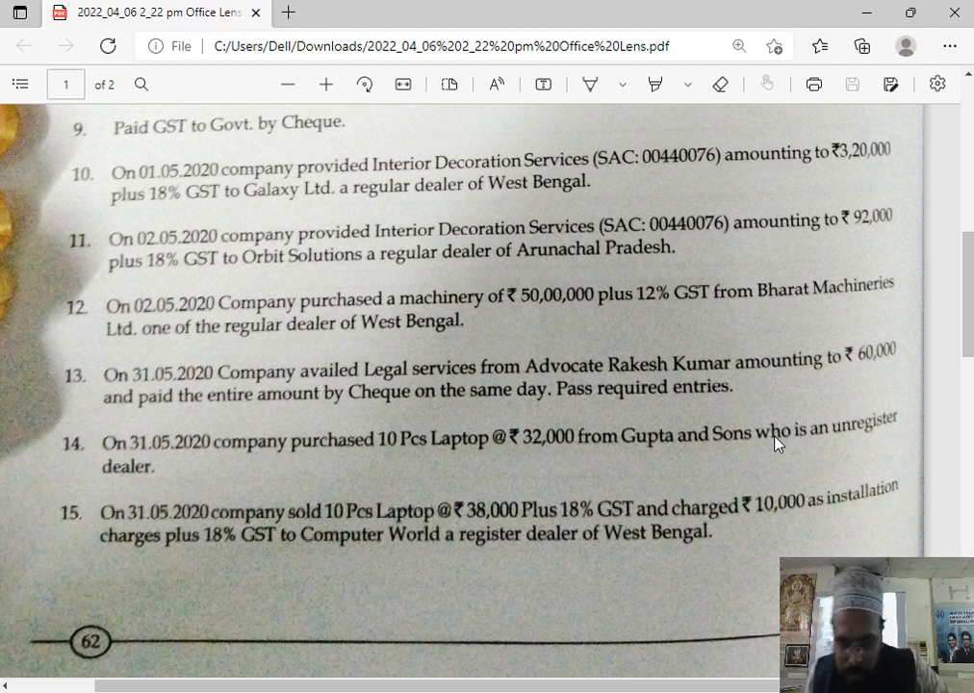
key(alt+Tab)
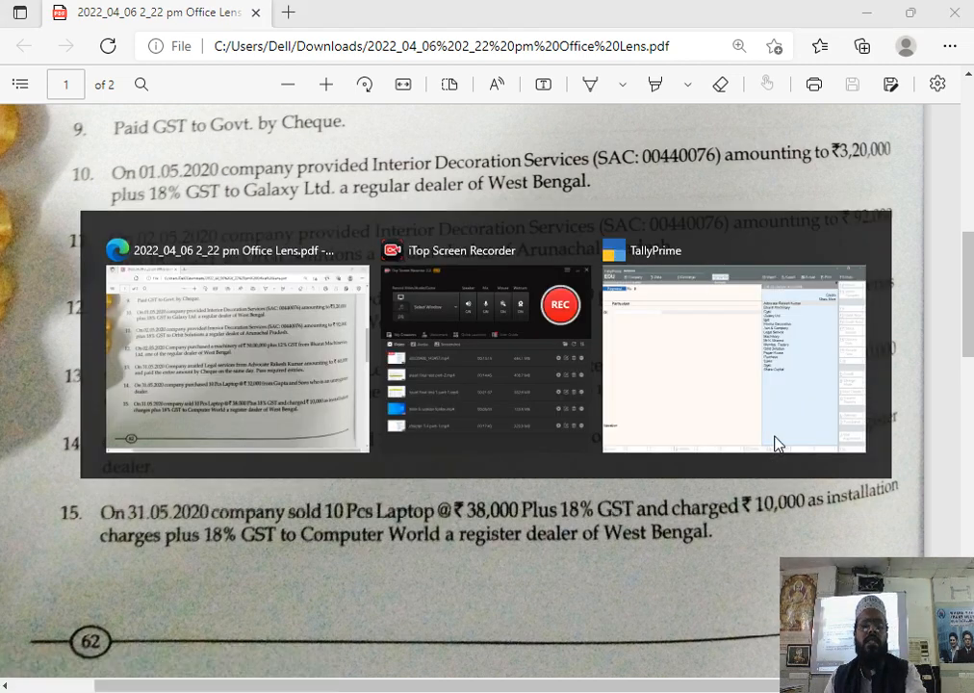
key(alt+Tab)
Step: Back in TallyPrime, turn the new voucher into a Purchase in Item Invoice mode
key(Tab)
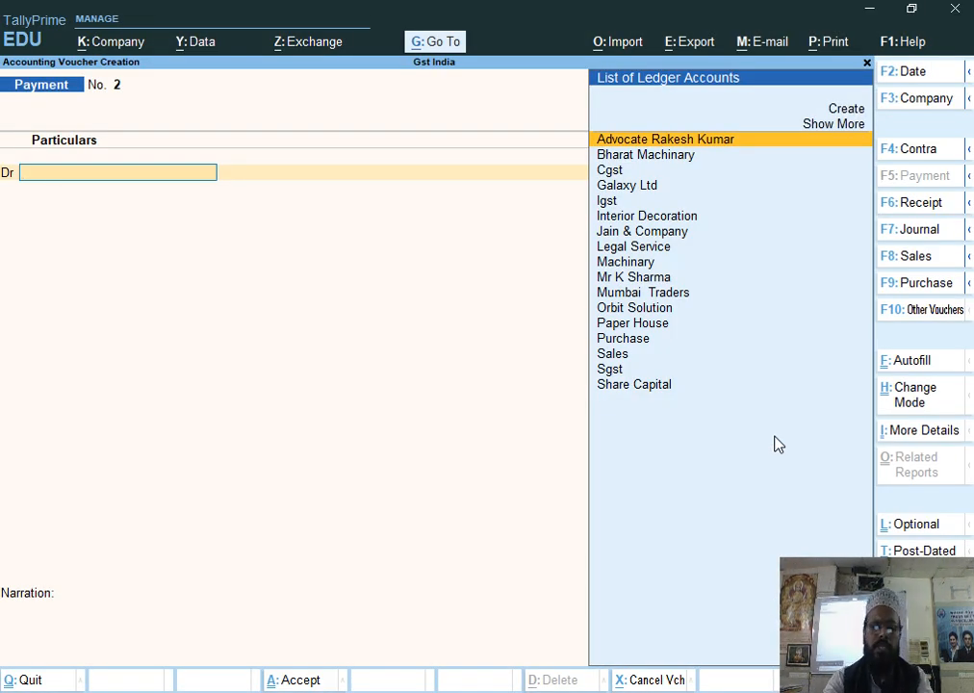
key(F9)
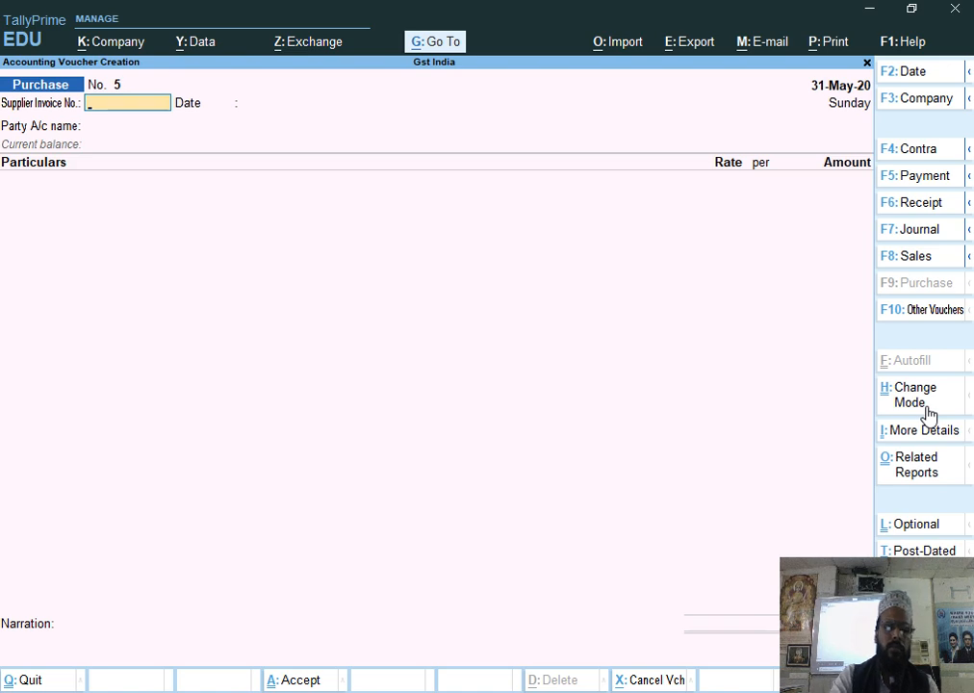
key(ctrl+h)
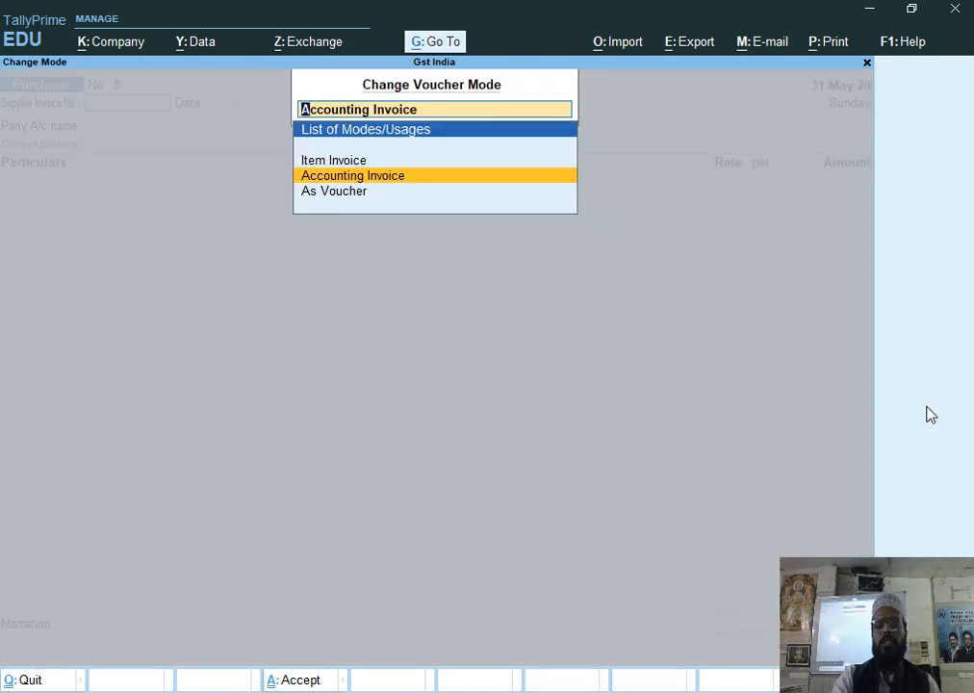
key(Up)
key(Return)
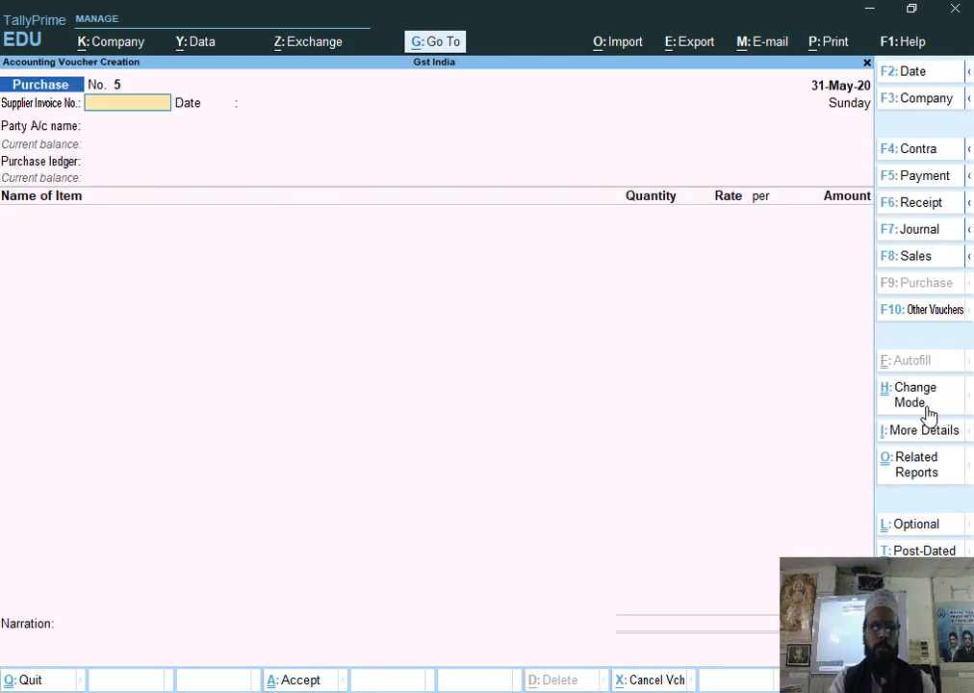
Step: Date the purchase 31-May-20 and enter supplier invoice number inv/007
key(F2)
text(31-5)
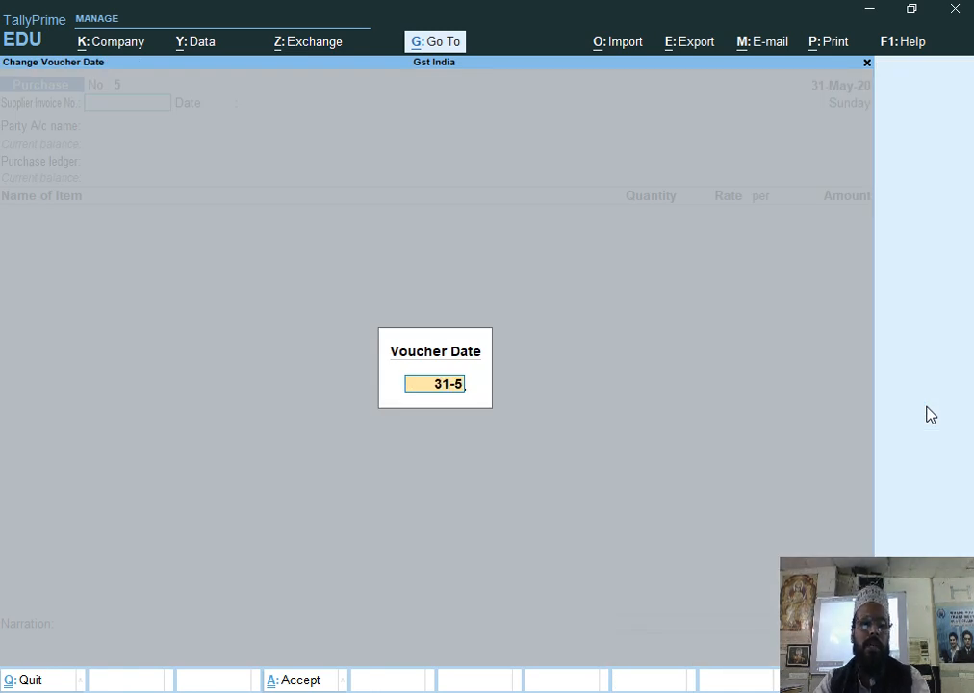
key(Return)
text(inv/007)
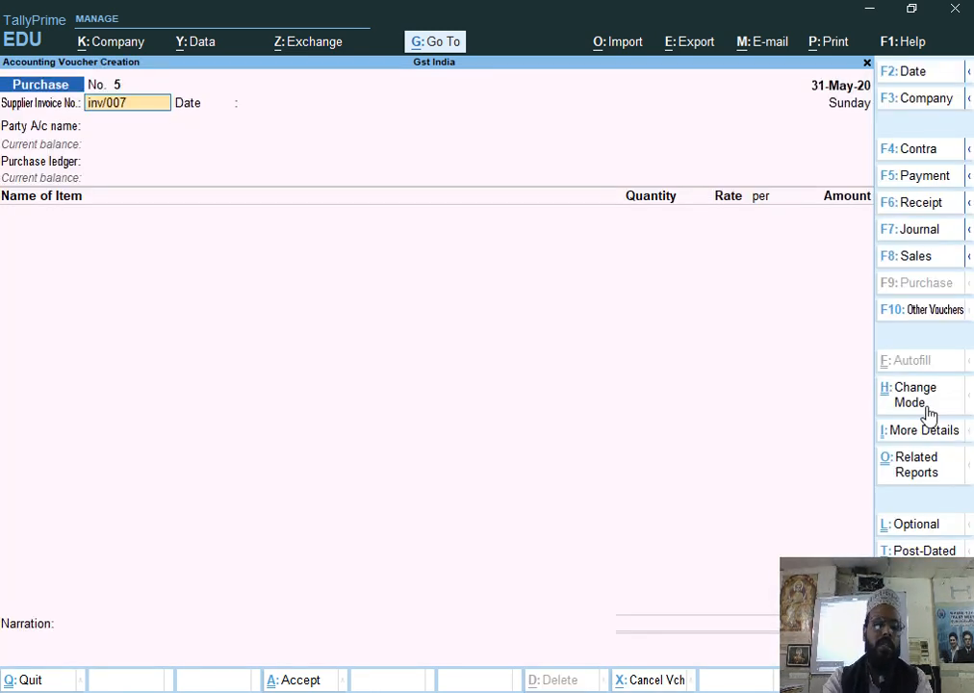
key(Return)
key(Return)
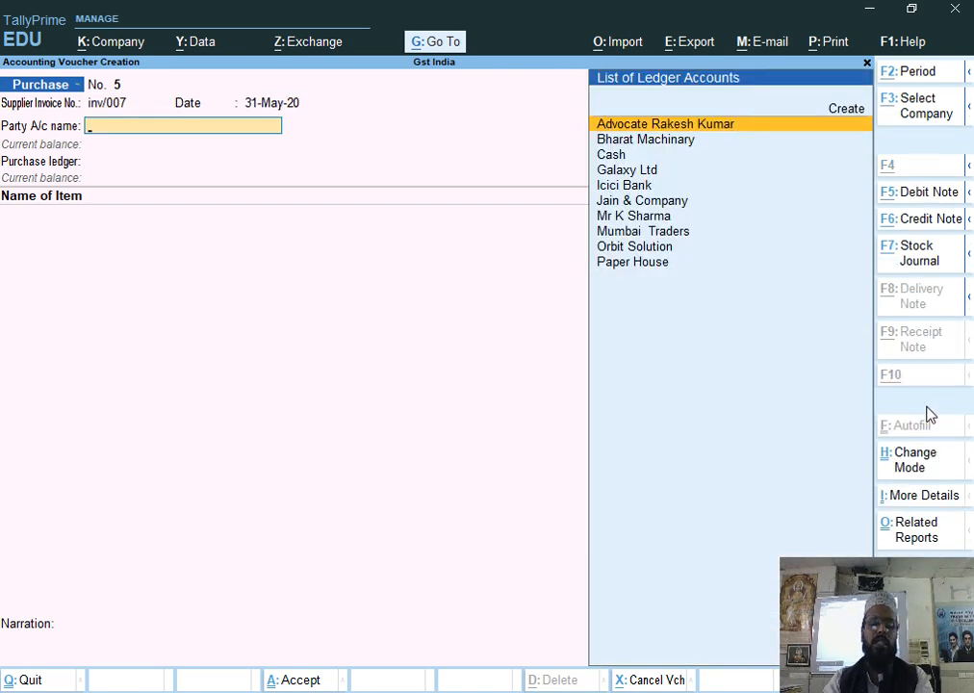
Step: Create a new ledger named Gupta & Sons under Sundry Creditors
key(alt+c)
text(Gupta)
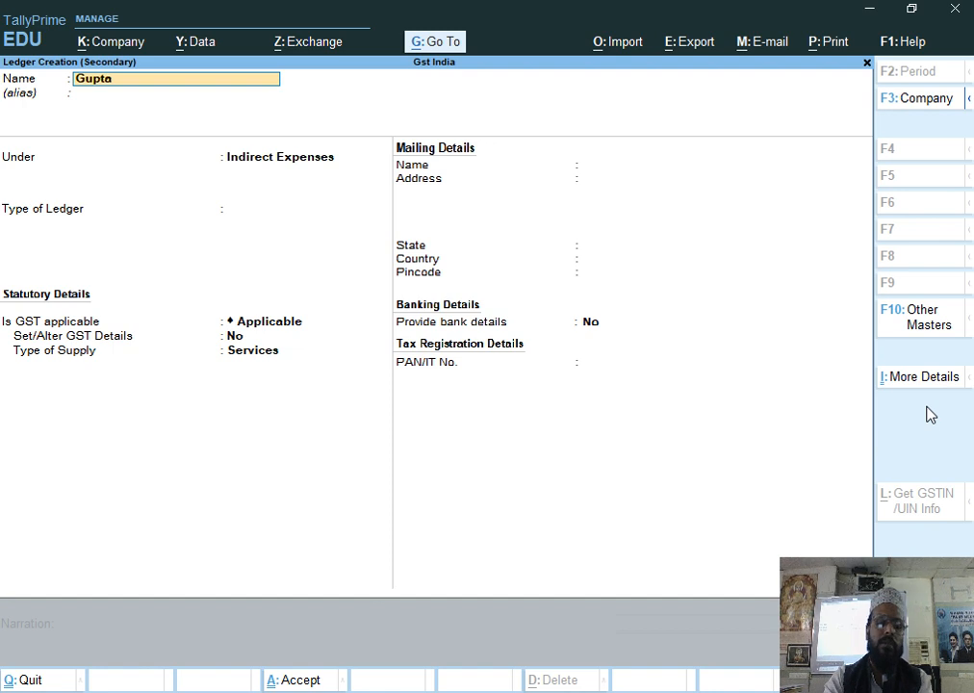
text( & Sons)
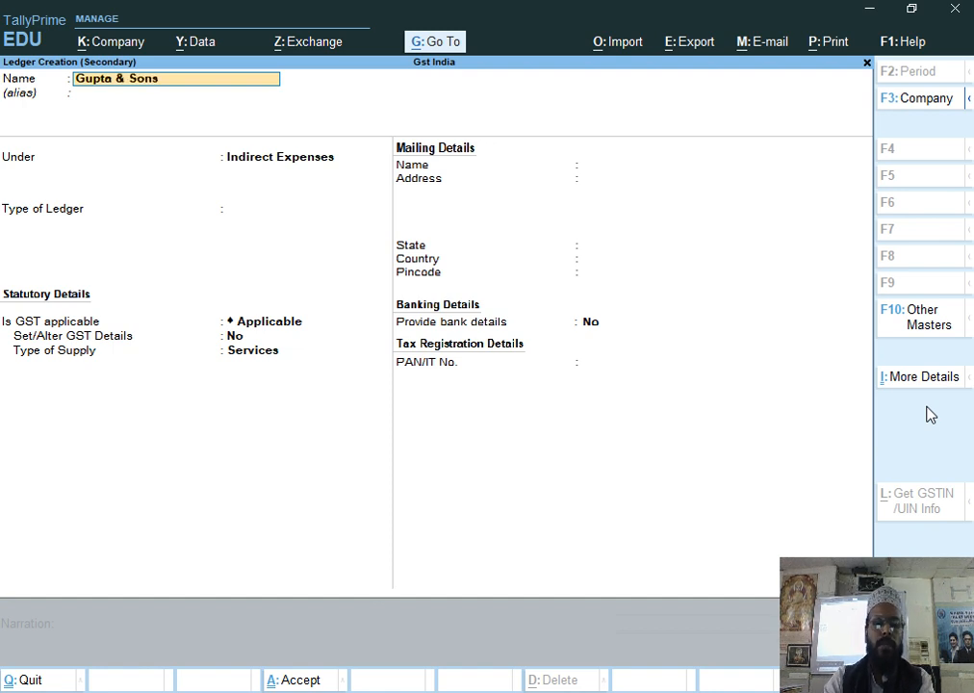
key(Return)
key(Return)
text(S)
key(Down)
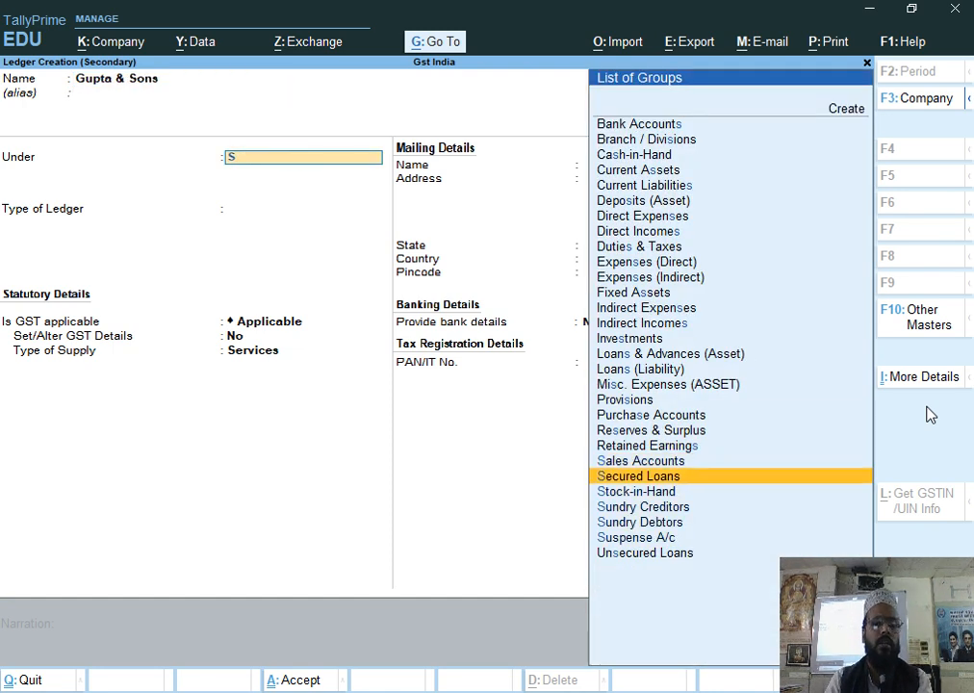
key(Down)
key(Down)
key(Return)
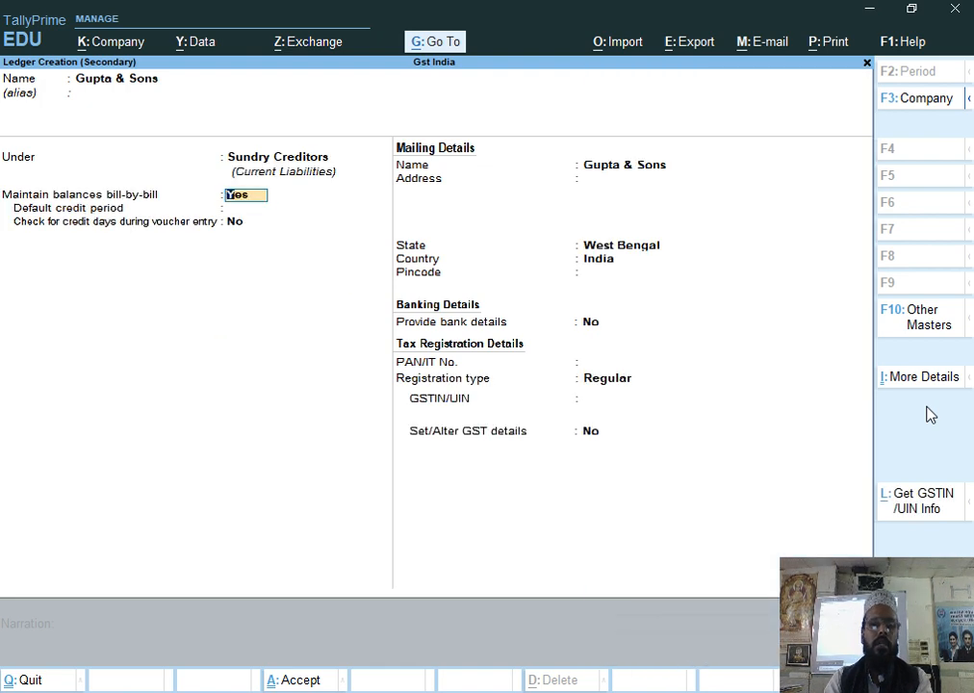
Step: Register Gupta & Sons as an Unregistered West Bengal supplier and accept it as party
key(Return)
key(Return)
key(Return)
key(Return)
key(Return)
key(Return)
key(Return)
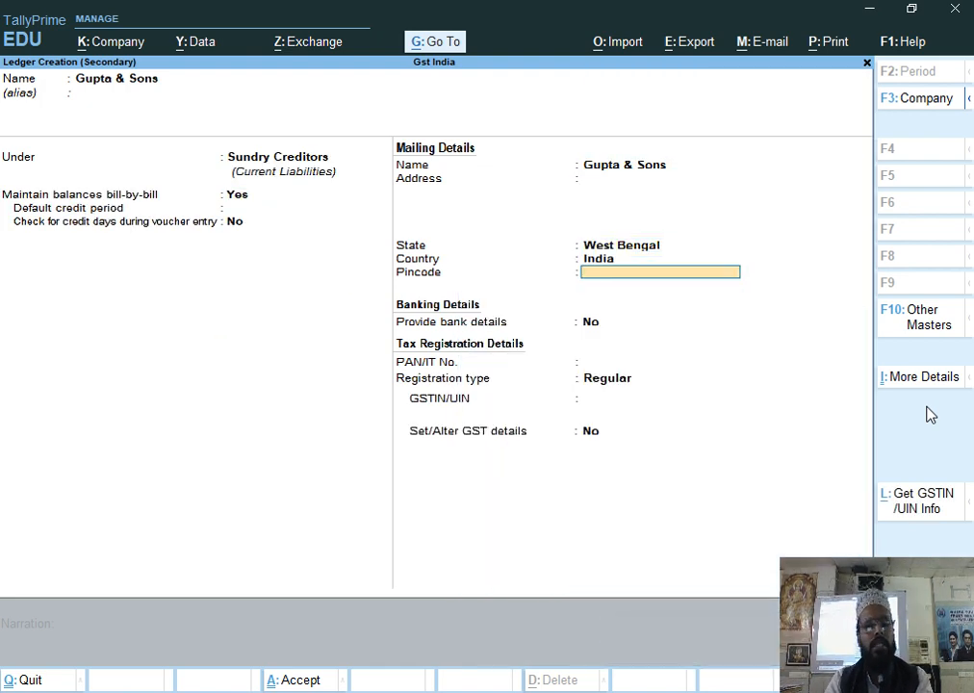
key(Return)
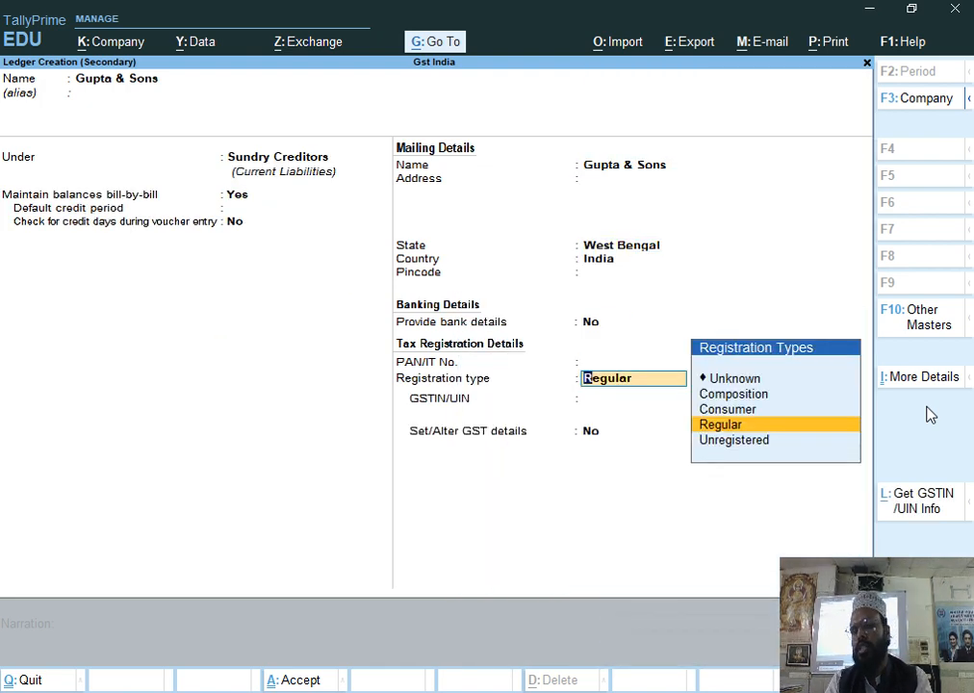
key(Down)
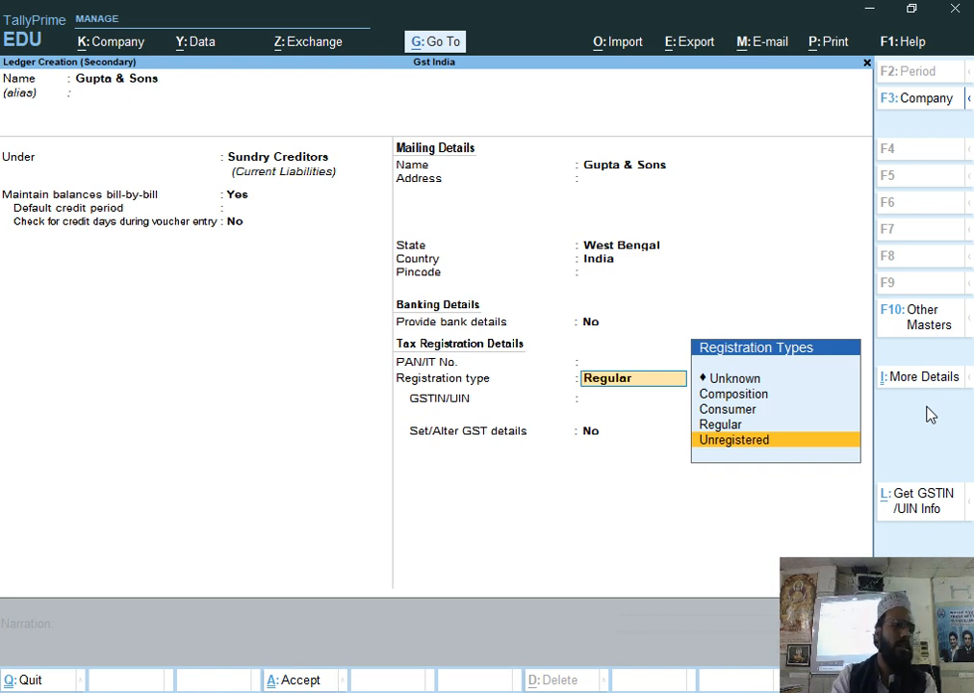
key(Return)
key(Return)
key(Return)
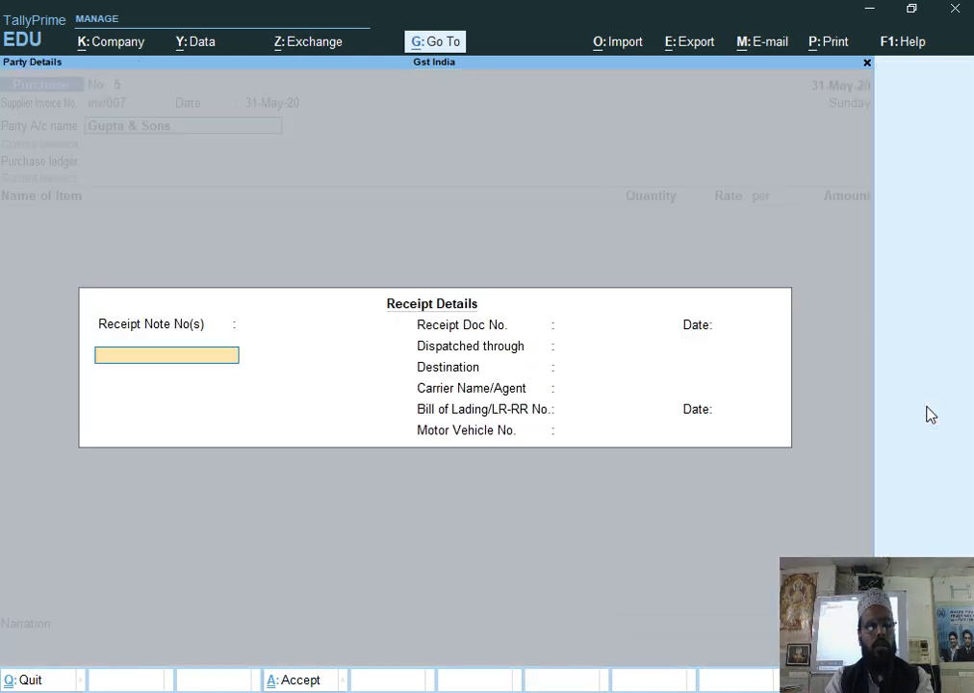
key(ctrl+a)
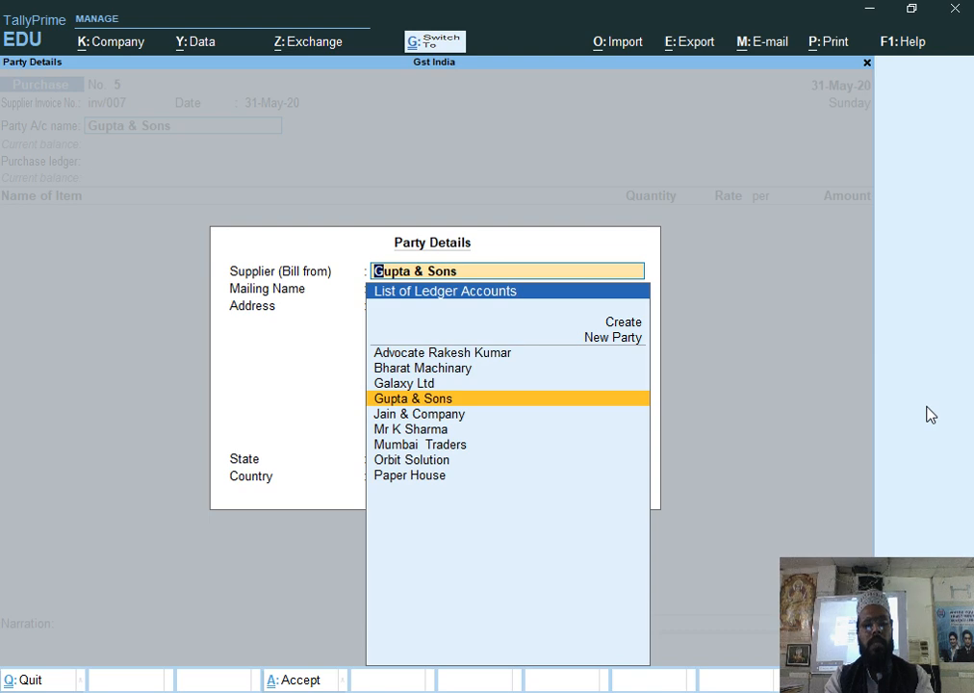
key(ctrl+a)
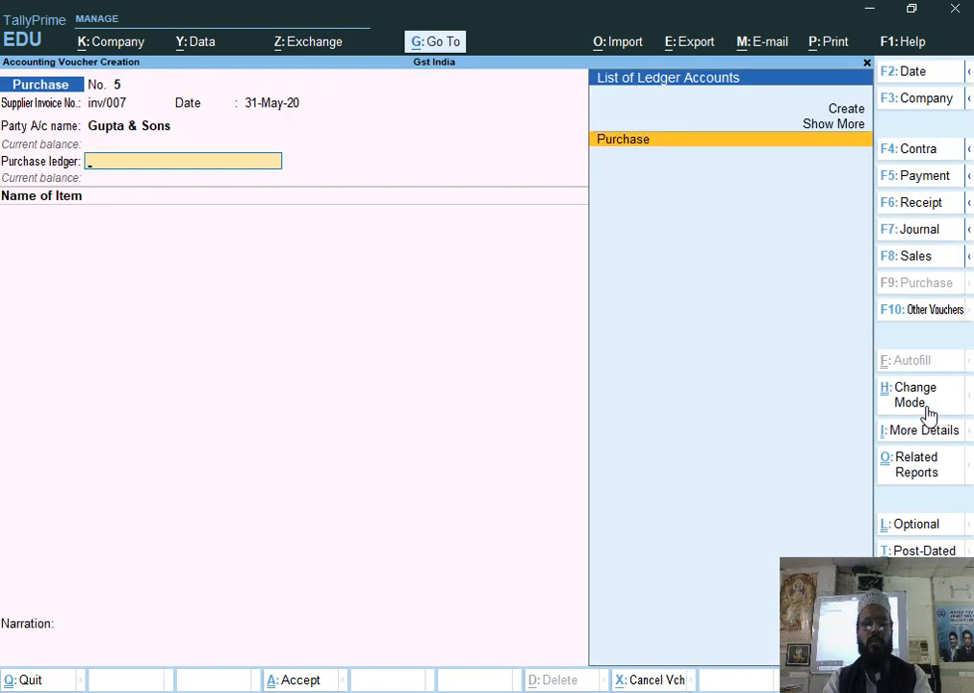
Step: Use the Purchase ledger and create a new stock item Laptop in pcs under Primary
key(Return)
text(L)
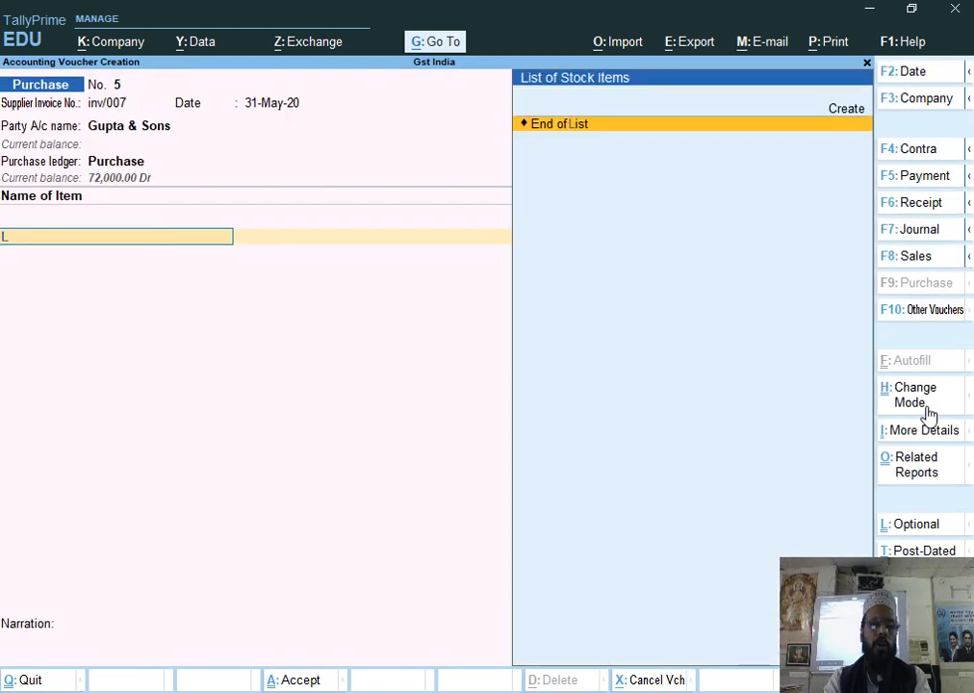
key(alt+c)
text(a)
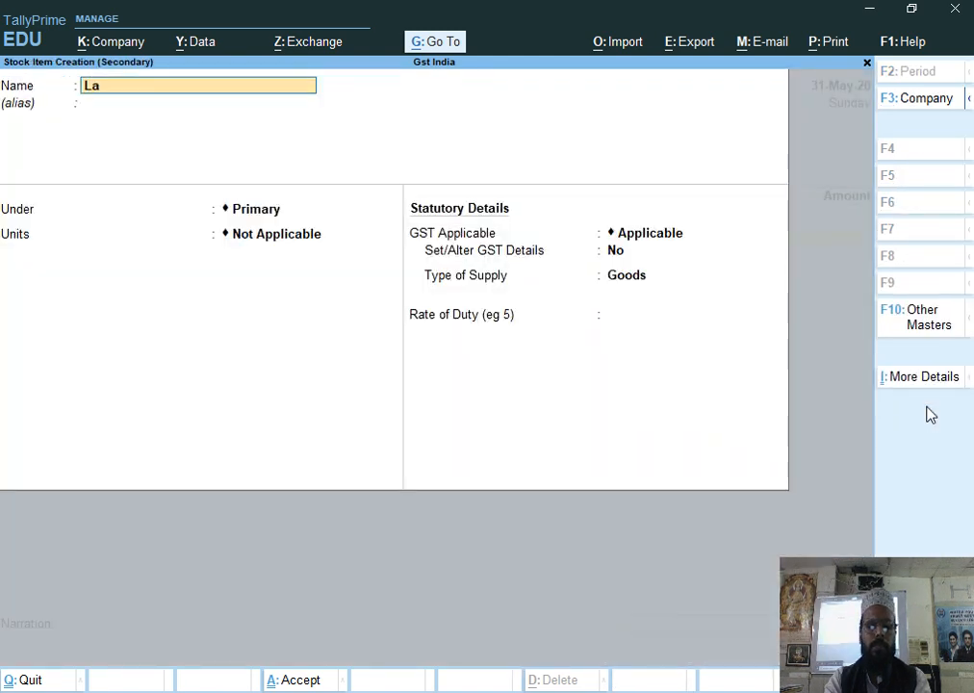
text(ptop)
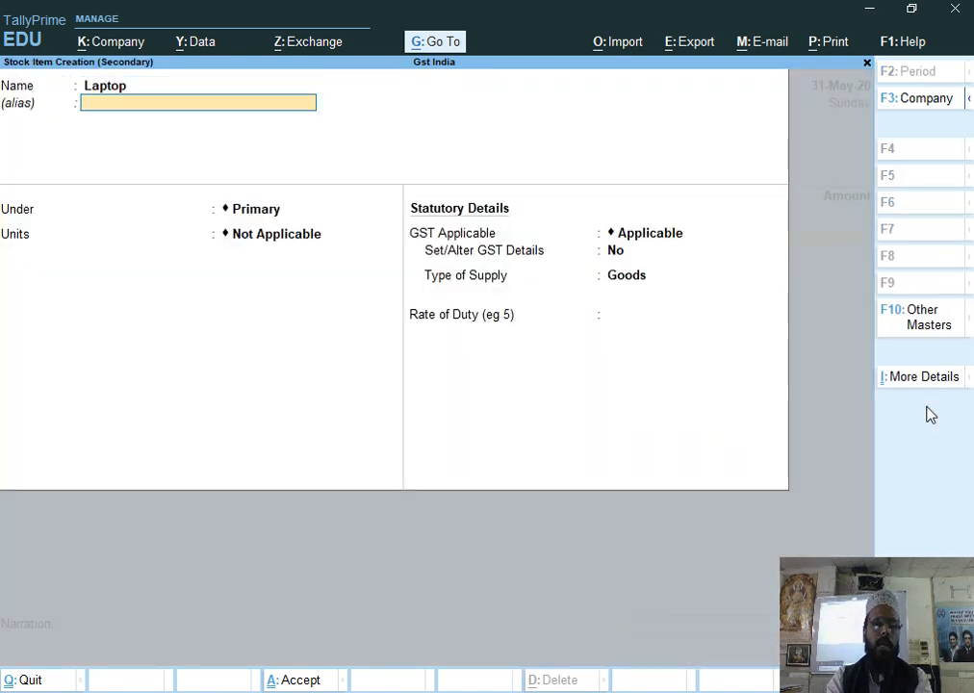
key(Return)
key(Return)
key(Down)
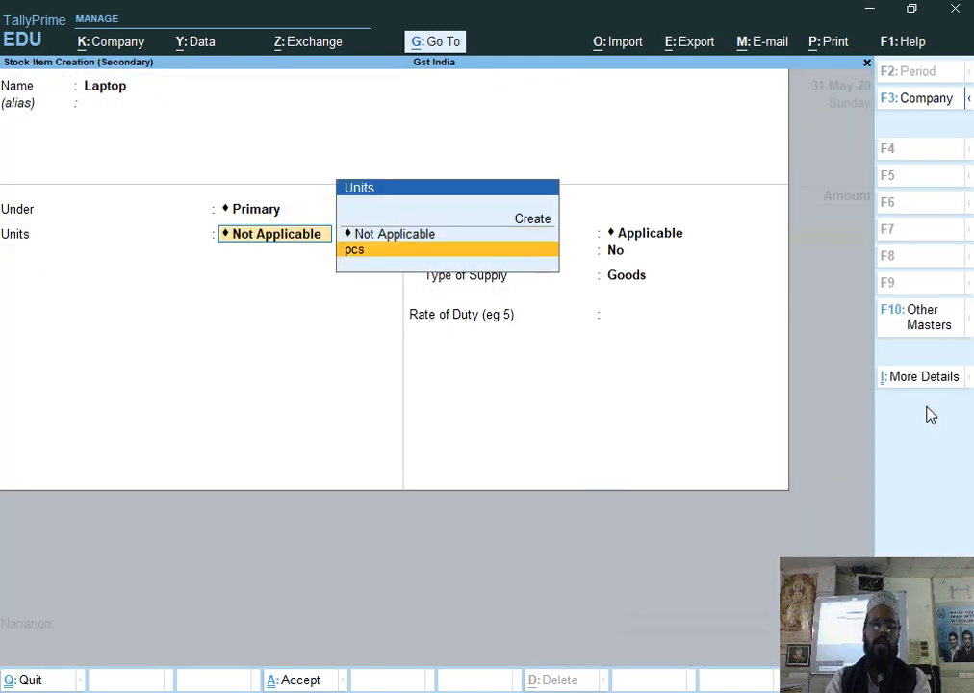
key(Return)
Step: Give Laptop GST details: description Laptop, HSN 98765432, taxable goods at 18%
key(Return)
key(Return)
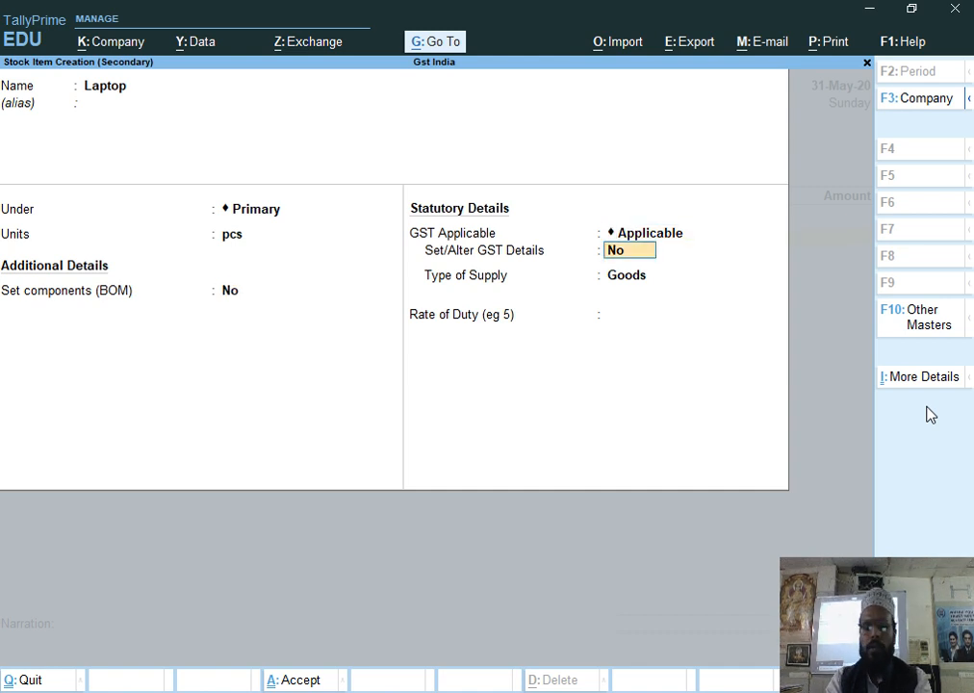
text(y)
key(Return)
text(Laptp)
key(BackSpace)
text(op)
key(Return)
text(9876543)
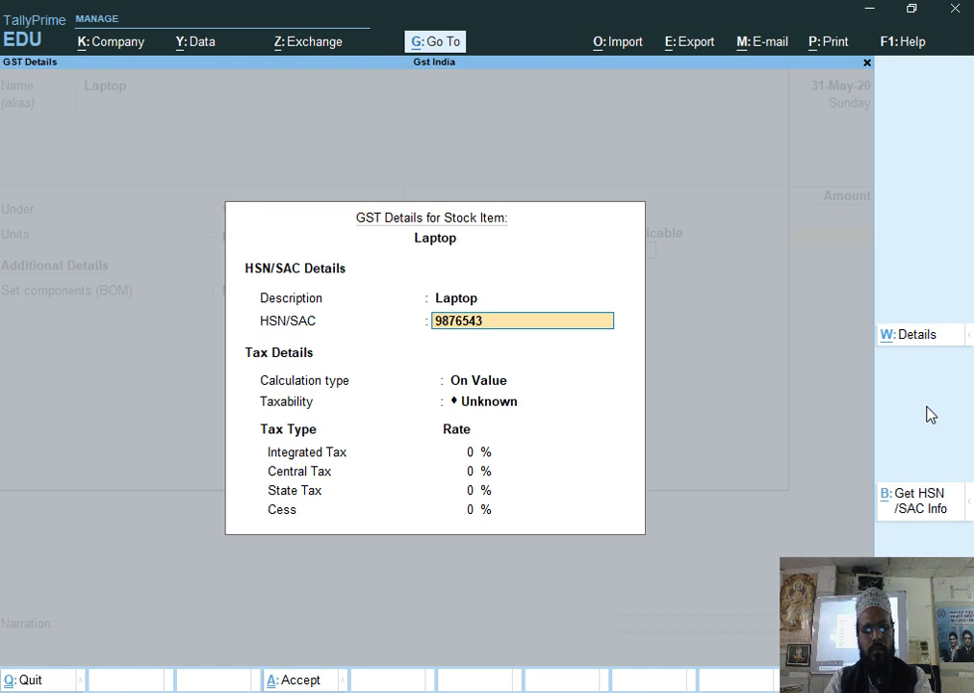
text(2)
key(Return)
key(Return)
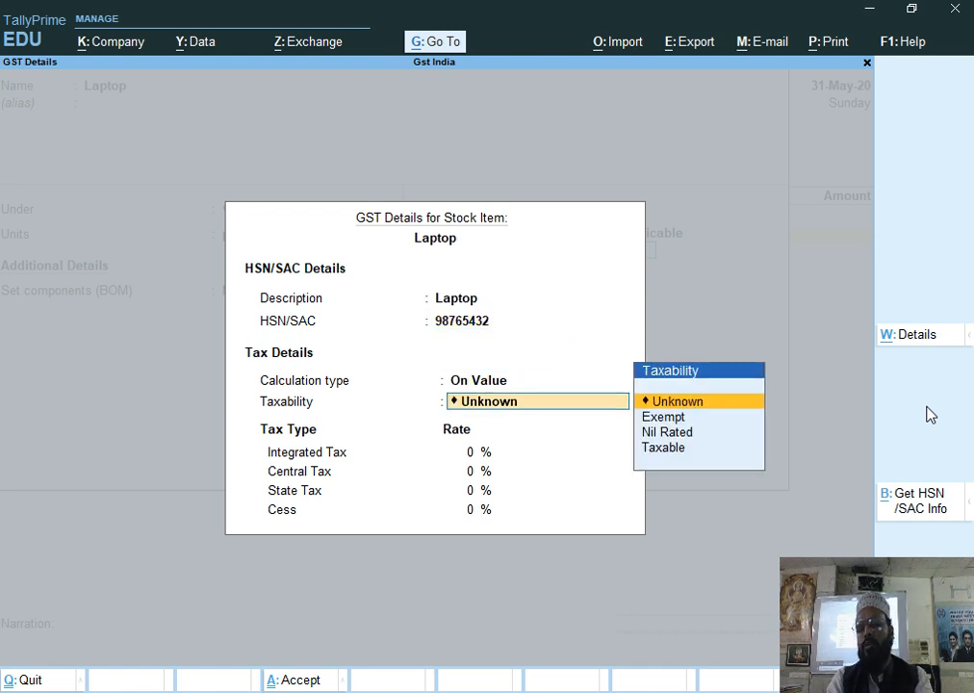
key(Down)
key(Down)
key(Down)
key(Return)
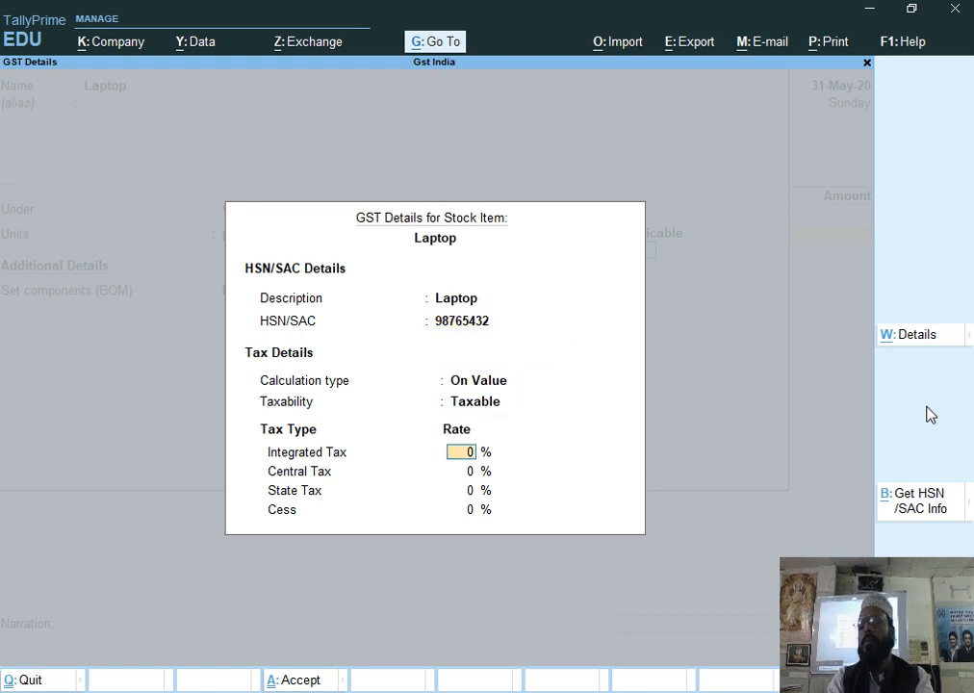
text(8)
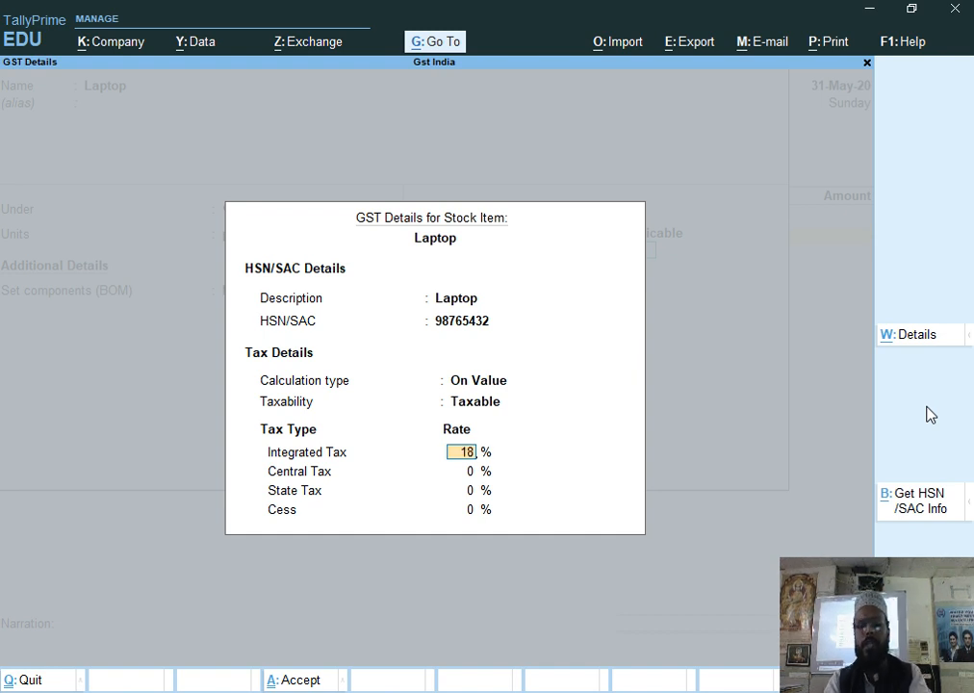
key(Return)
key(Return)
key(Return)
key(Return)
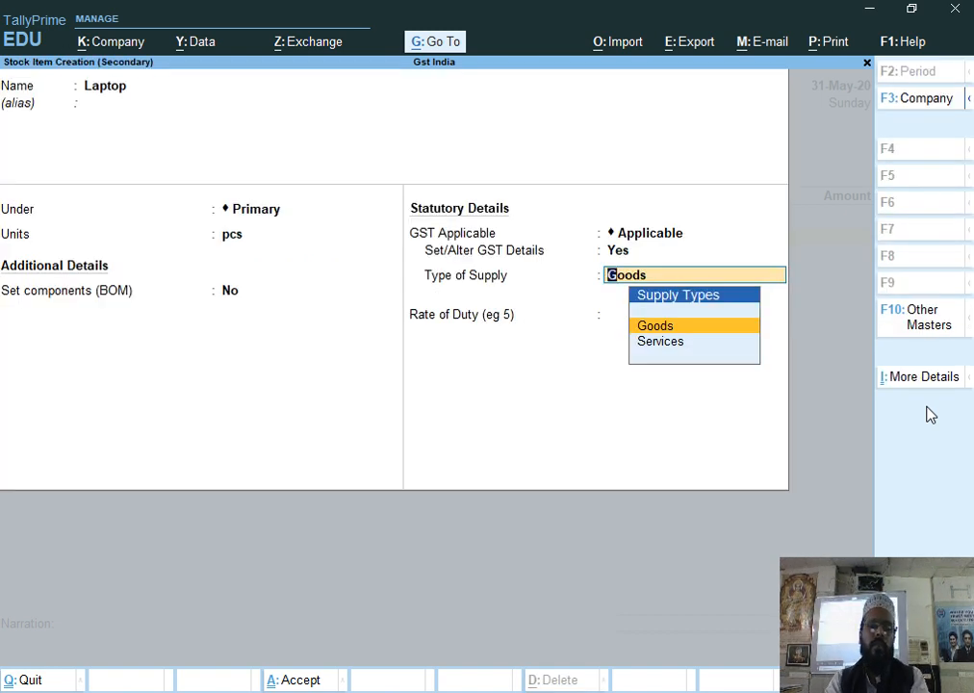
key(Return)
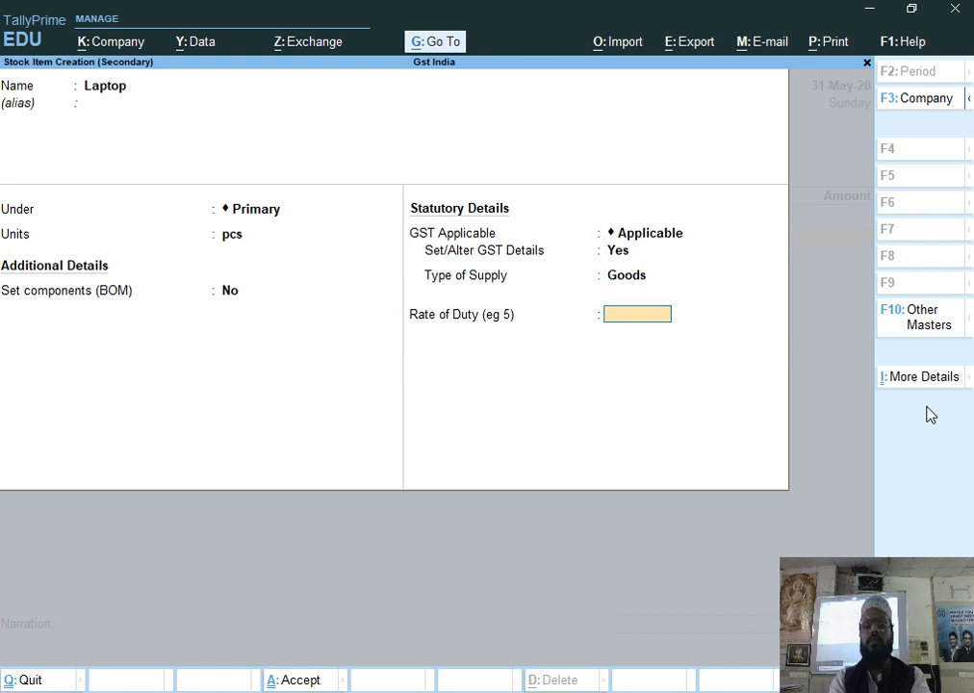
key(Return)
Step: Enter 10 pcs of Laptop at 32,000 each, totalling 3,20,000
key(Return)
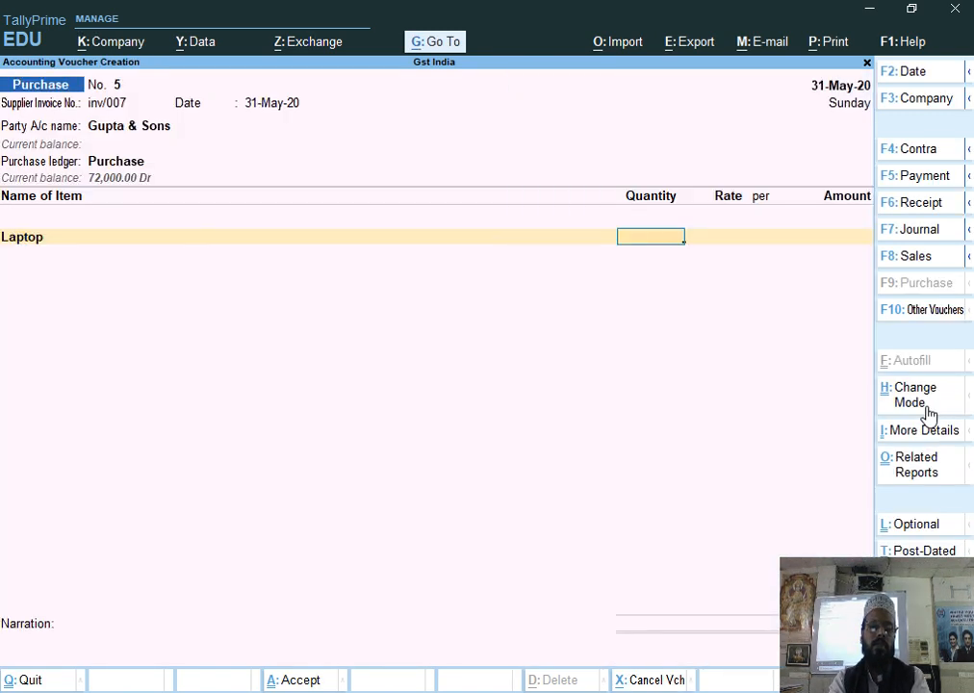
text(10)
key(Return)
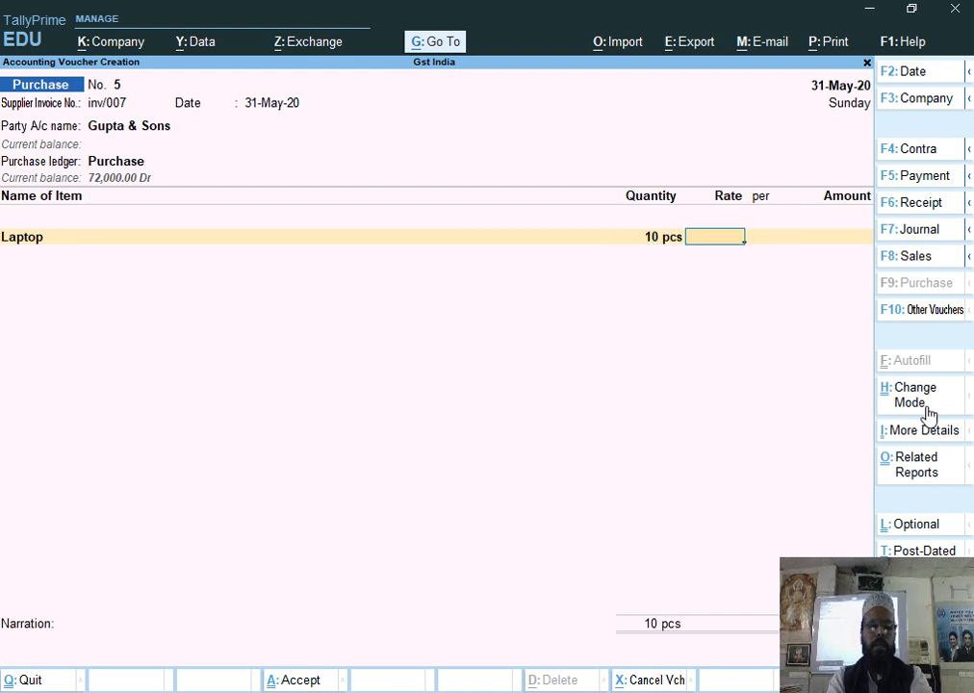
text(32000)
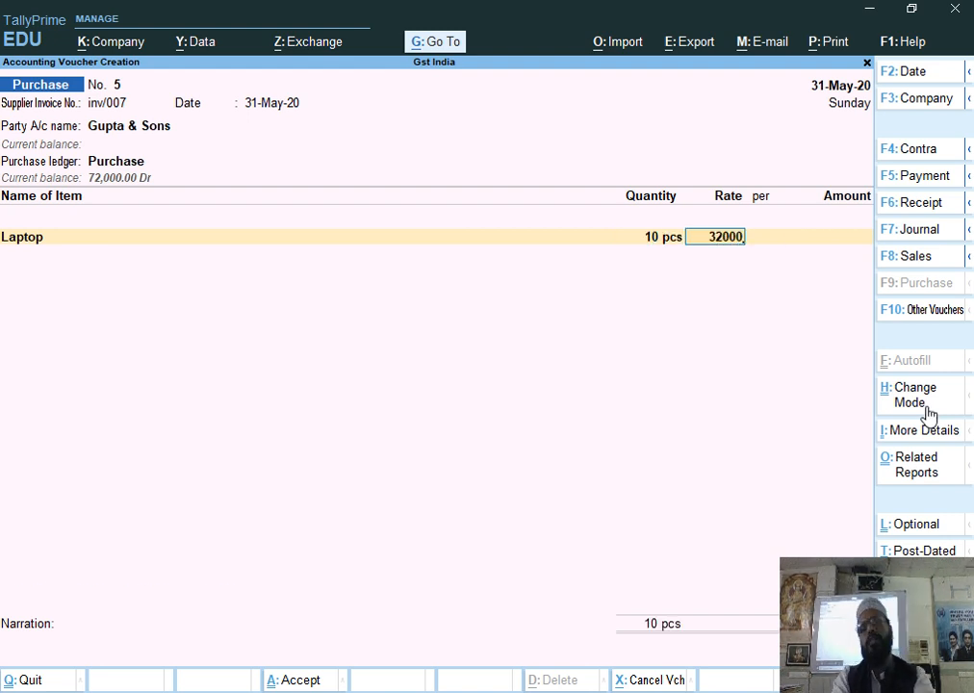
key(Return)
key(Return)
key(Return)
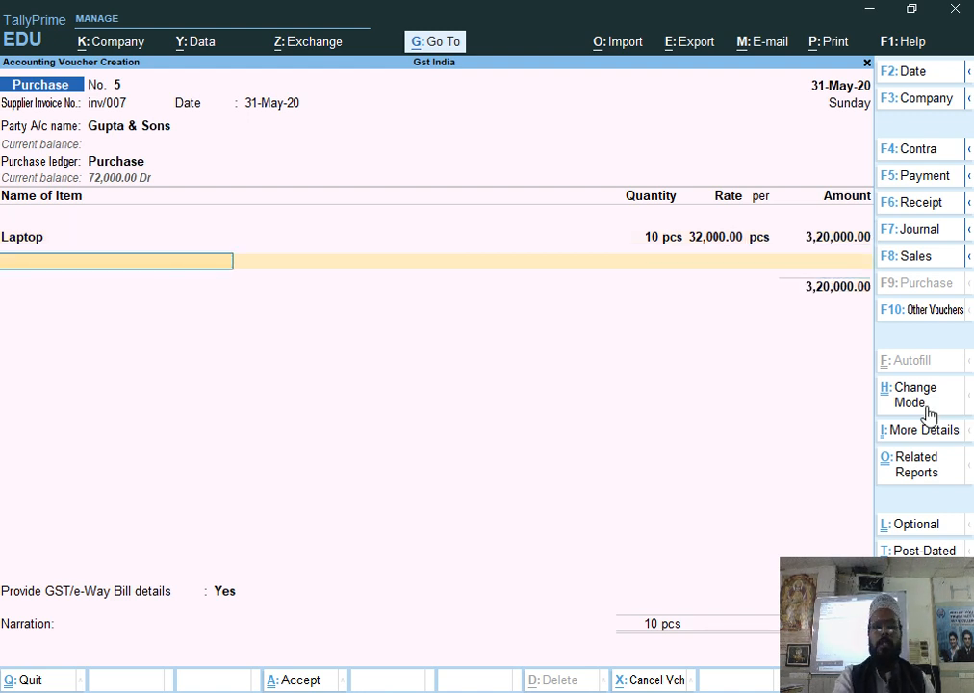
key(Return)
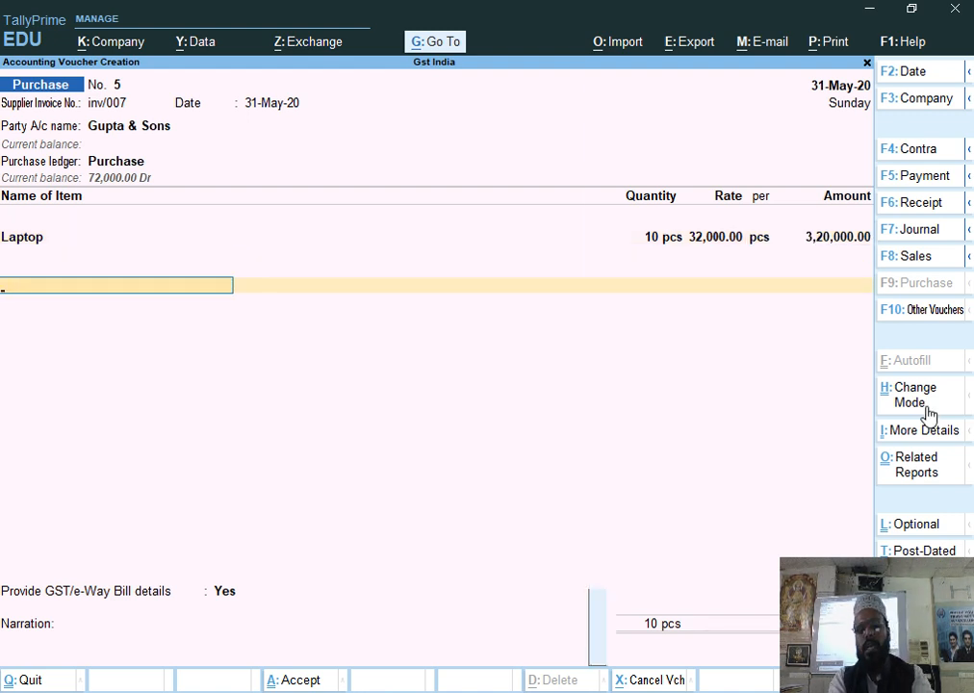
Step: Add a Cgst ledger row below Laptop and view the voucher's GST tax analysis
text(Cg)
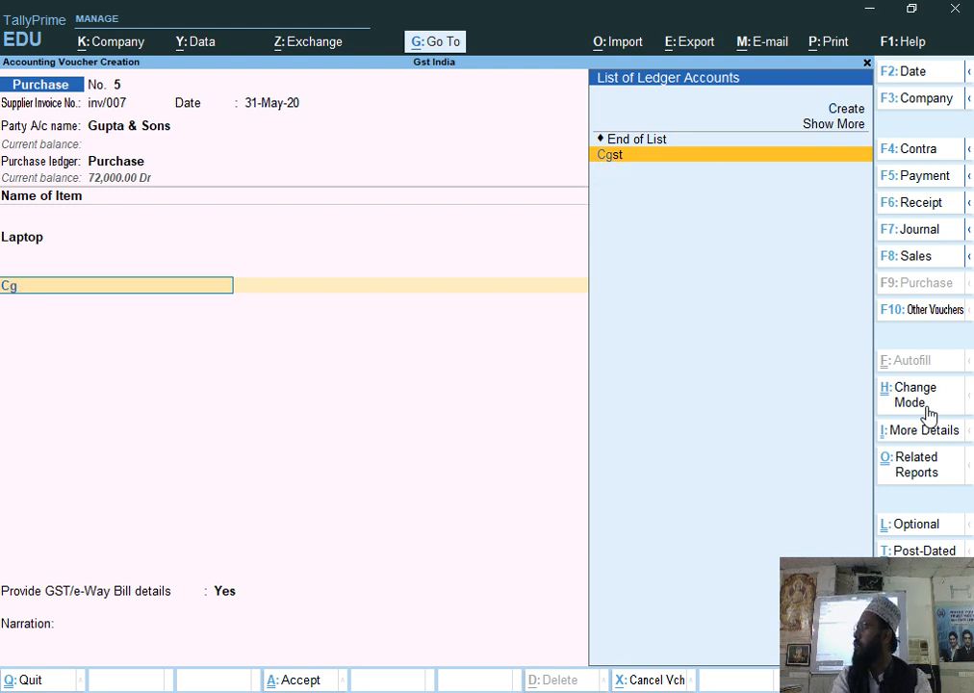
key(Return)
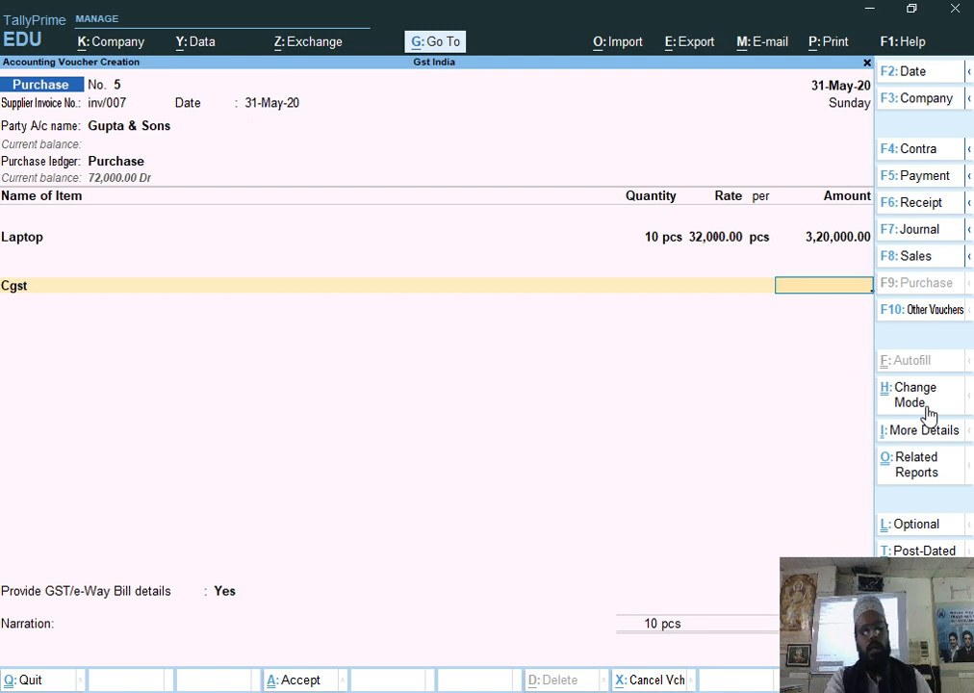
key(alt+a)
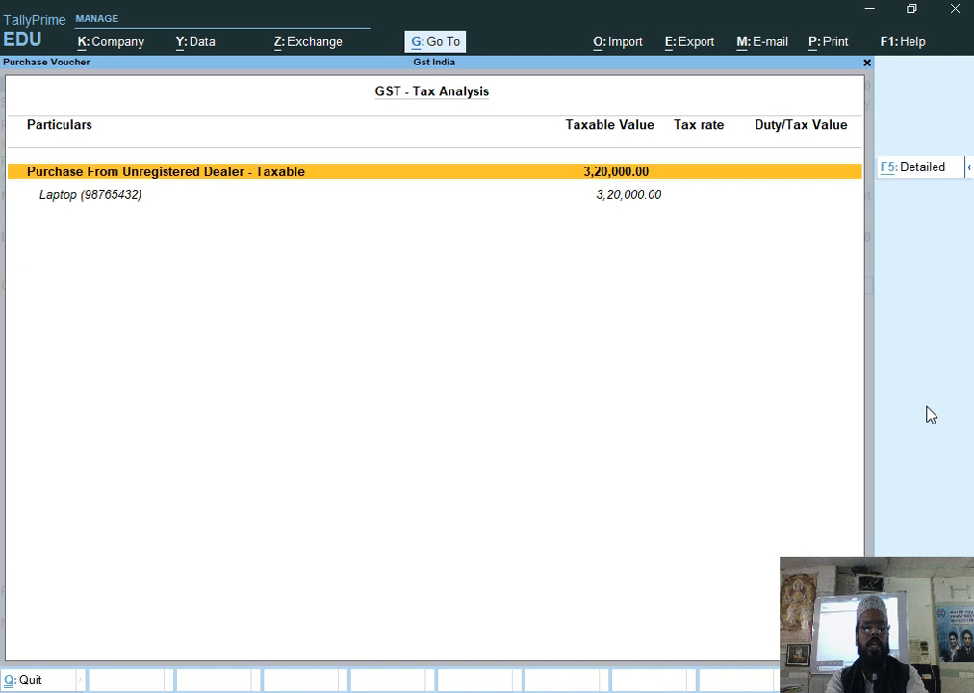
Step: Switch the tax analysis to detailed view, then return to purchase voucher 5
key(alt+F5)
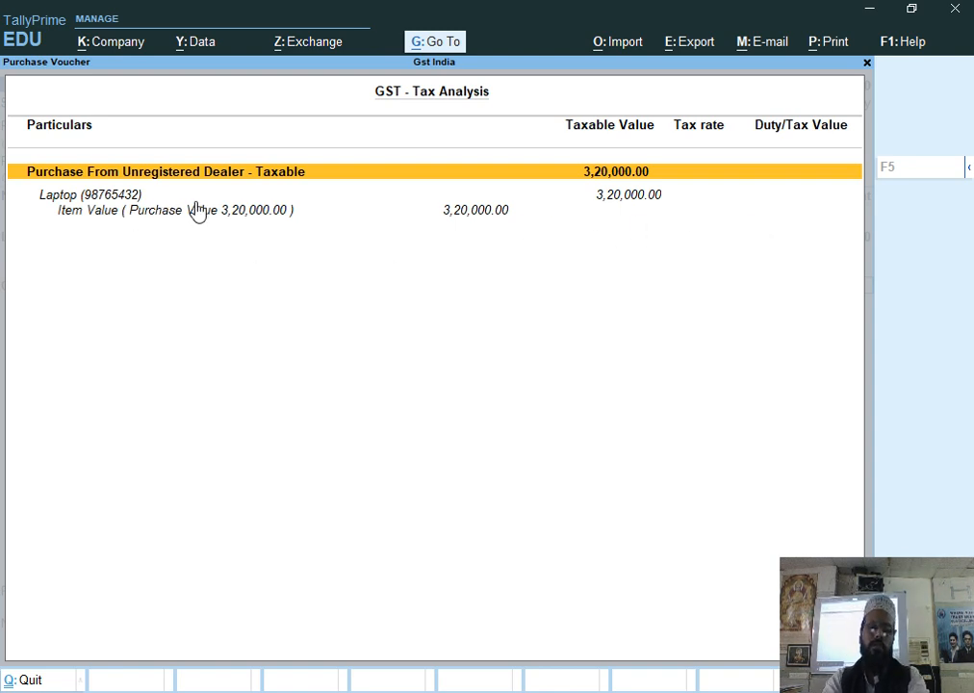
key(Escape)
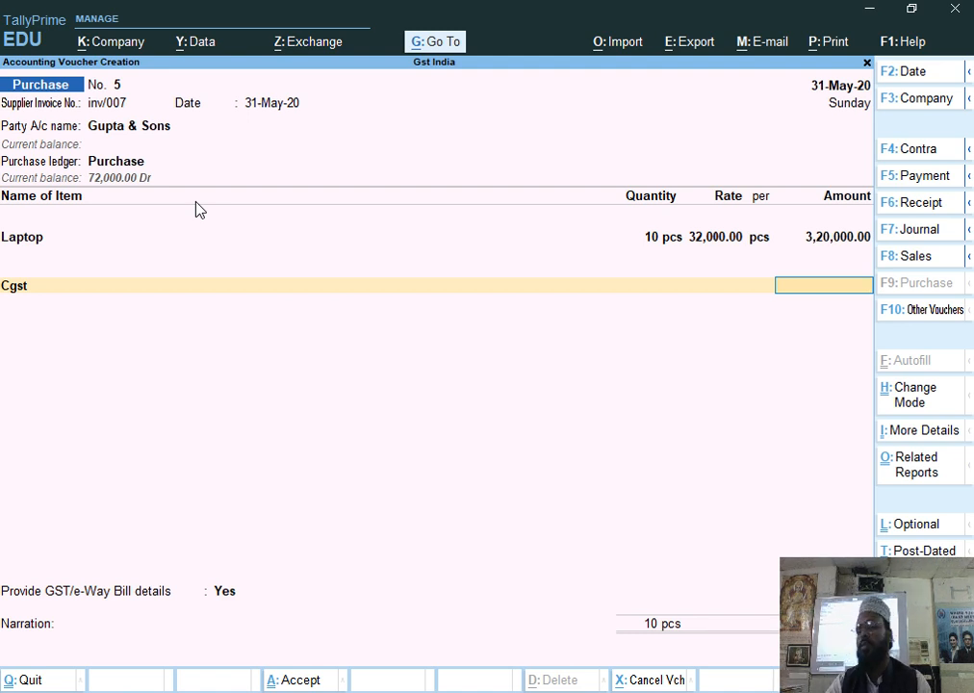
Step: Accept the e-Way Bill details and save purchase voucher 5 with Laptop and Cgst
key(Return)
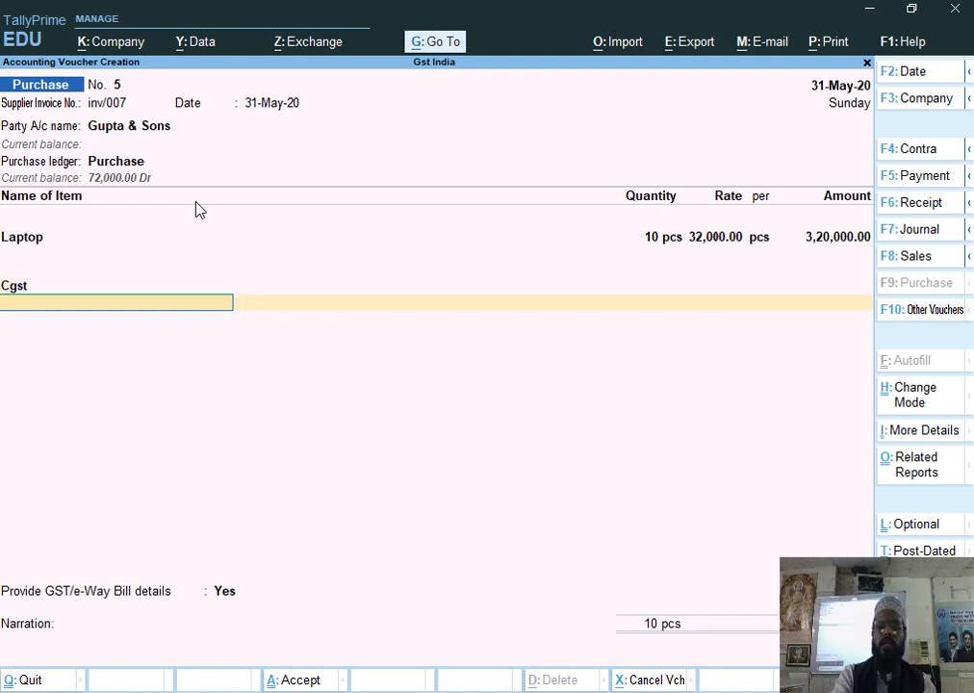
key(Return)
key(Return)
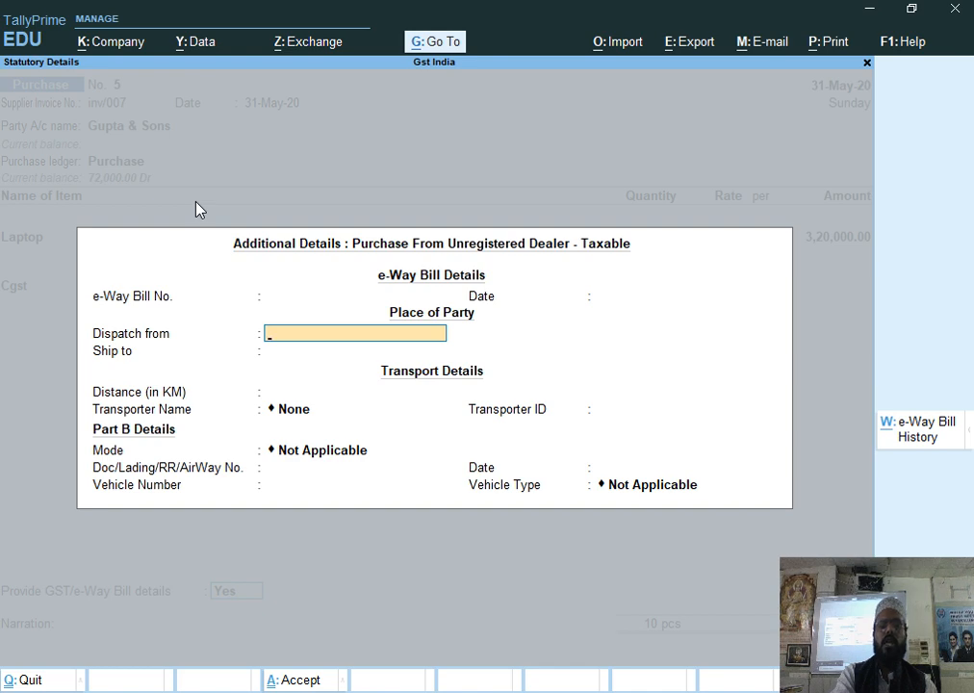
key(ctrl+a)
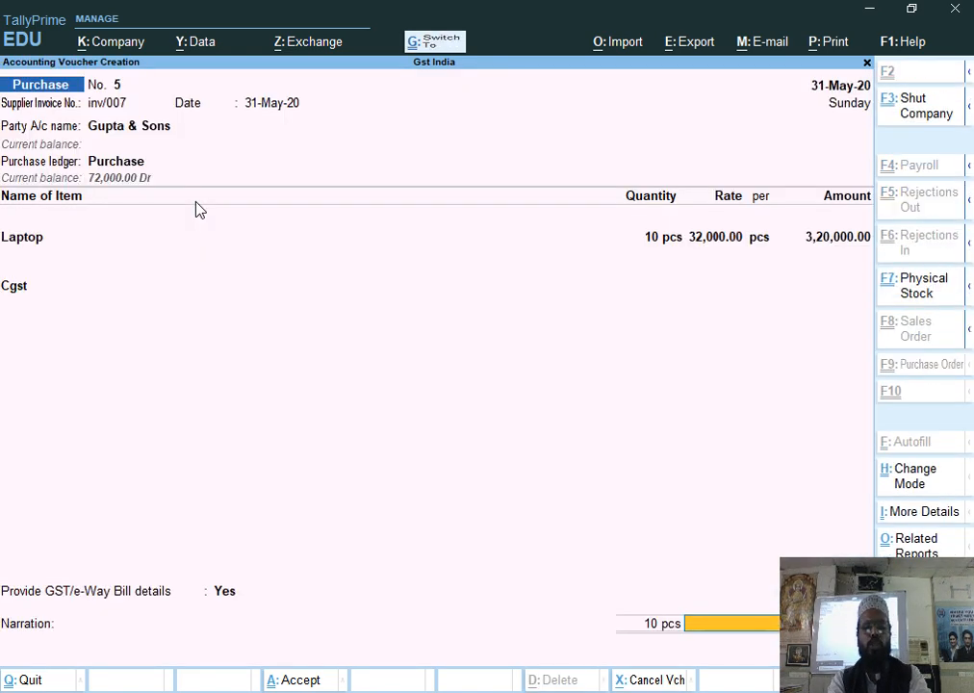
key(ctrl+a)
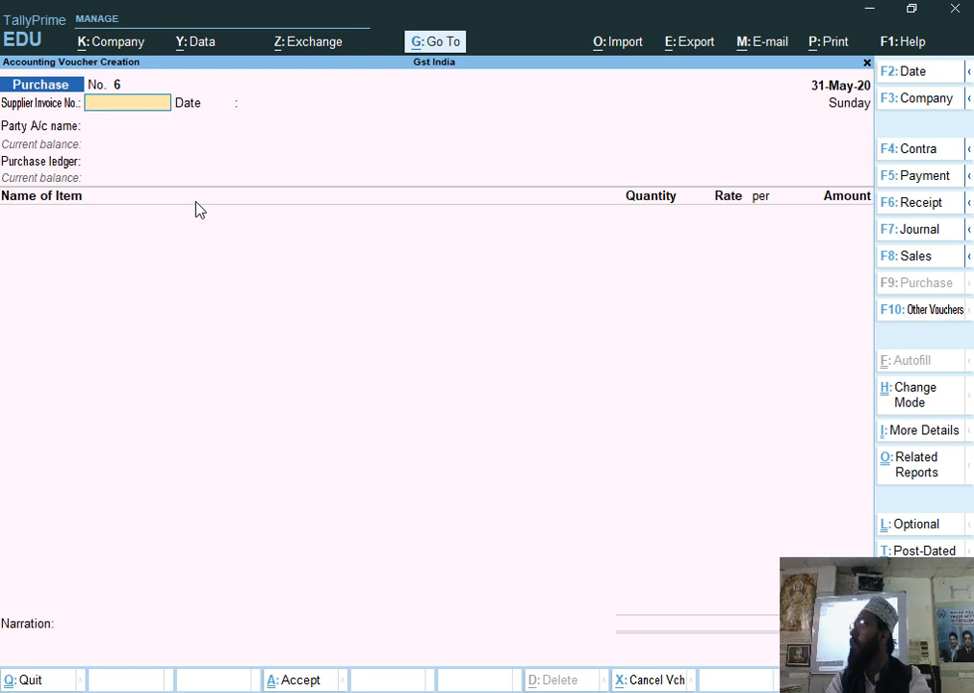
Step: Enable tax liability on reverse charge in the company's GST details, keeping West Bengal
key(Escape)
key(Escape)
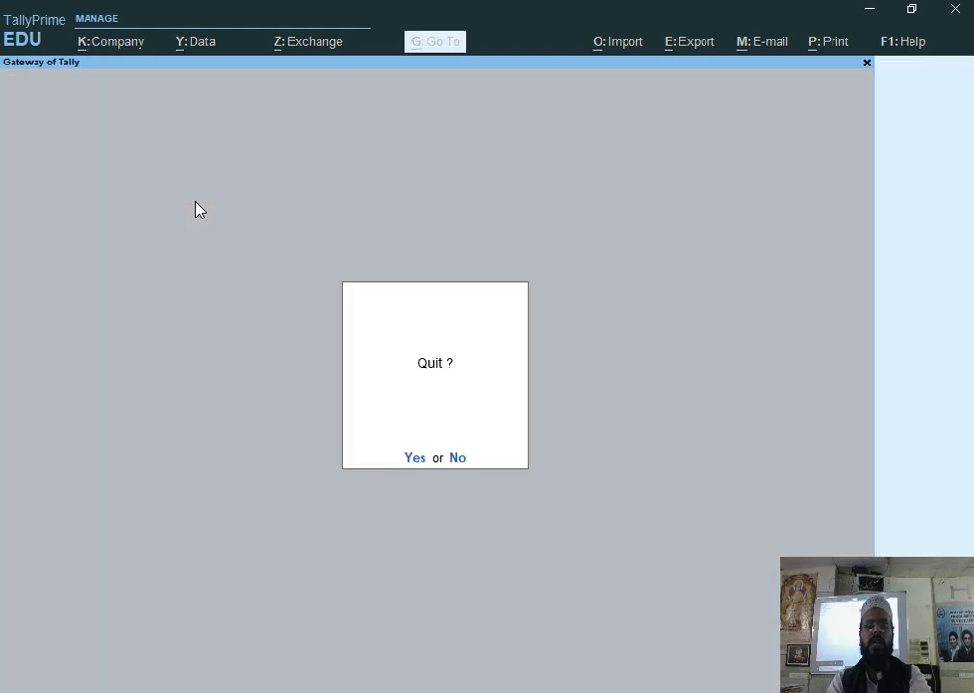
key(n)
key(F11)
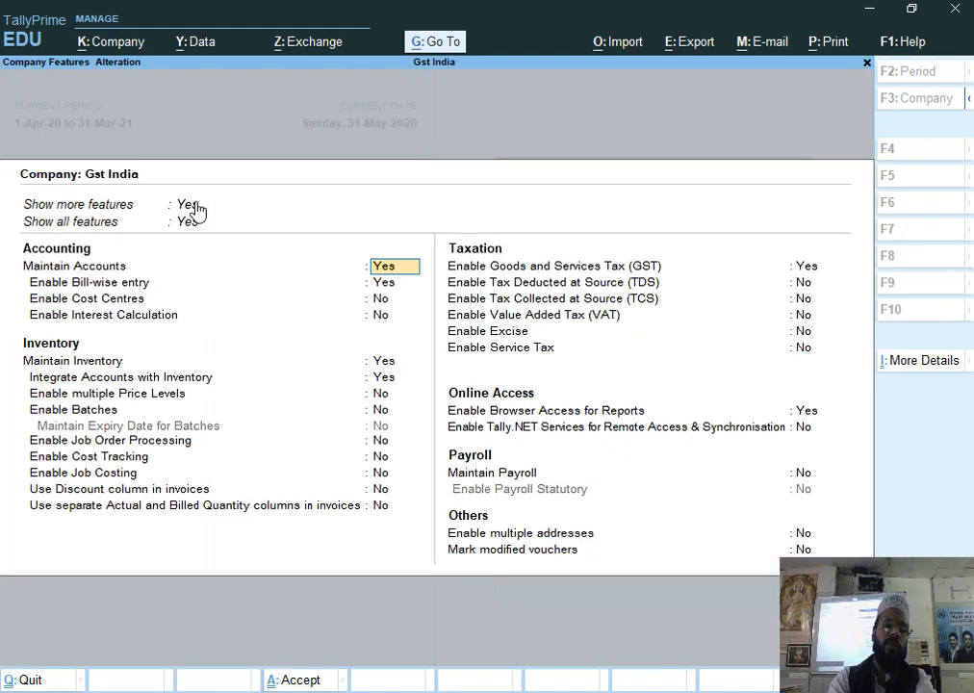
key(Down)
key(Down)
key(Down)
key(Down)
key(Down)
key(Down)
key(Down)
key(Down)
key(Down)
key(Down)
key(Down)
key(Down)
key(Down)
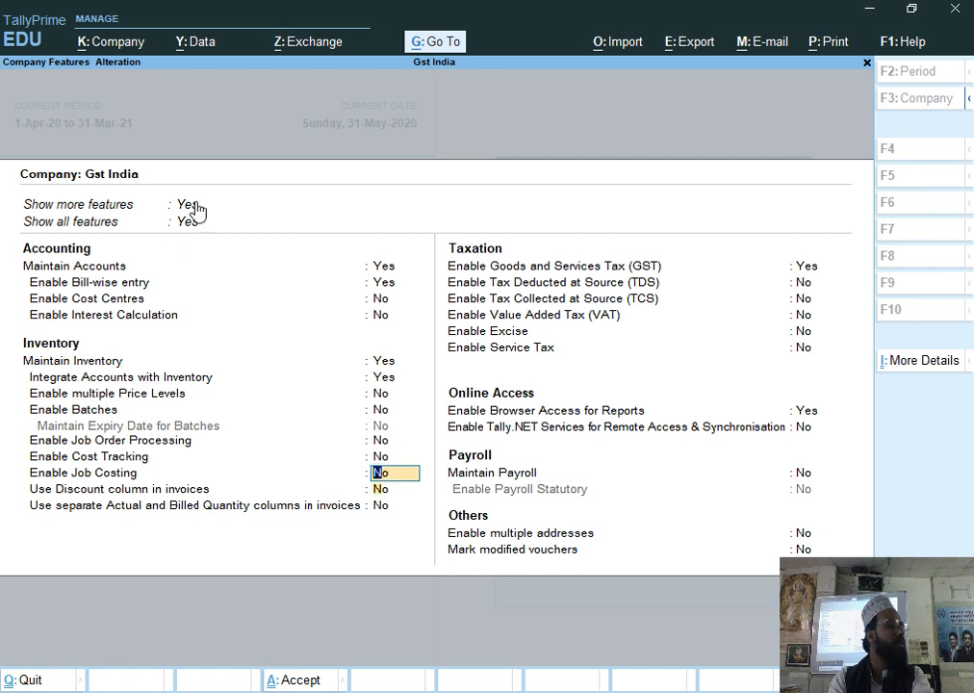
key(Return)
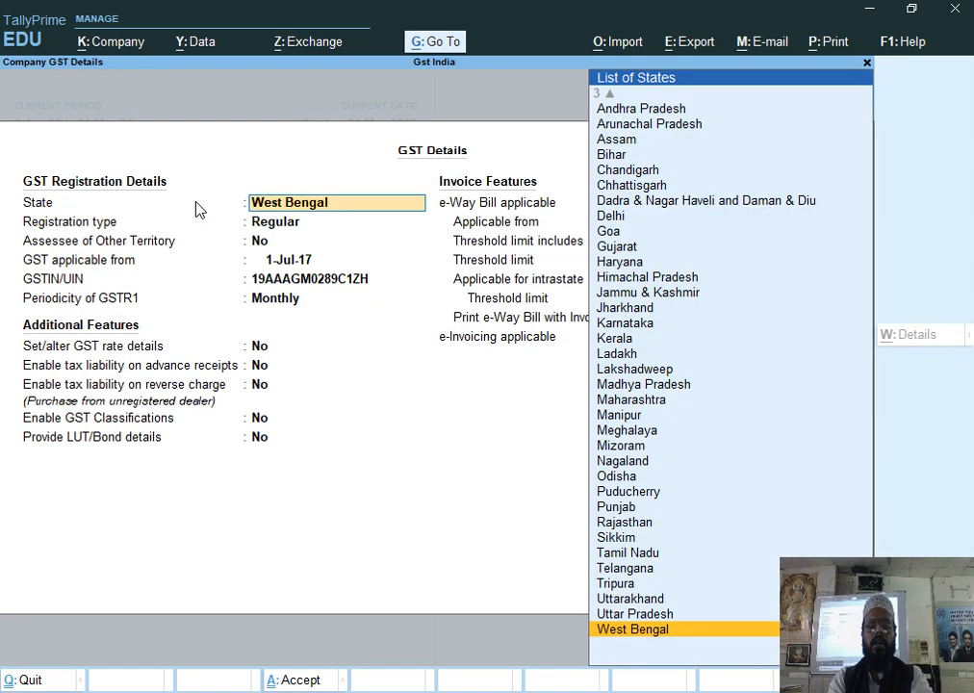
key(Return)
key(Return)
key(Return)
key(Return)
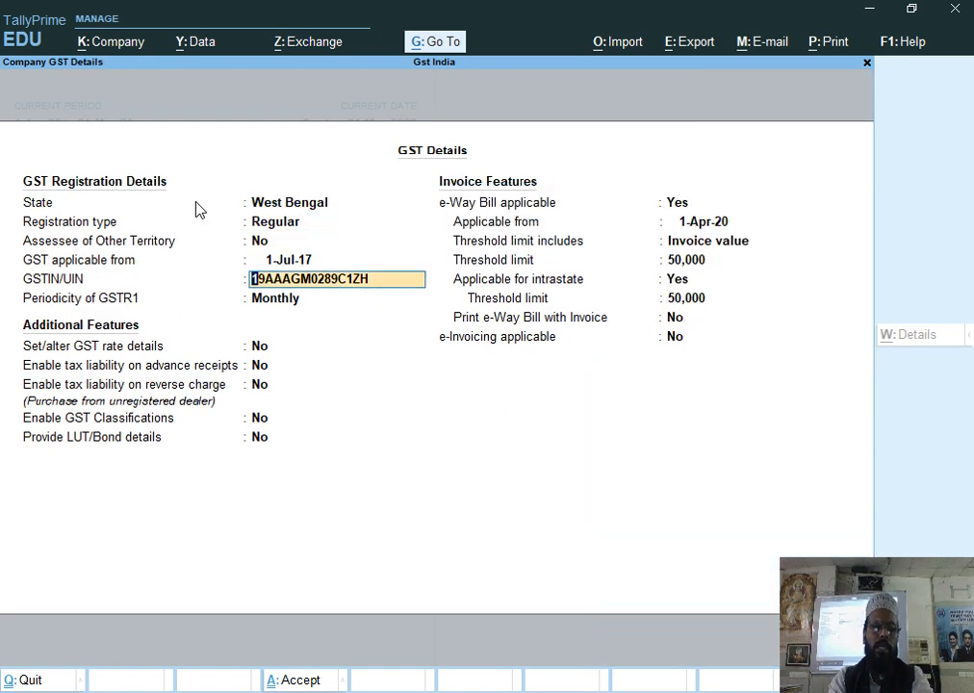
key(Return)
key(Return)
key(Return)
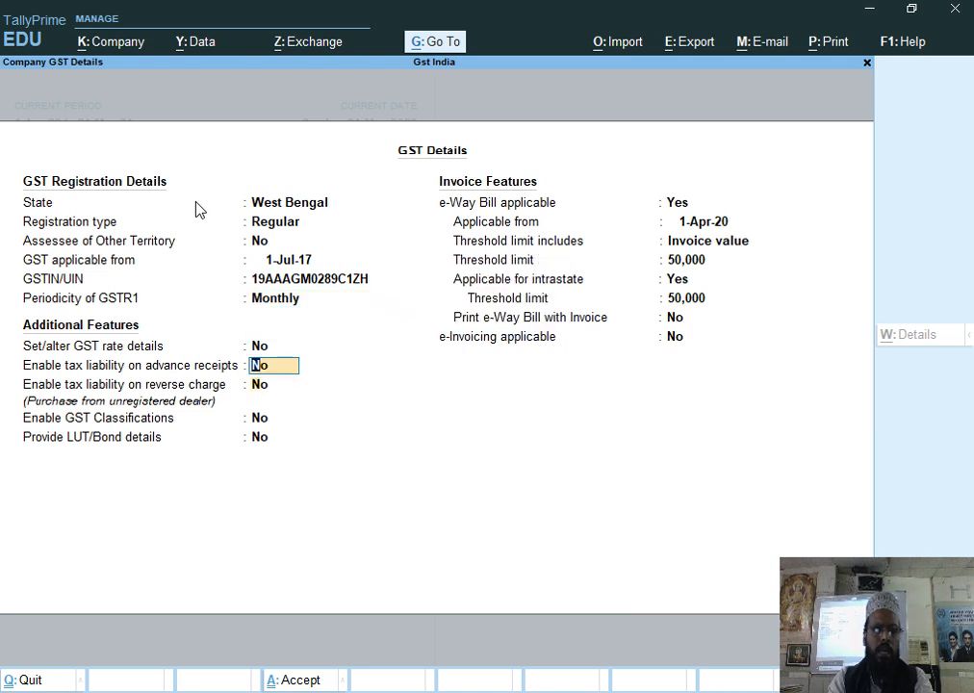
key(Return)
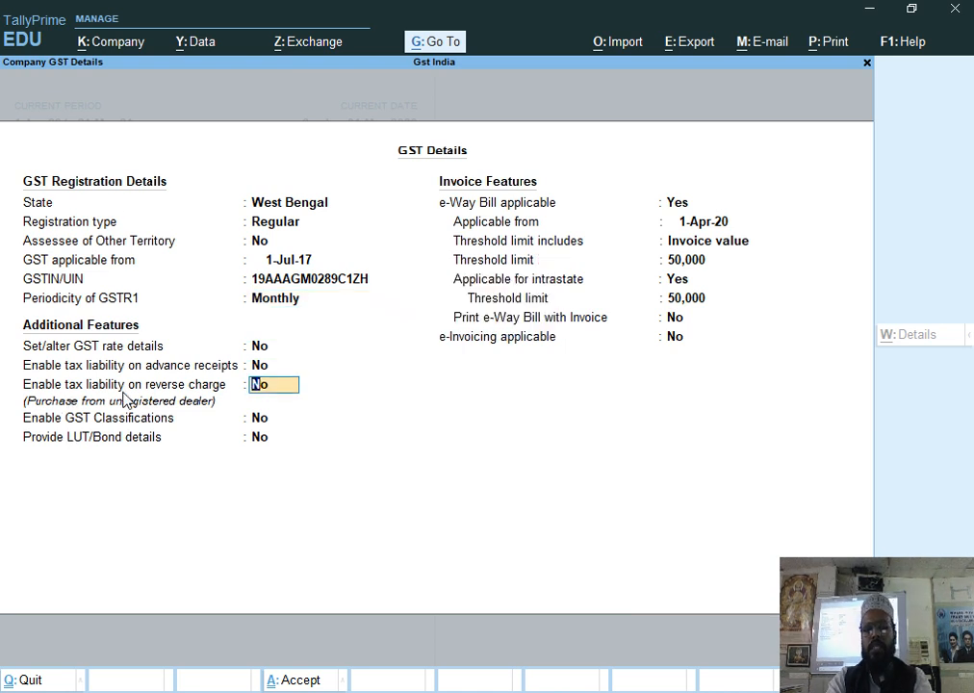
text(y)
key(Return)
key(ctrl+a)
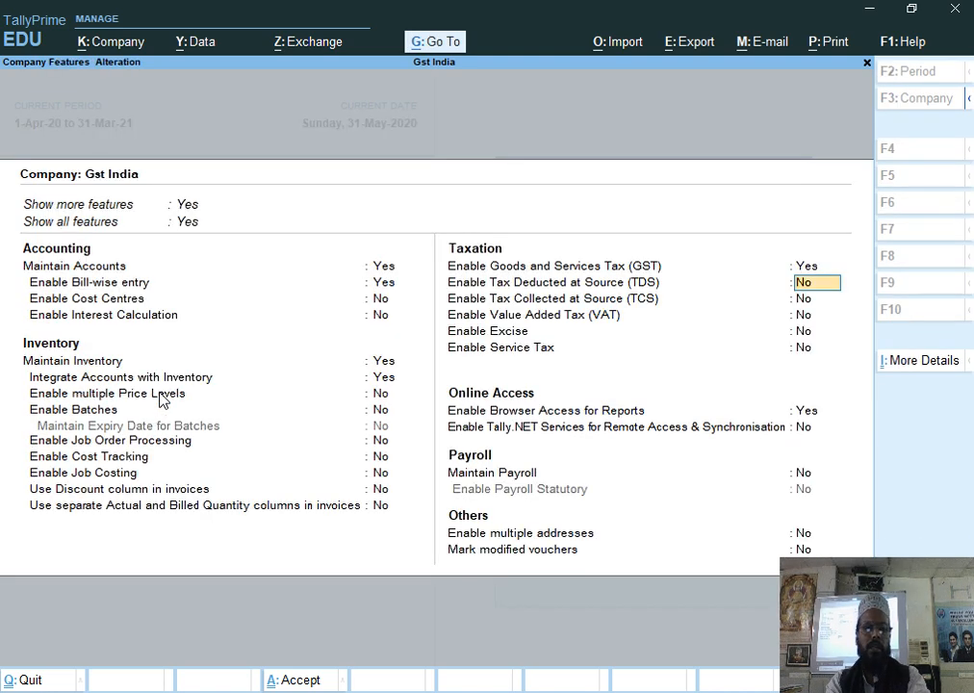
key(ctrl+a)
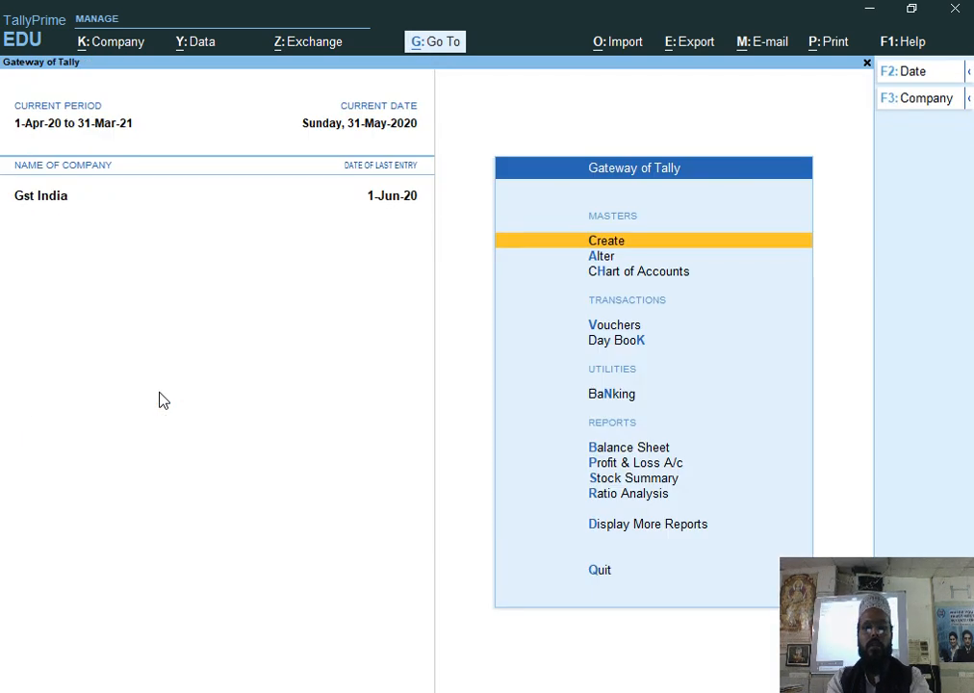
Step: Reopen the Gupta & Sons purchase from Day Book and view its detailed GST tax analysis
key(Escape)
key(Escape)
key(Down)
key(Down)
key(Down)
key(Down)
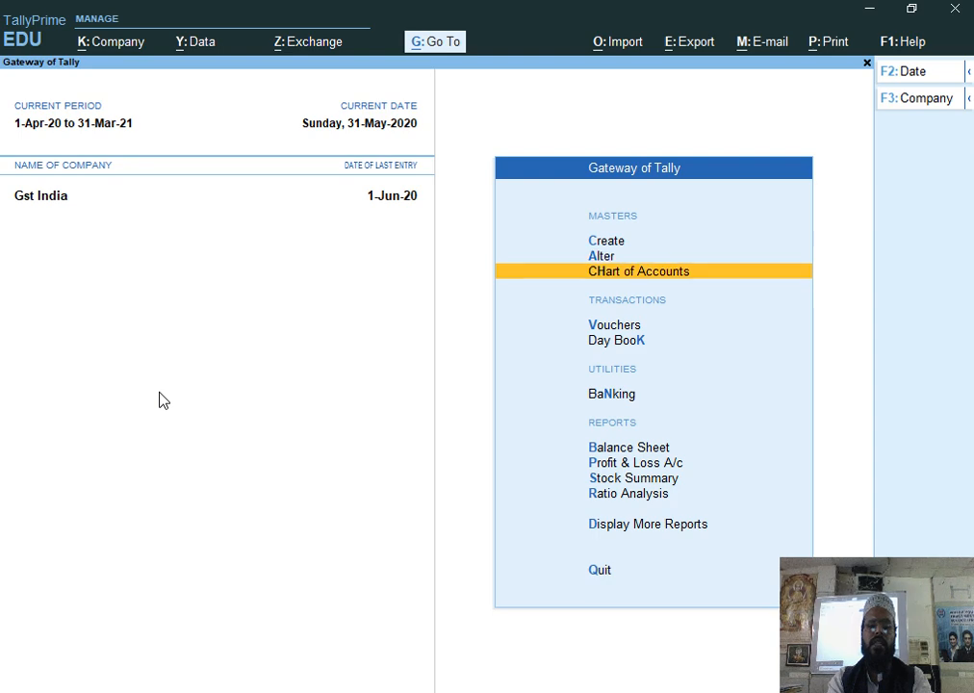
key(Return)
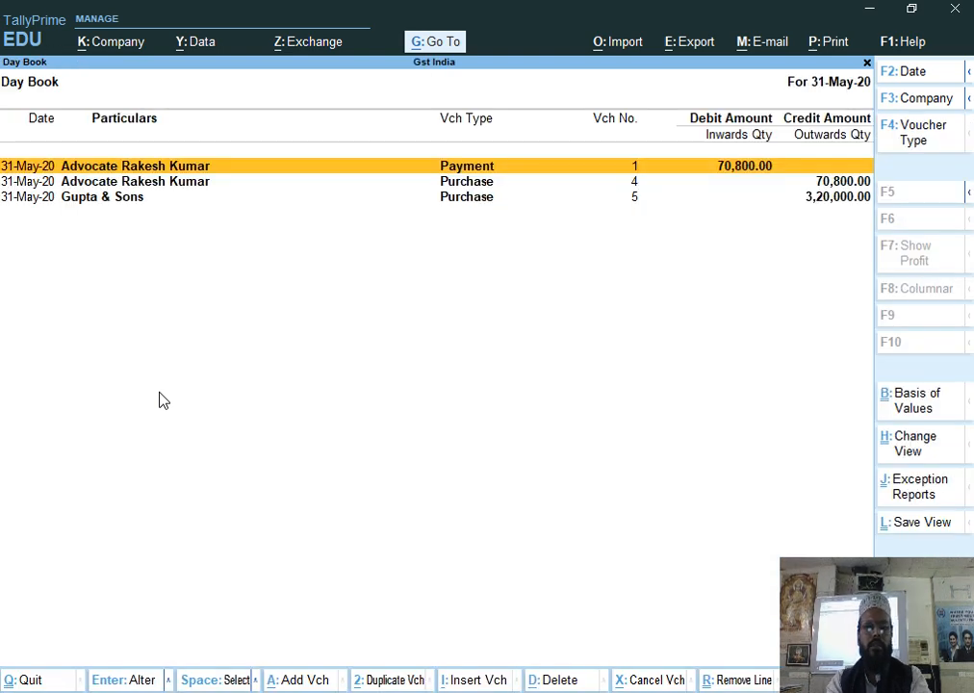
key(Down)
key(Down)
key(Return)
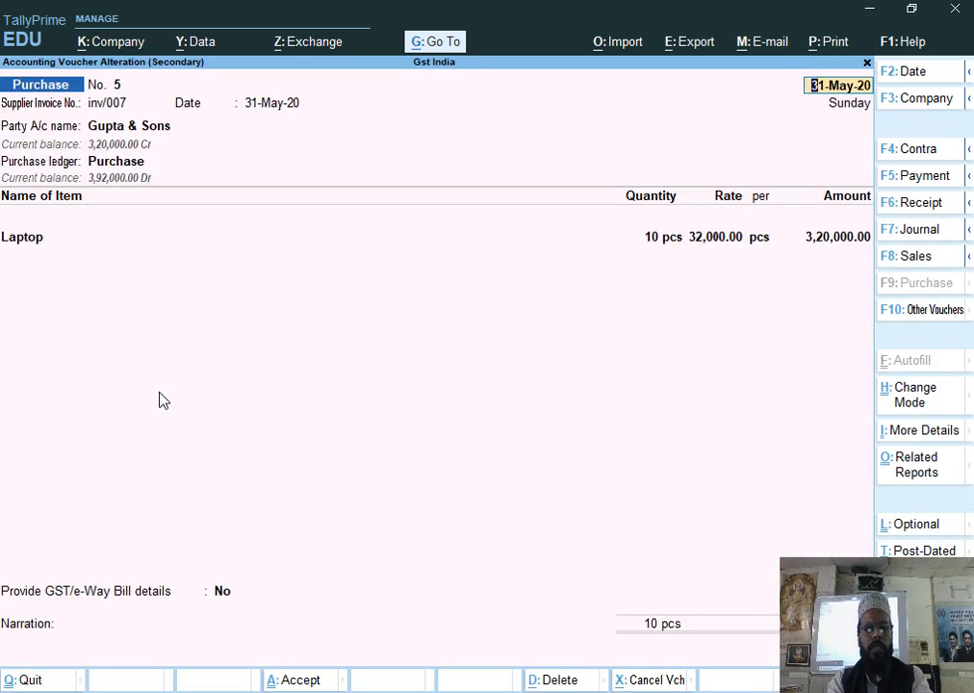
key(alt+a)
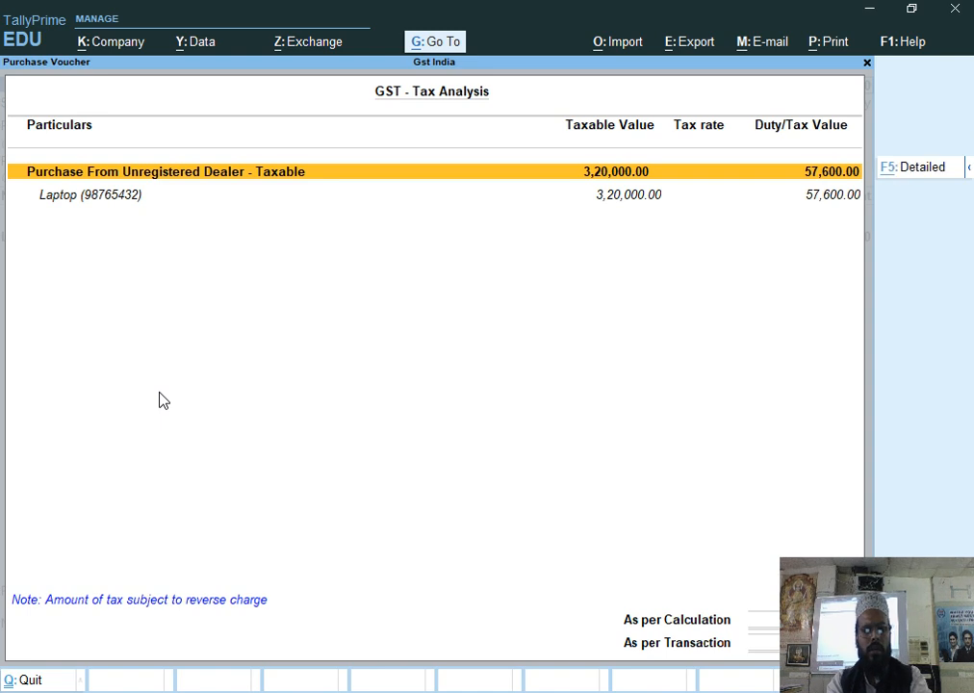
key(F5)
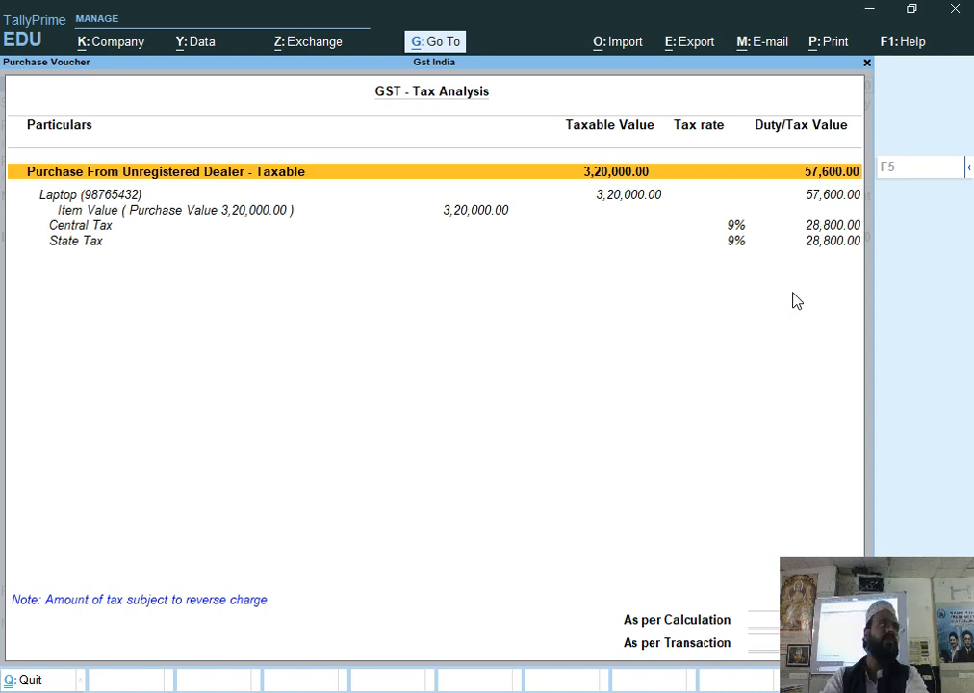
Step: Close the GST tax analysis and discard the unchanged purchase voucher, returning to Gateway
key(Escape)
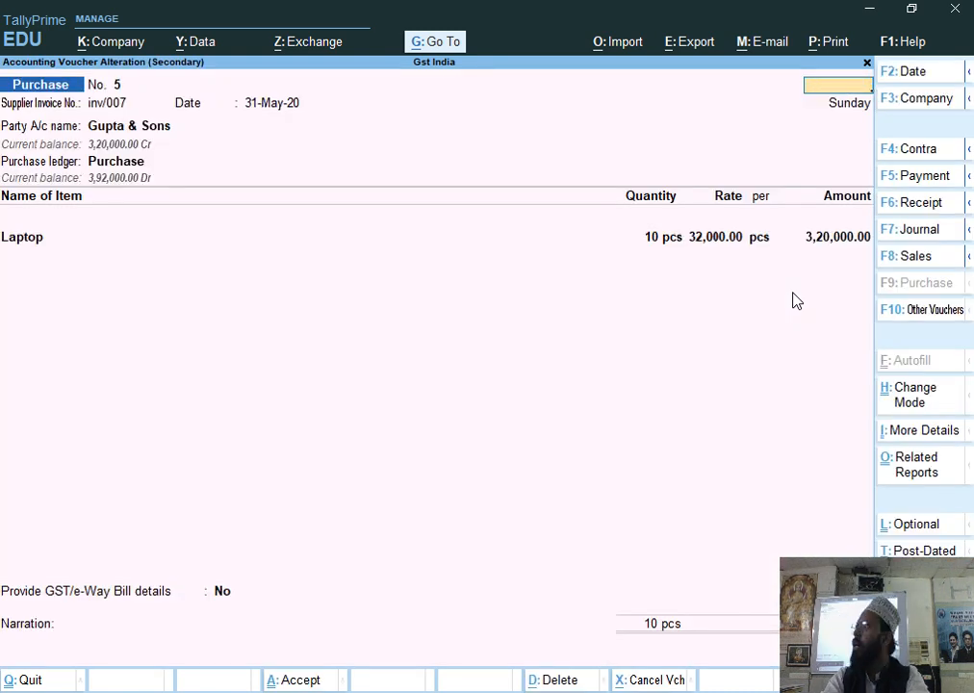
key(Escape)
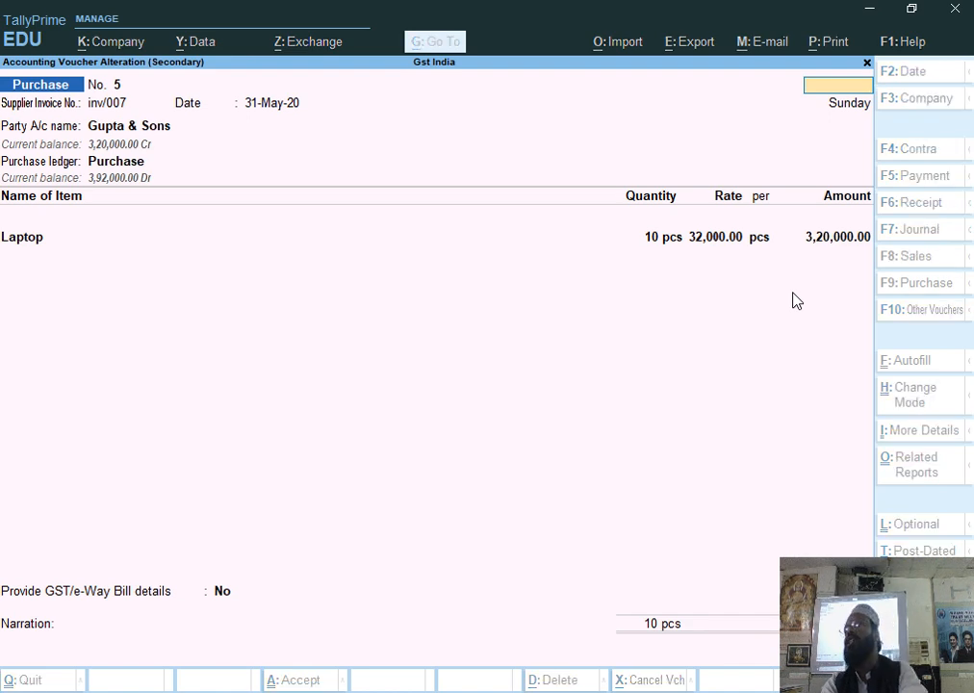
key(y)
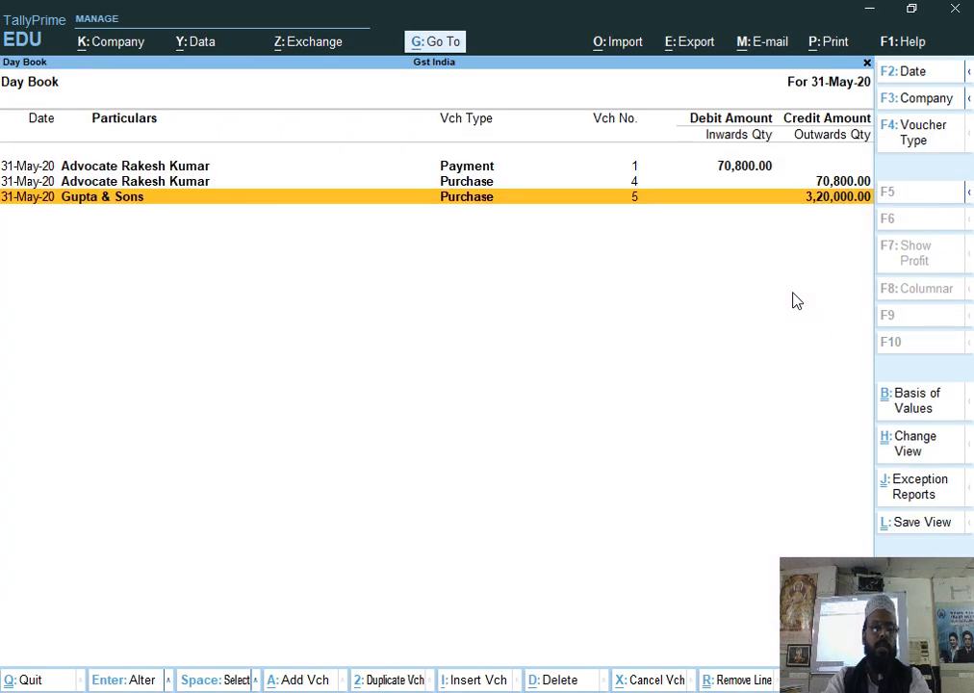
key(Escape)
Step: Start a new Payment voucher dated 1-6-2020 and bring up Autofill
key(Up)
key(Up)
key(Up)
key(Up)
key(Down)
key(Down)
key(Down)
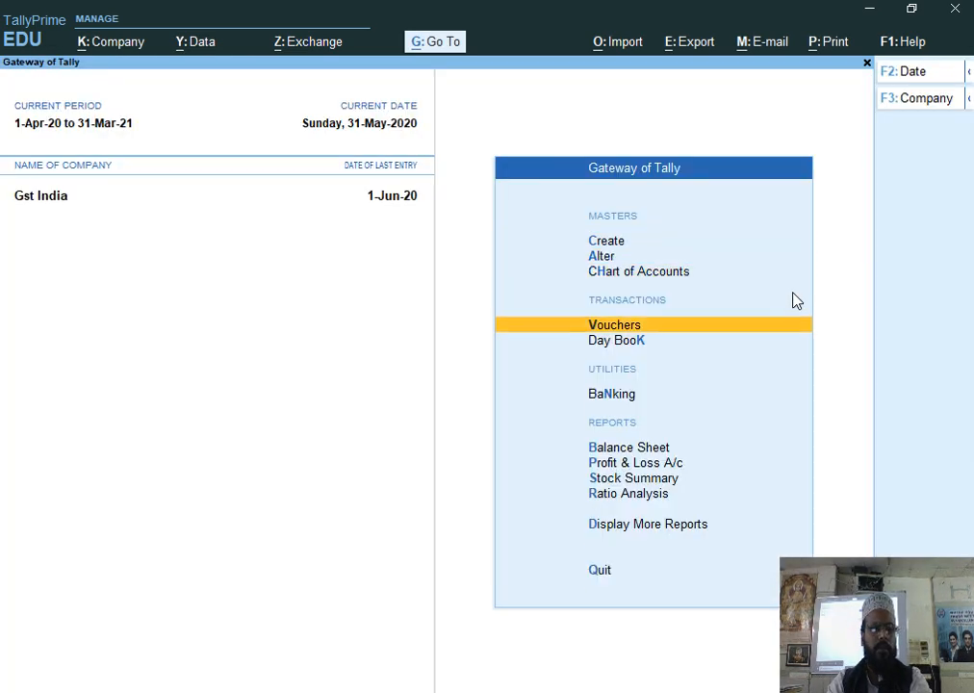
key(Return)
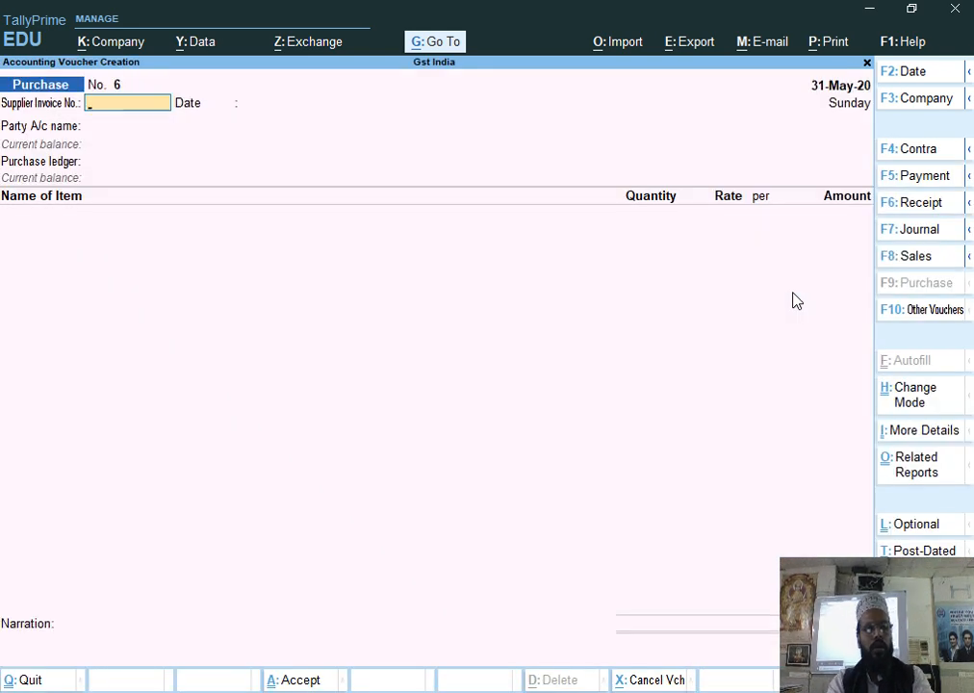
key(F5)
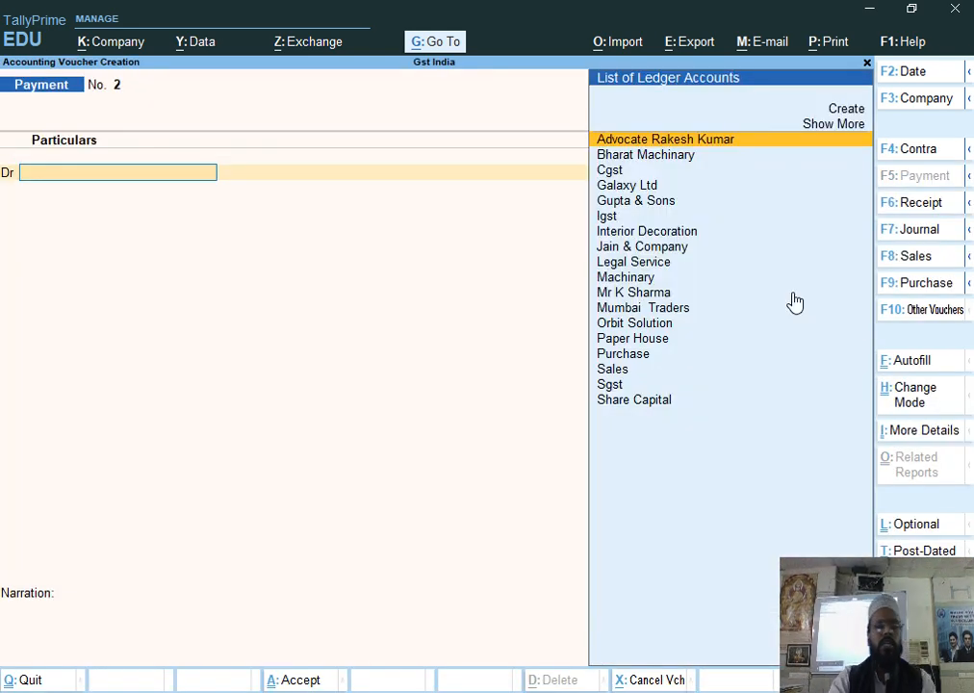
key(F2)
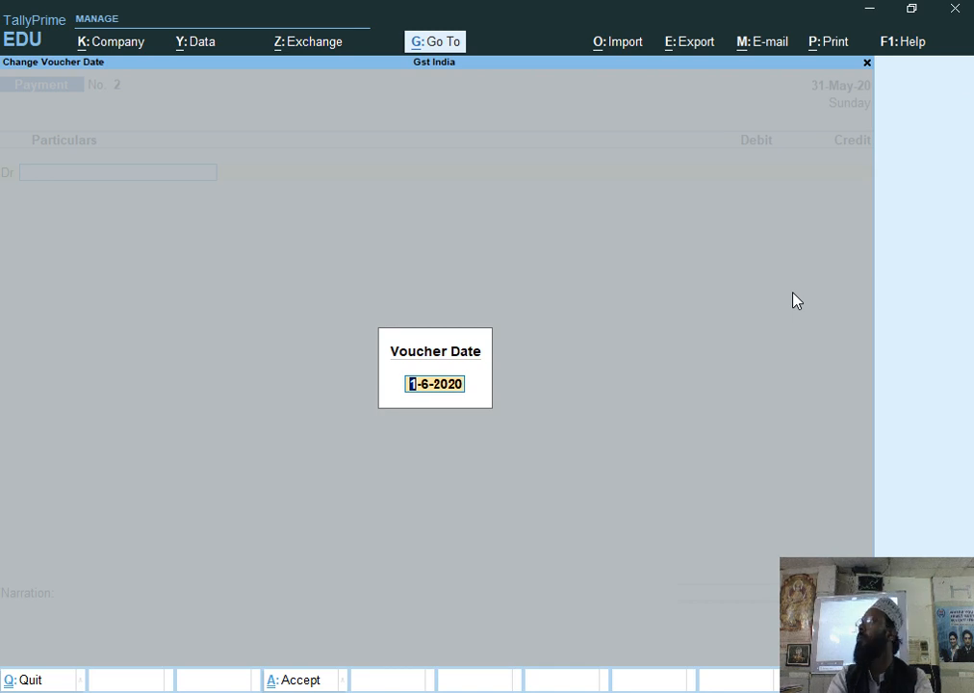
key(Return)
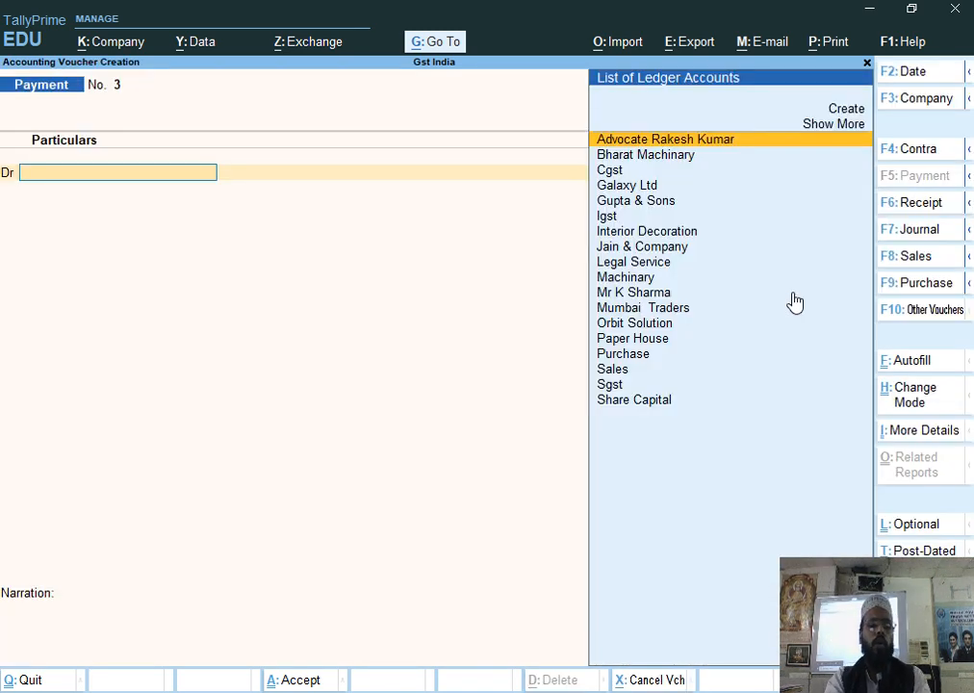
key(ctrl)
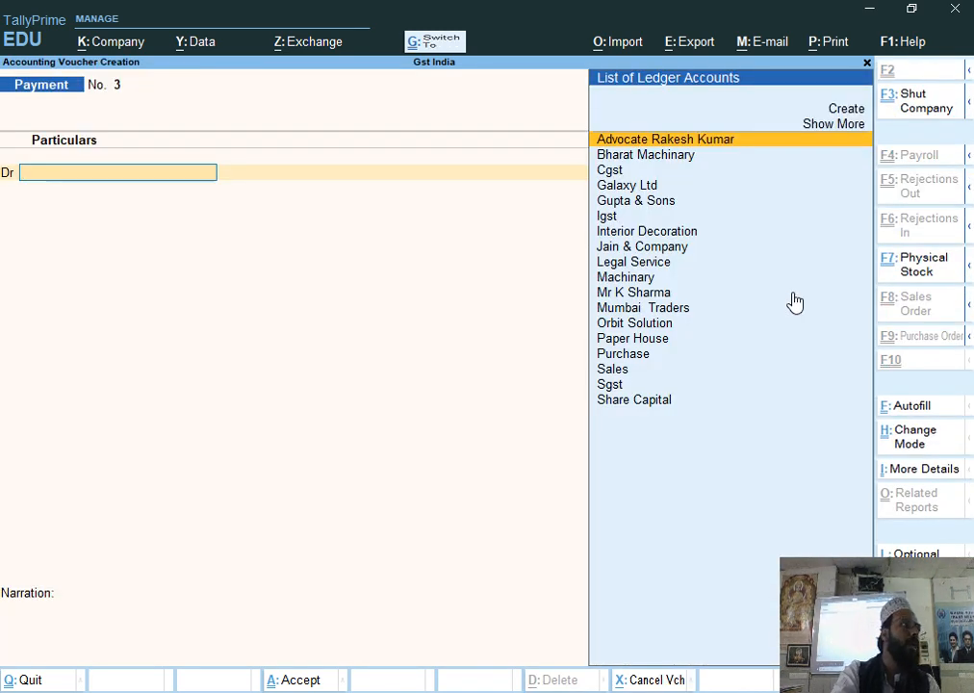
key(ctrl+f)
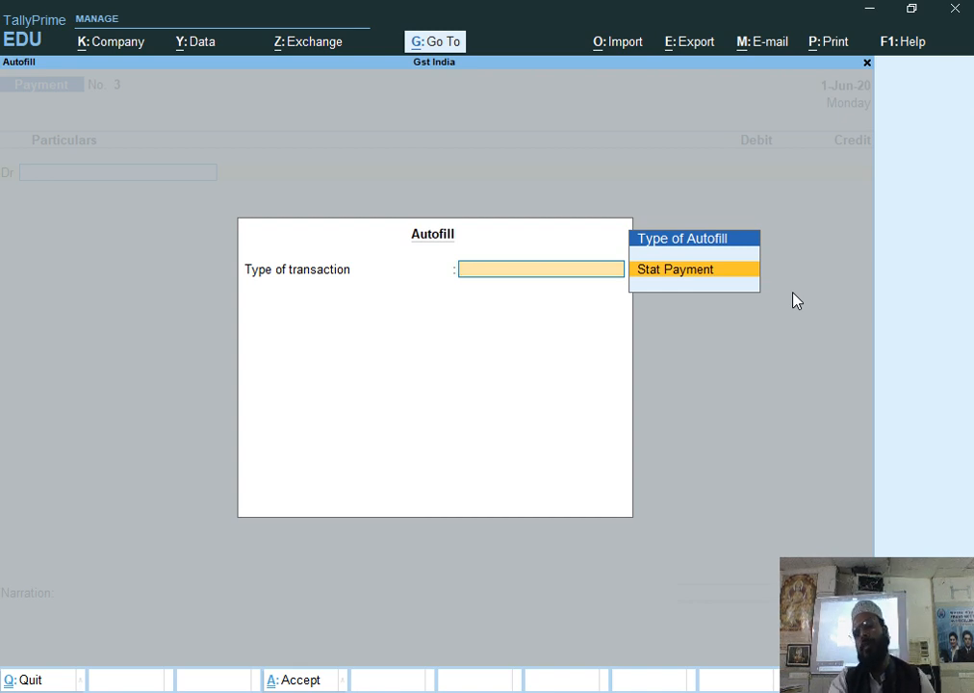
Step: Autofill the payment as a GST Stat Payment with payment type Recipient Liability
key(Return)
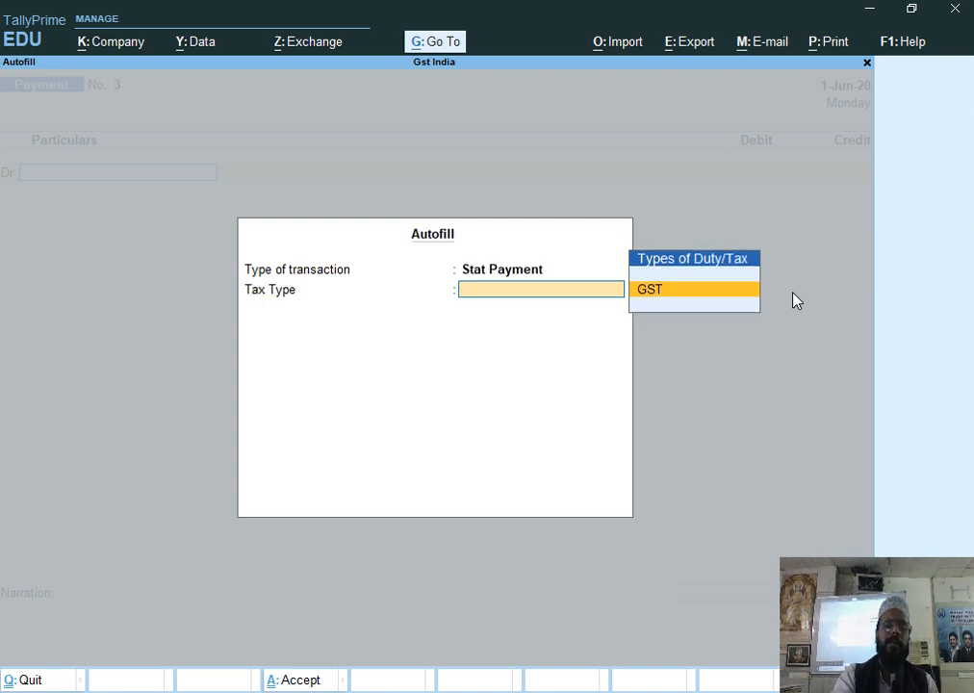
key(Return)
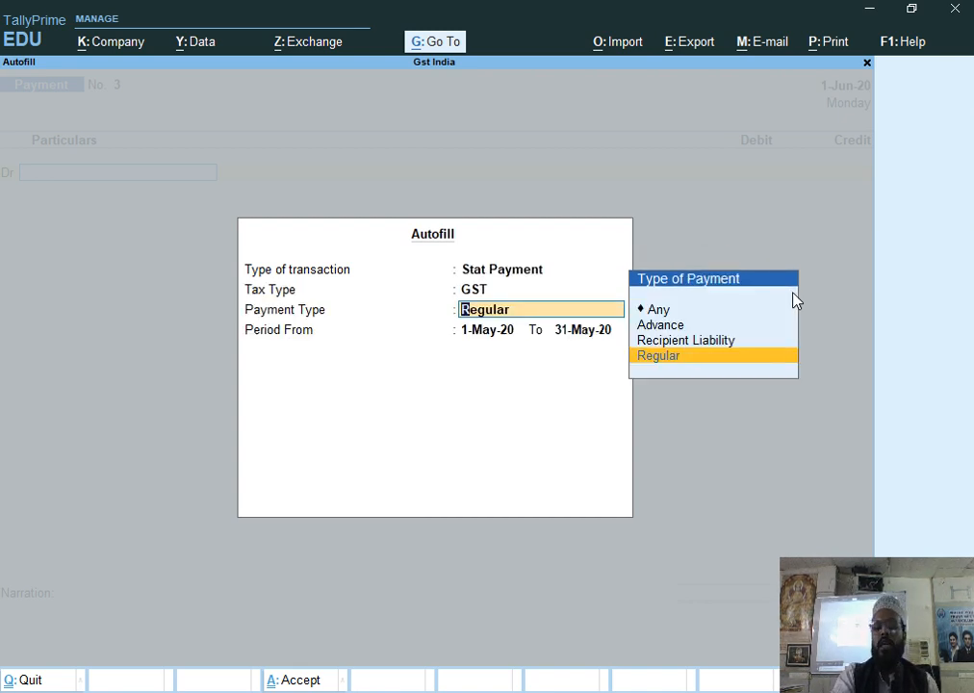
key(Up)
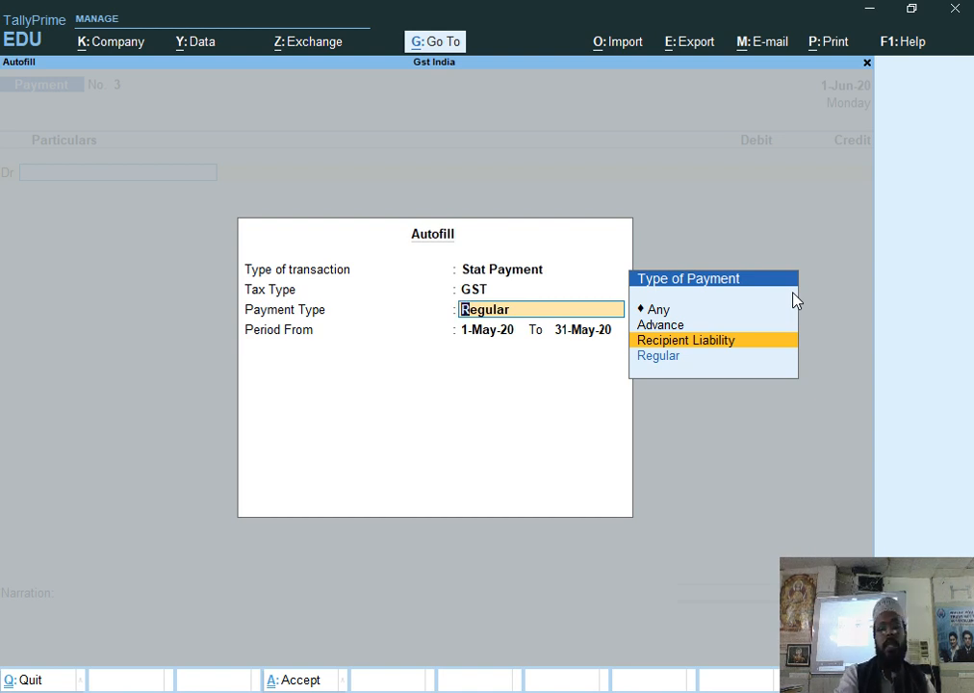
key(Return)
key(Return)
key(Return)
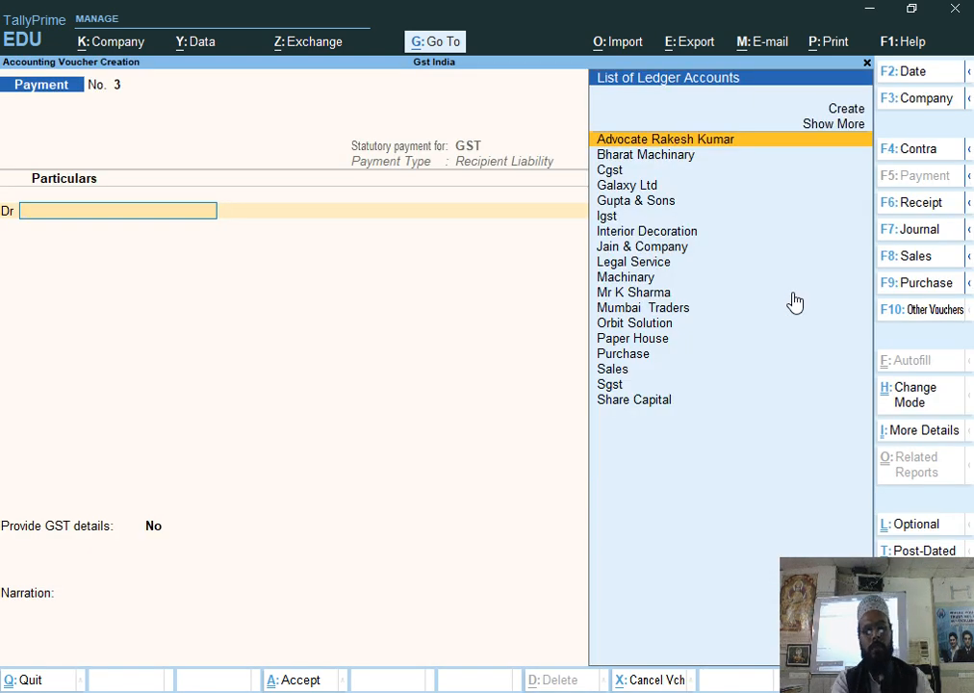
Step: Debit the Cgst and Sgst ledgers 28,800 each on Payment voucher No. 3
text(C)
key(Return)
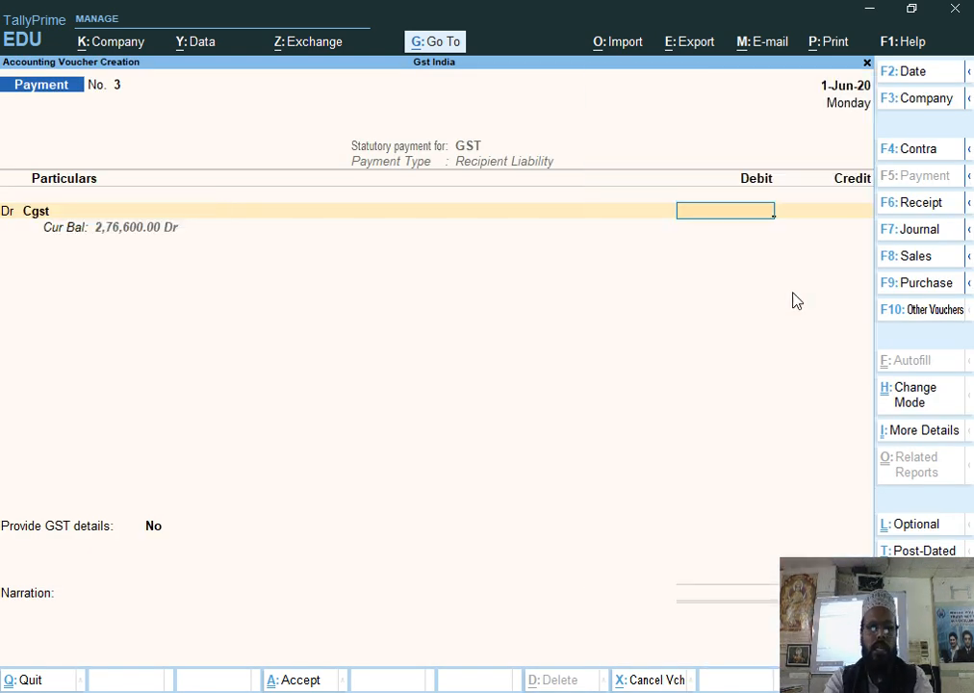
text(28,8)
text(00)
key(Return)
key(d)
key(Return)
text(S)
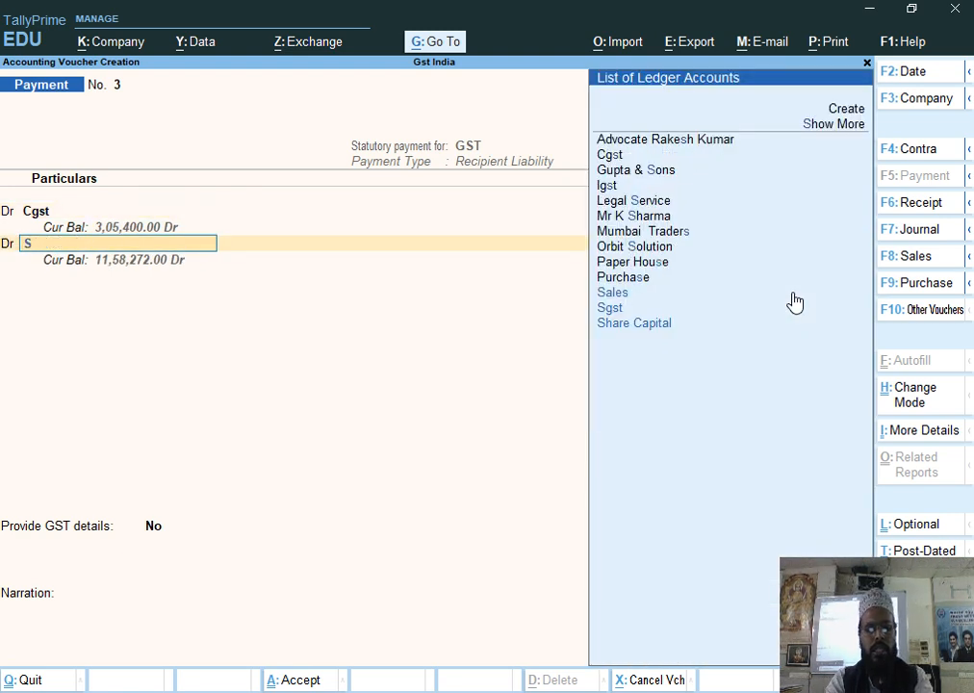
text(gs)
key(Return)
text(28800)
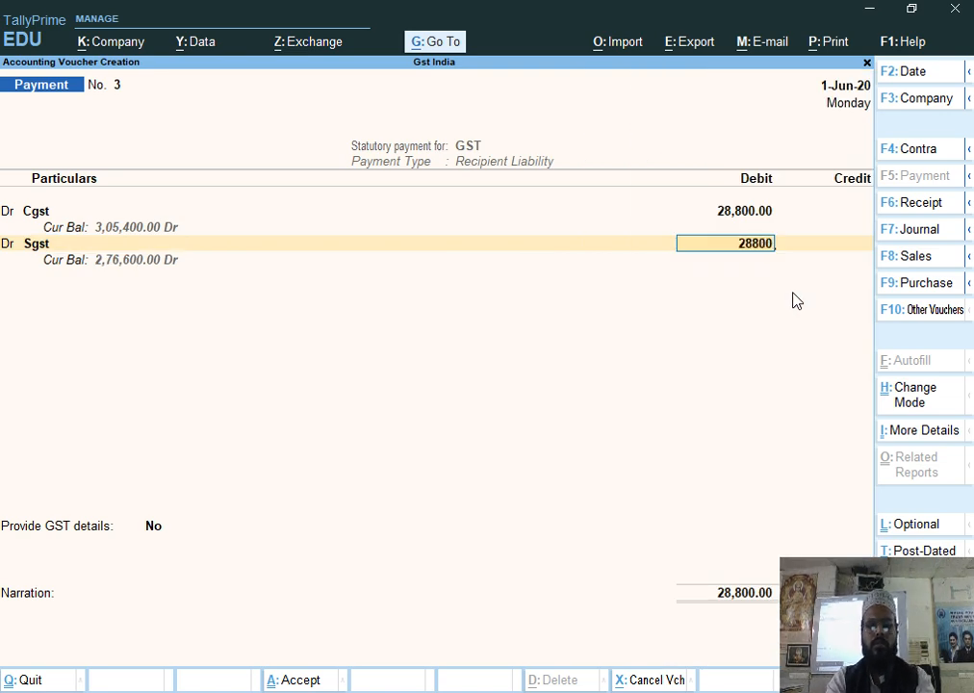
key(Return)
Step: Credit Icici Bank 57,600, accept the bank allocations, save, and switch to the exercise PDF
key(Return)
key(Return)
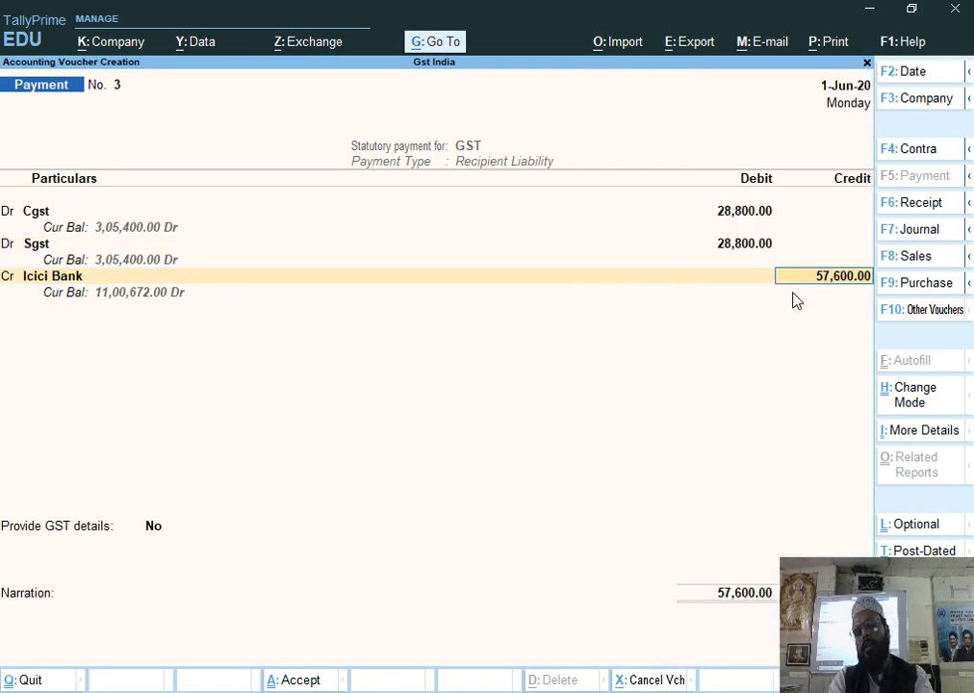
key(Return)
key(Return)
key(Return)
key(Return)
key(Return)
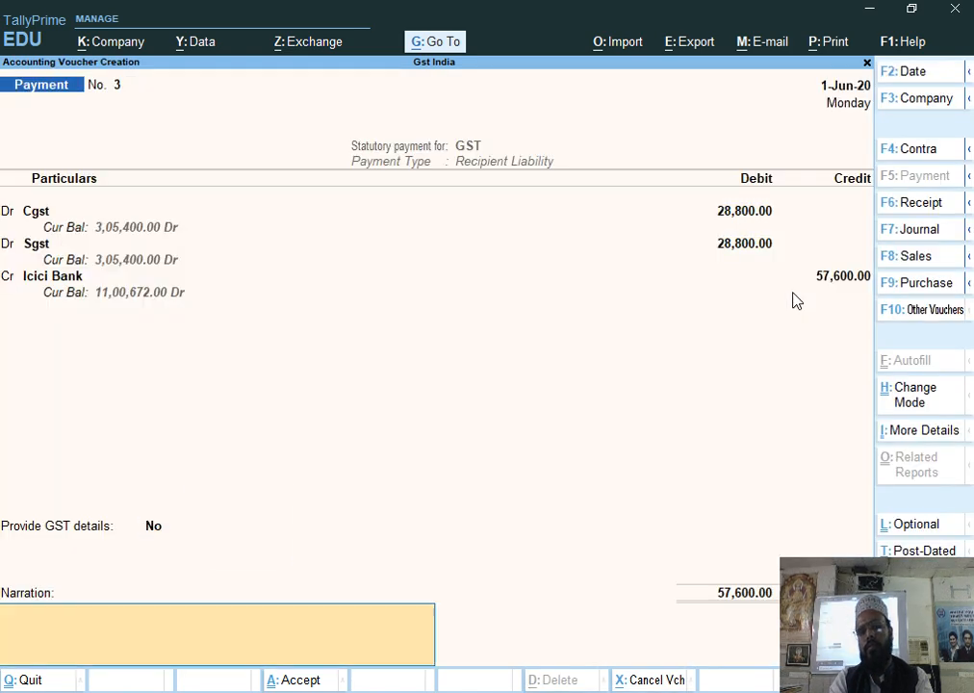
key(Return)
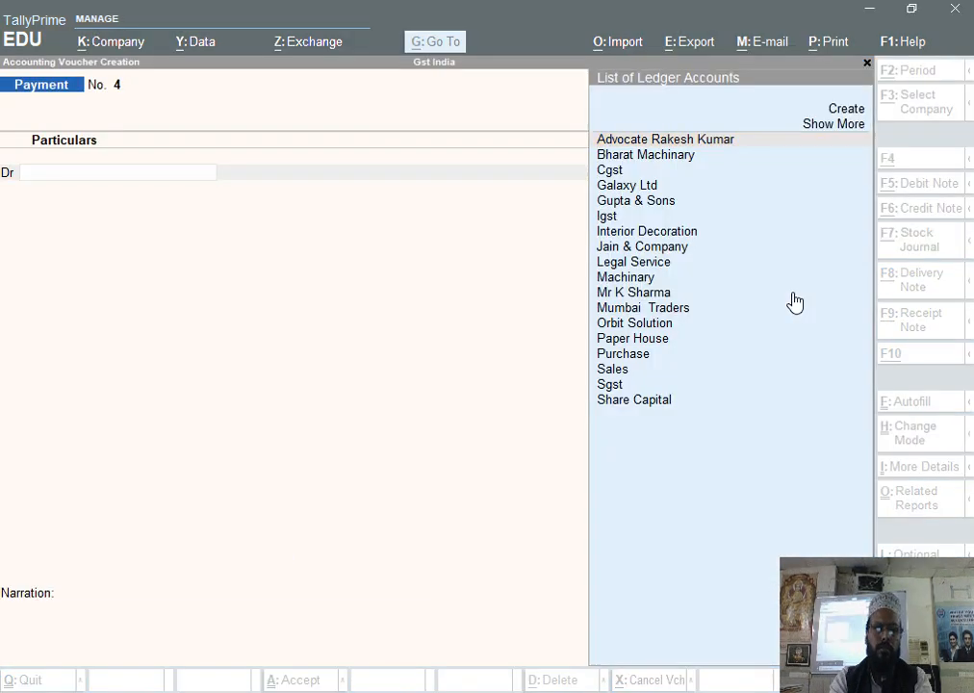
key(alt+Tab)
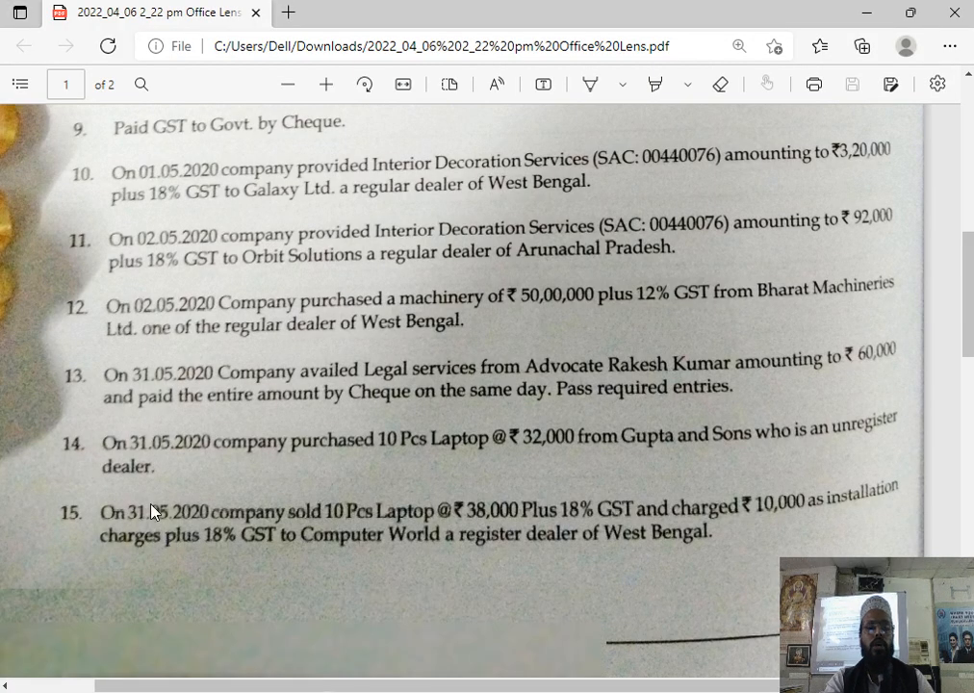
Step: Read the exercise PDF down to question 15, then return to TallyPrime's blank Payment voucher No. 4
scroll(97, 339, down, 2)
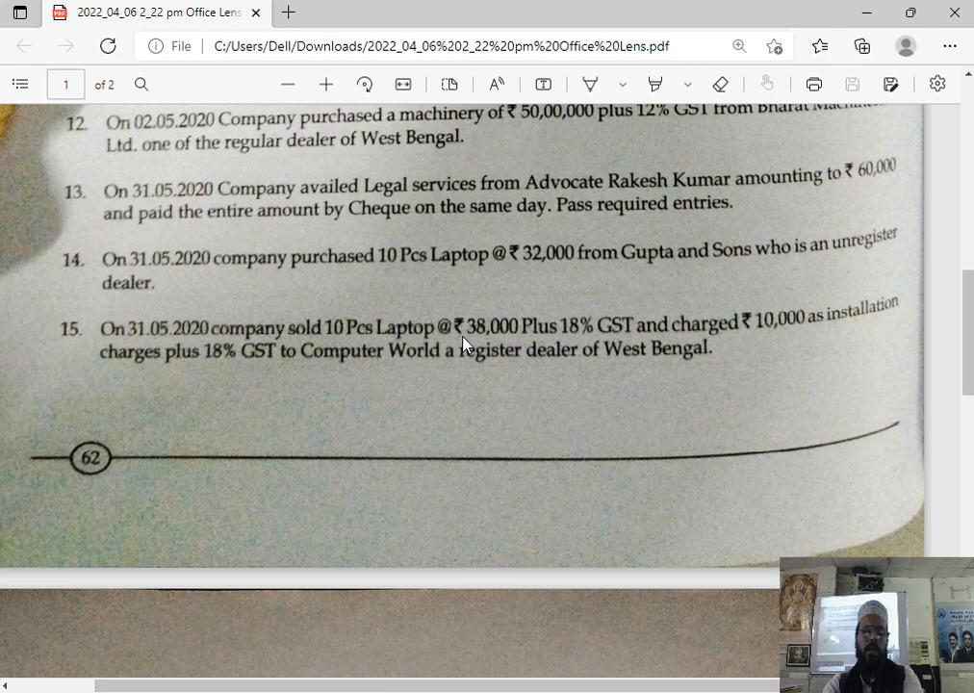
key(alt+Tab)
key(Tab)
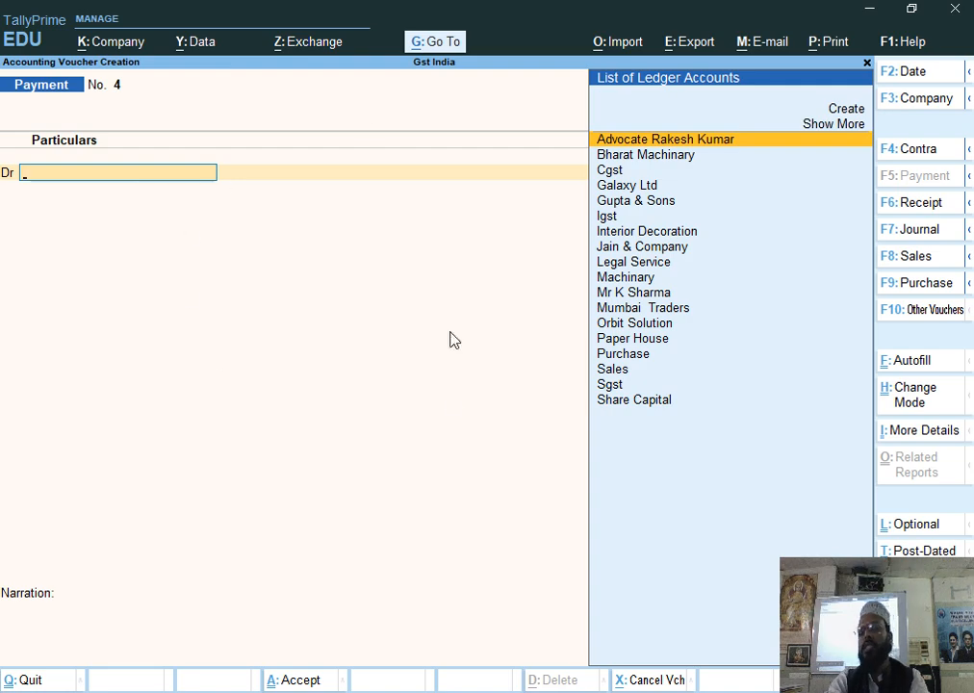
key(alt+Tab)
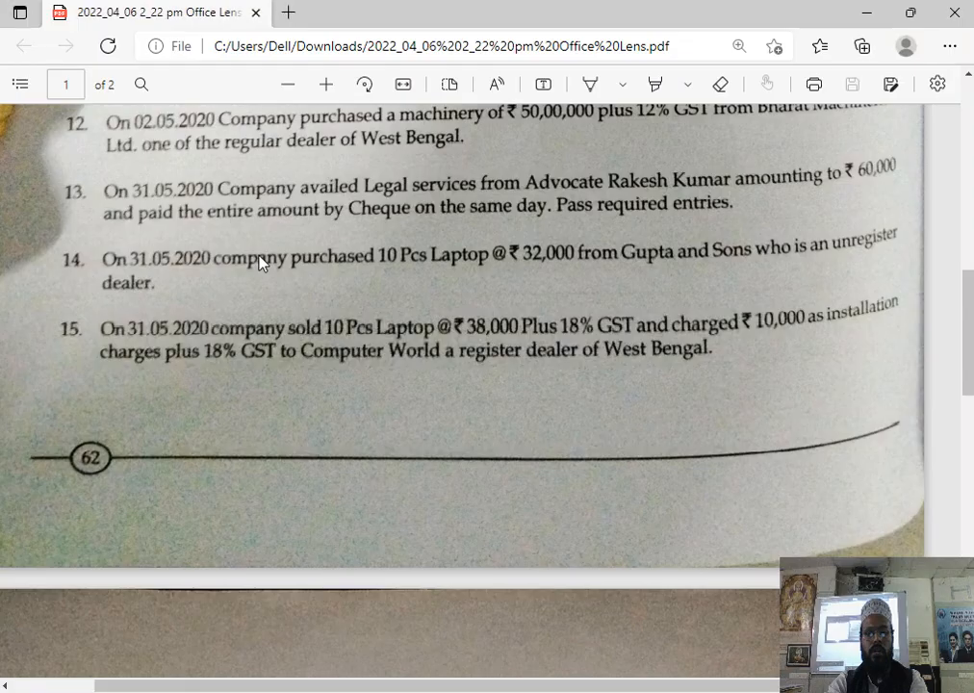
key(alt+Tab)
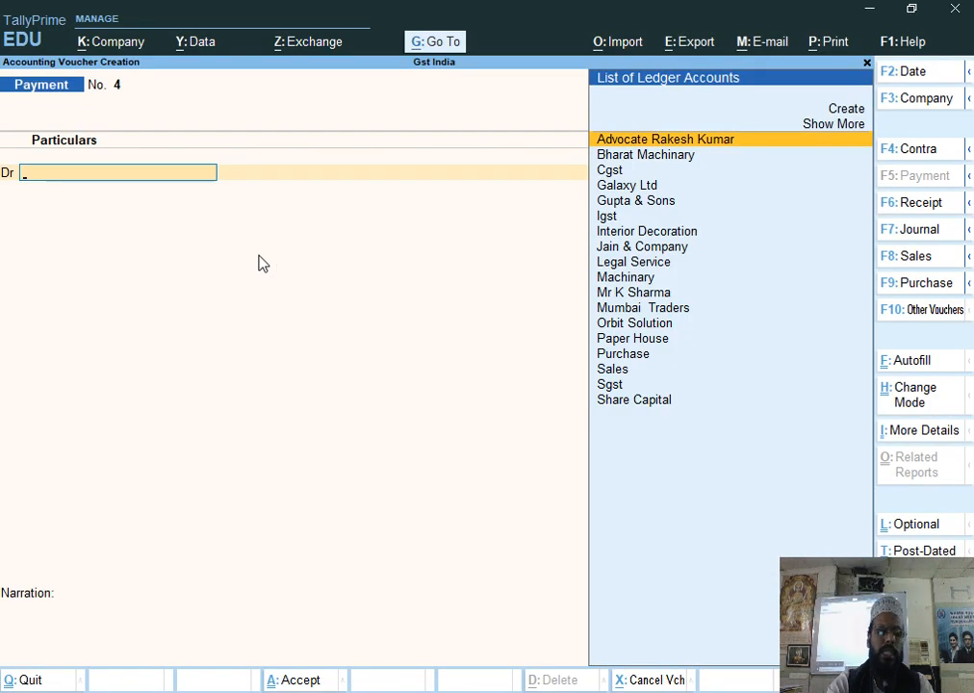
Step: Switch to a Sales voucher dated 31 May and begin creating a new party ledger
key(F8)
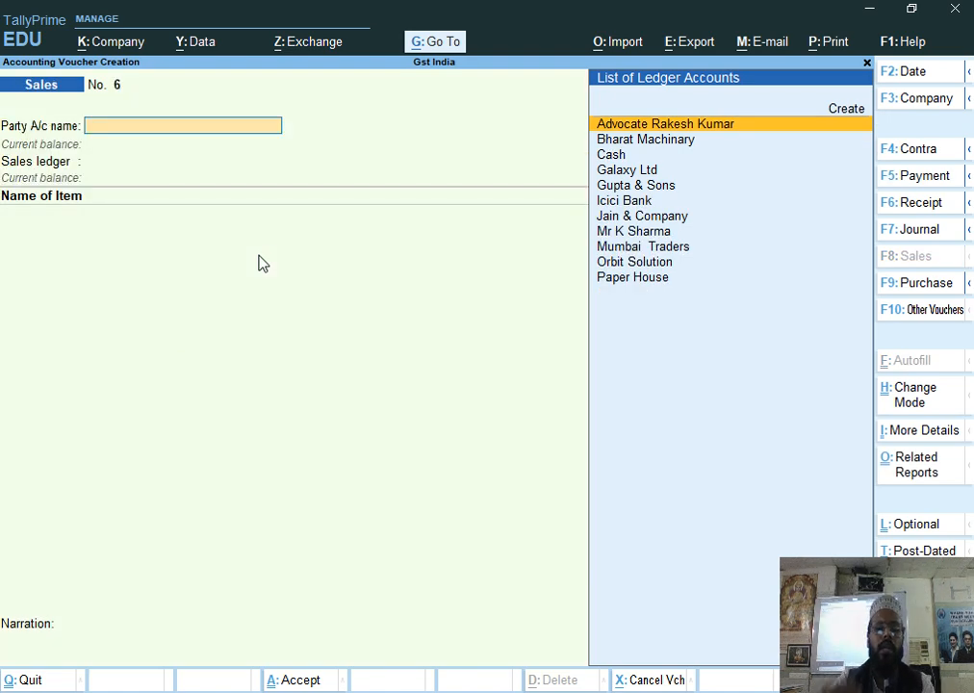
key(F2)
text(31-)
text(6)
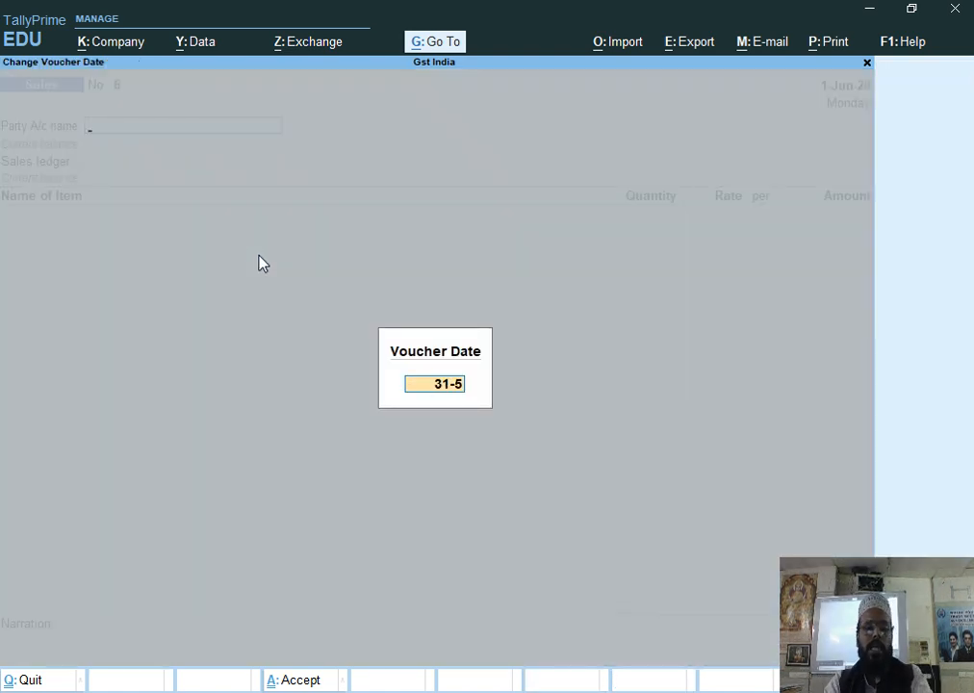
key(Return)
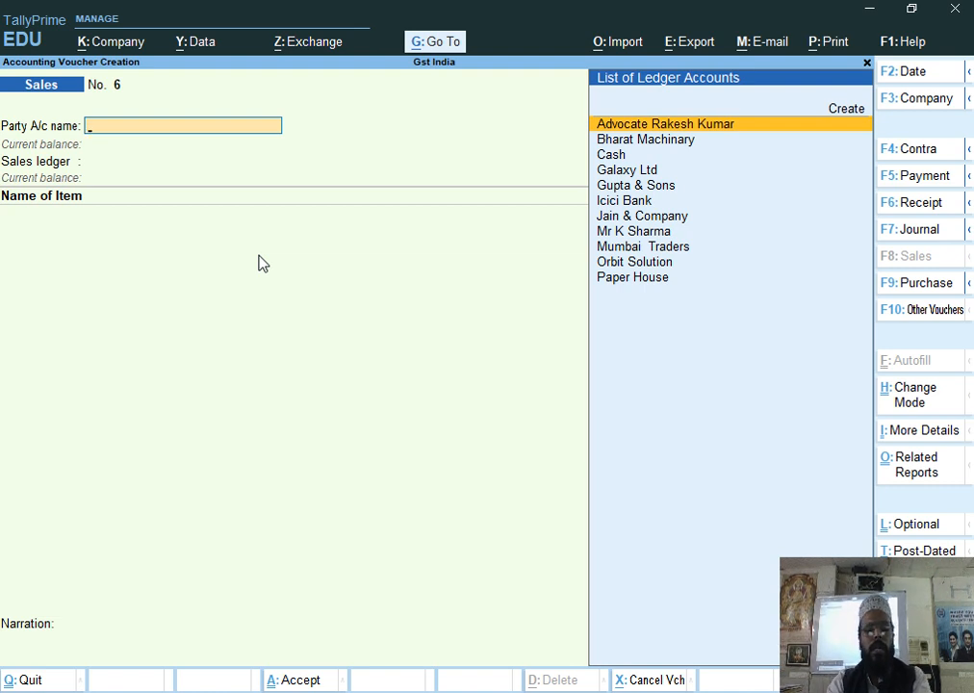
key(alt+c)
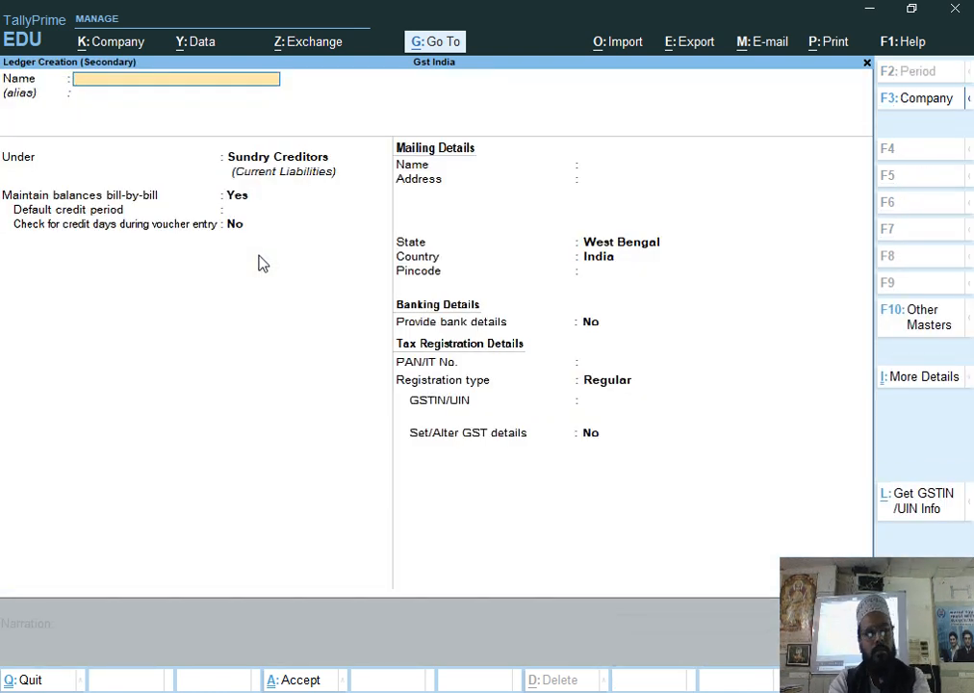
Step: Name the new ledger Computer under Sundry Debtors, keeping West Bengal as the state
text(Com)
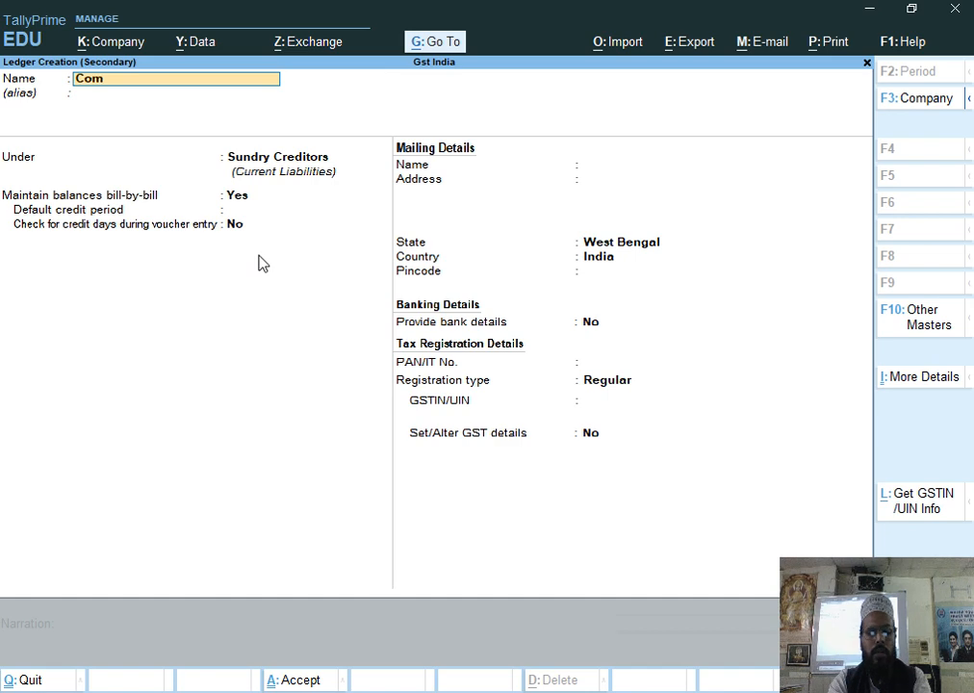
text(puter)
key(Return)
key(Return)
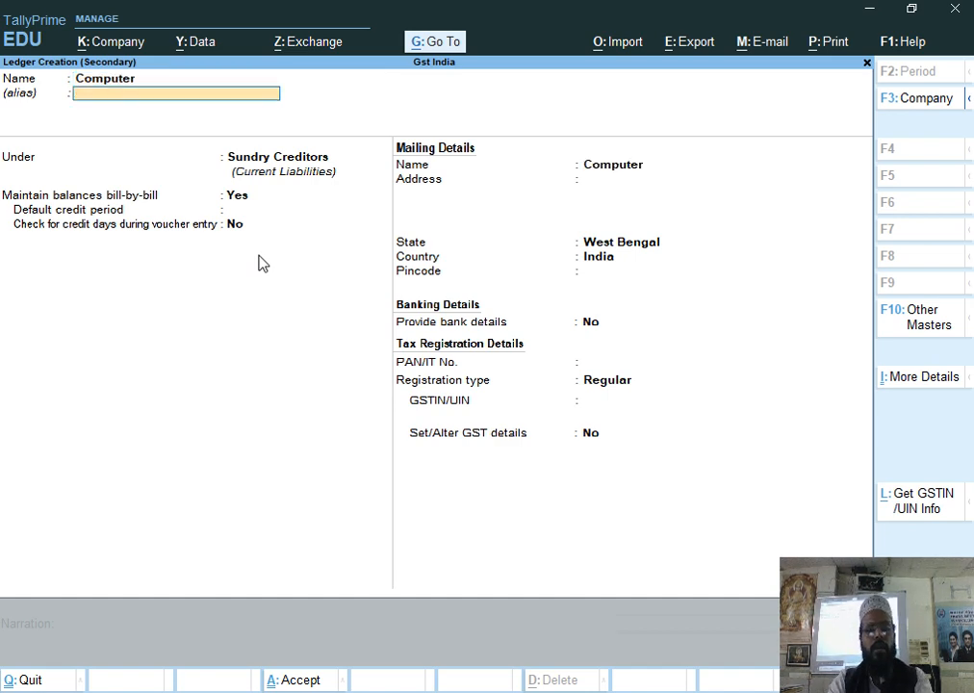
text(S)
key(Down)
key(Down)
key(Down)
key(Down)
key(Return)
key(Return)
key(Return)
key(Return)
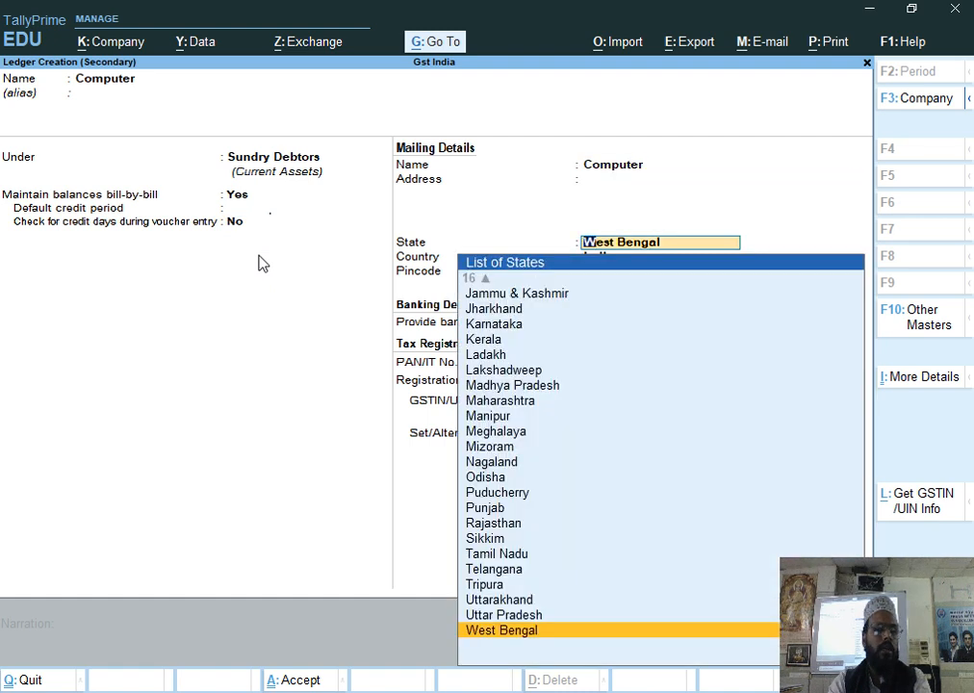
key(Return)
key(Return)
key(Return)
Step: Fill in the ledger's PAN and GSTIN with Regular registration, and save it
text(AAA)
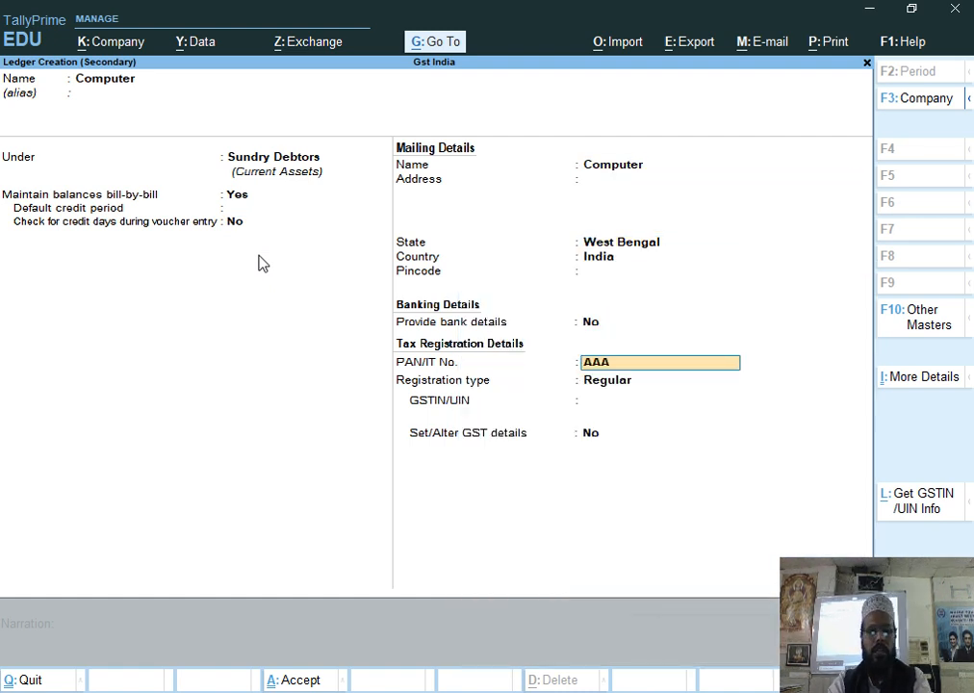
text(GM0289C)
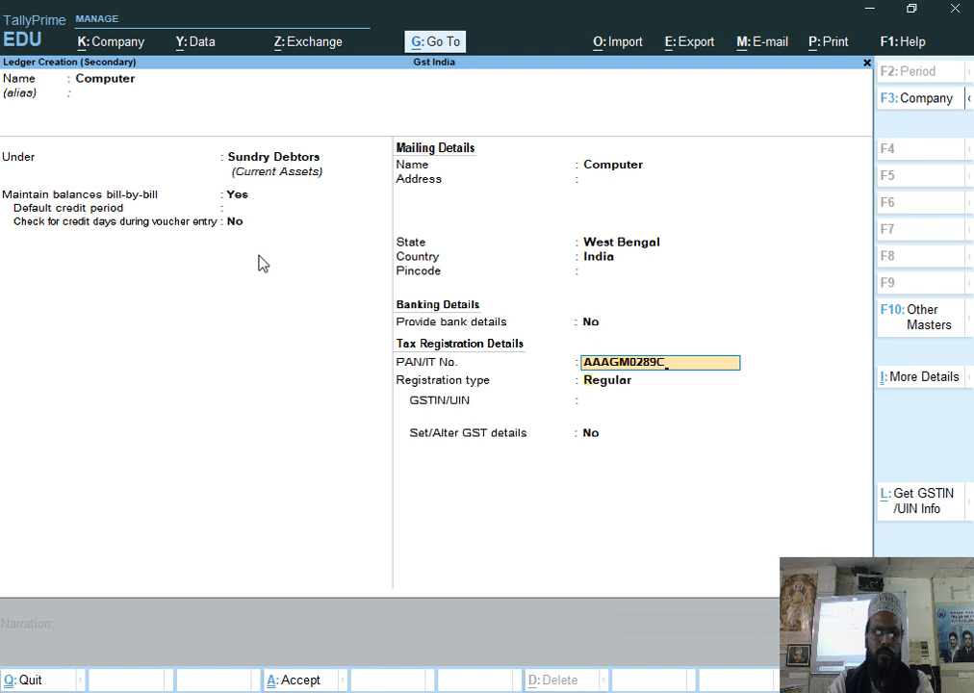
key(Return)
text(19)
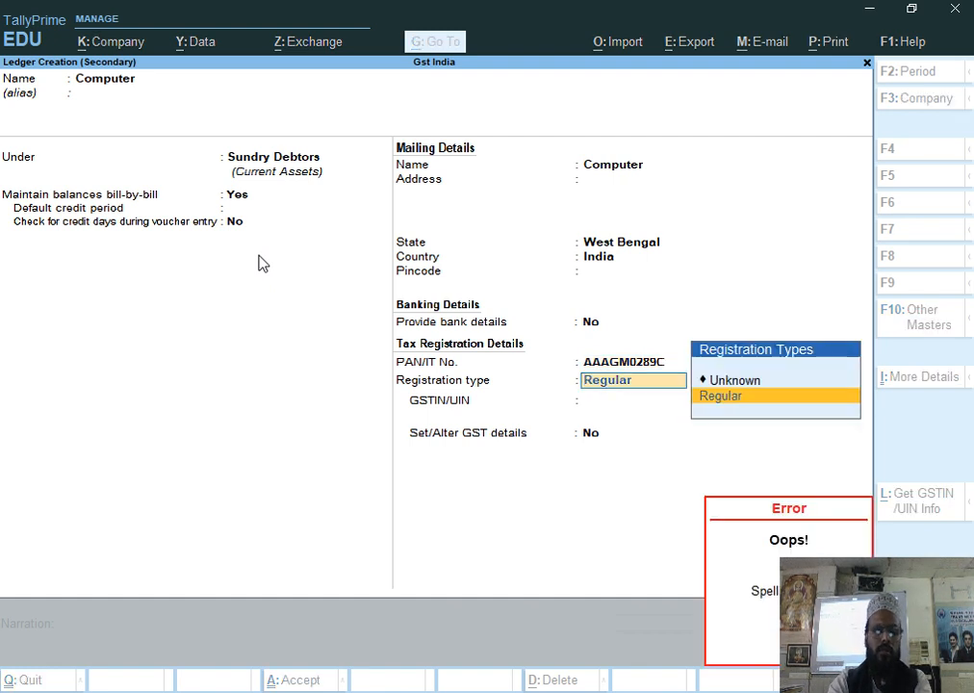
key(Return)
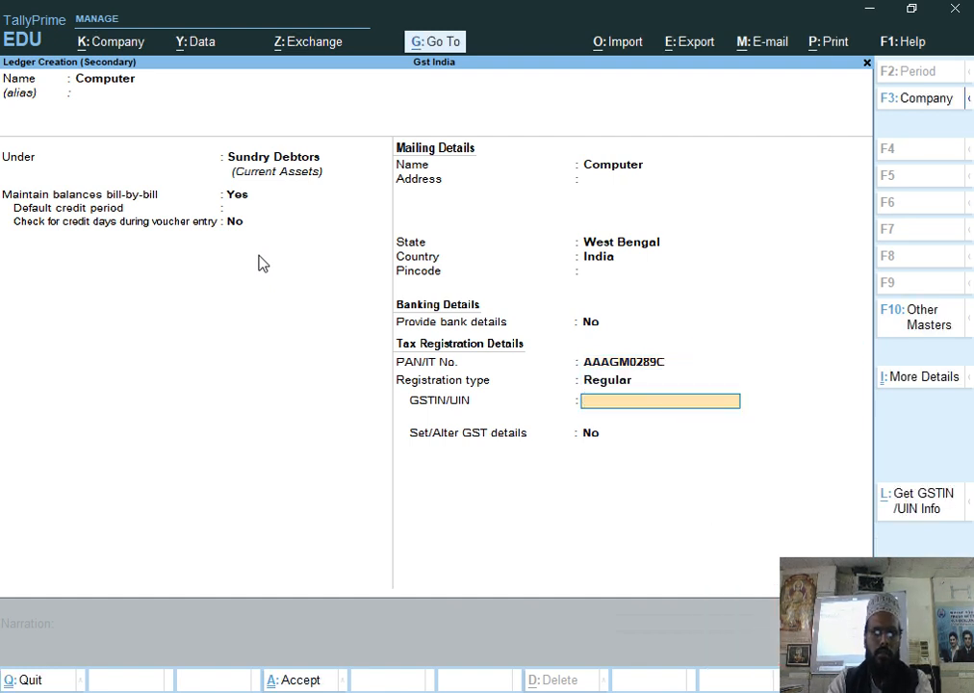
text(19AAA)
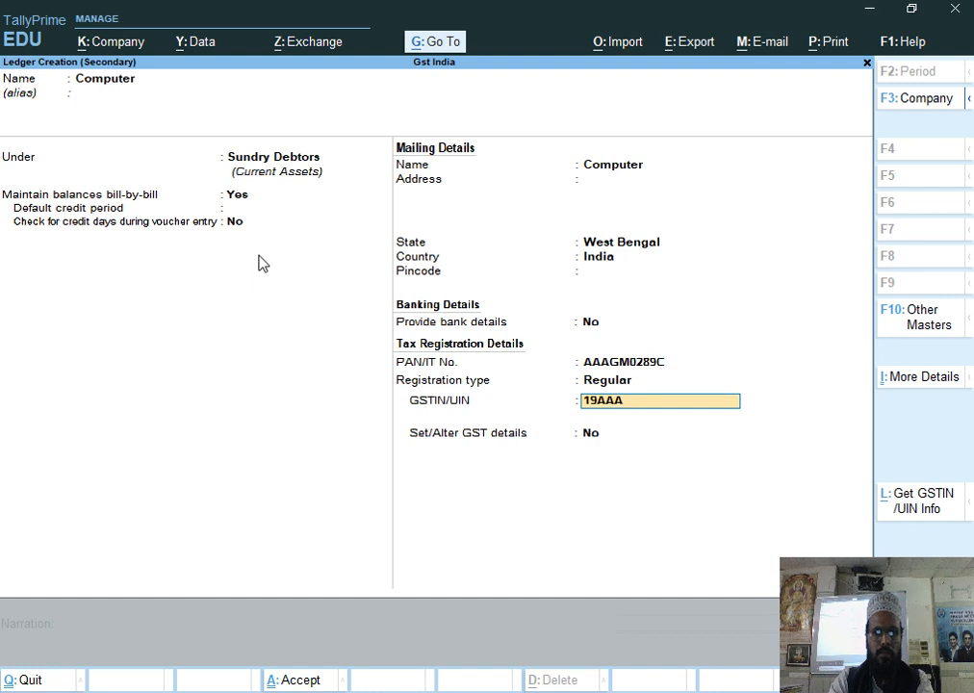
text(GM0)
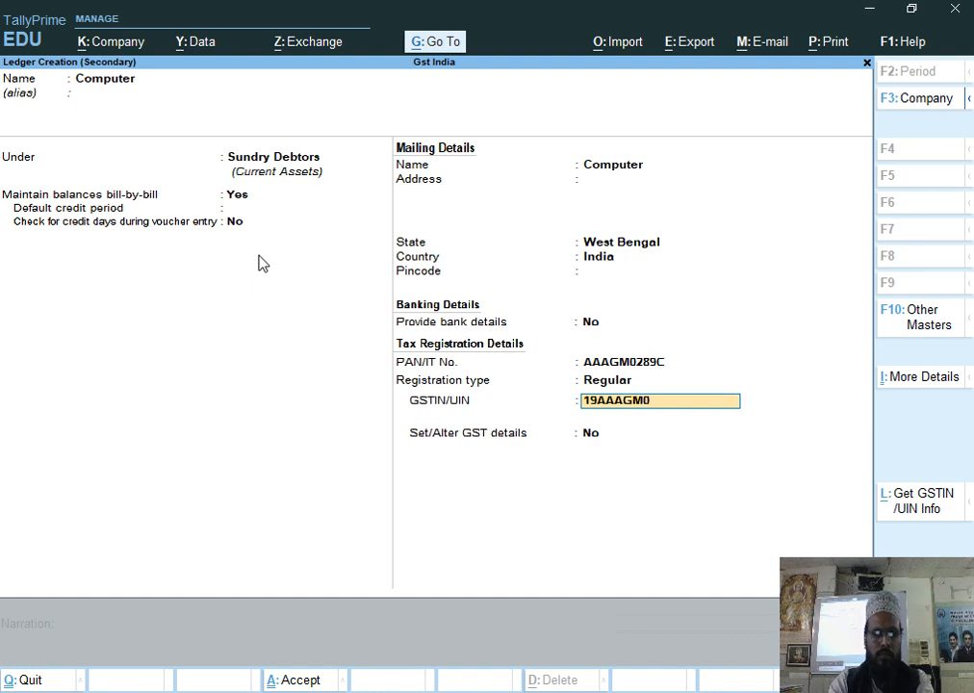
text(289C1Z)
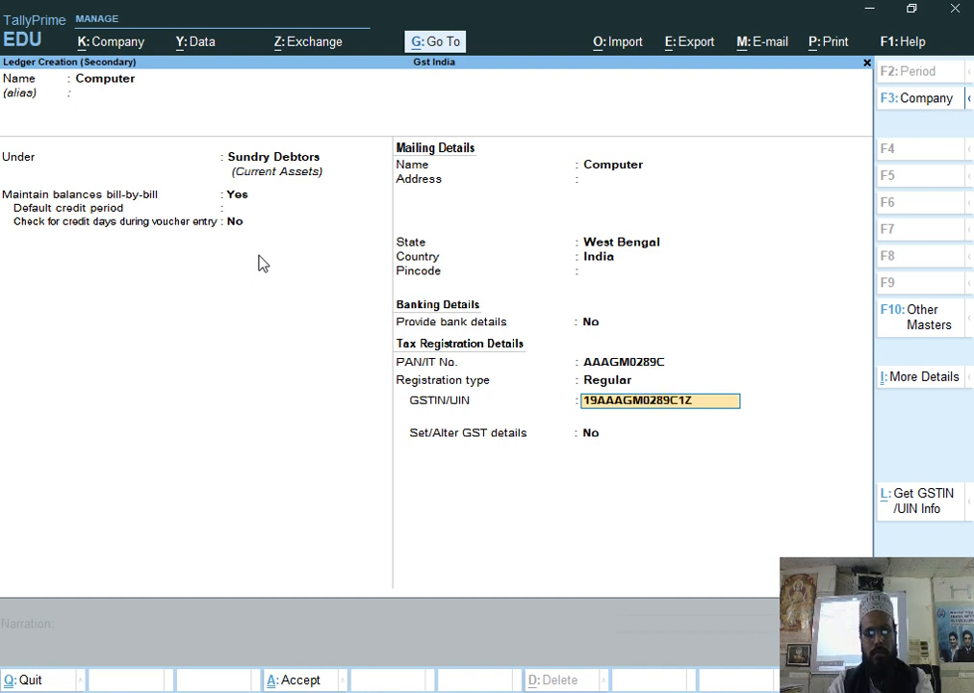
text(G)
key(Return)
key(Return)
key(Return)
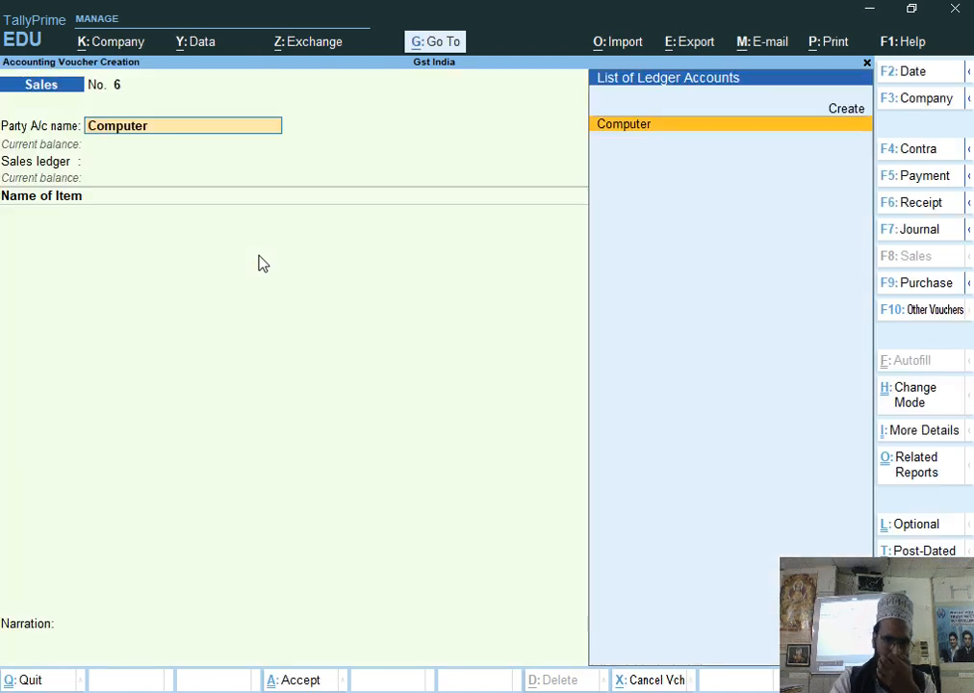
key(Return)
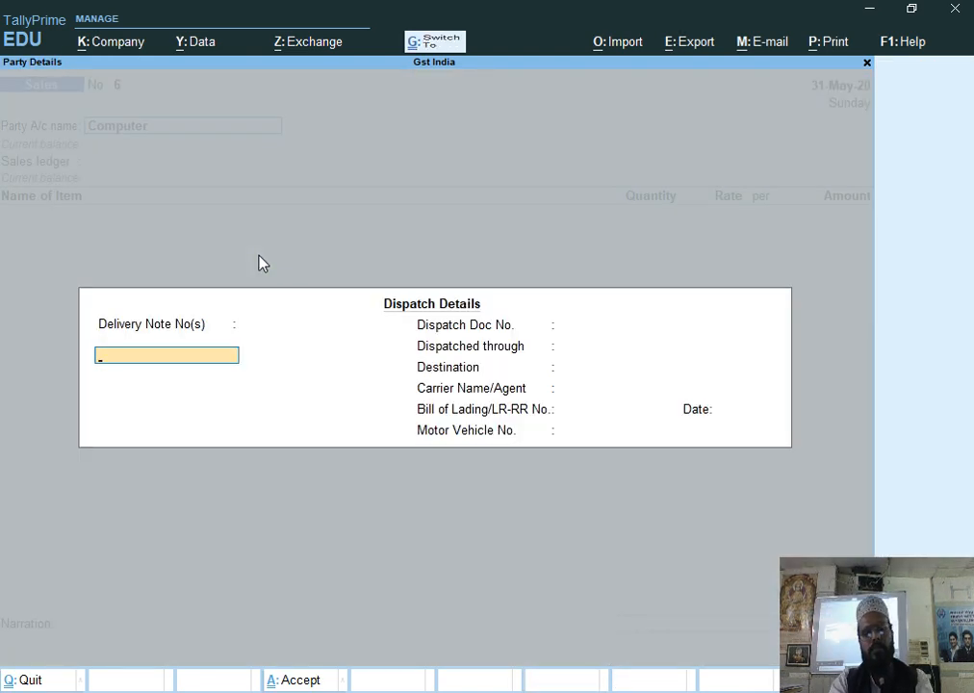
Step: Skip dispatch details, use the Sales ledger, and add Laptop: 10 pcs at 38,000 (3,80,000.00)
key(Escape)
key(Escape)
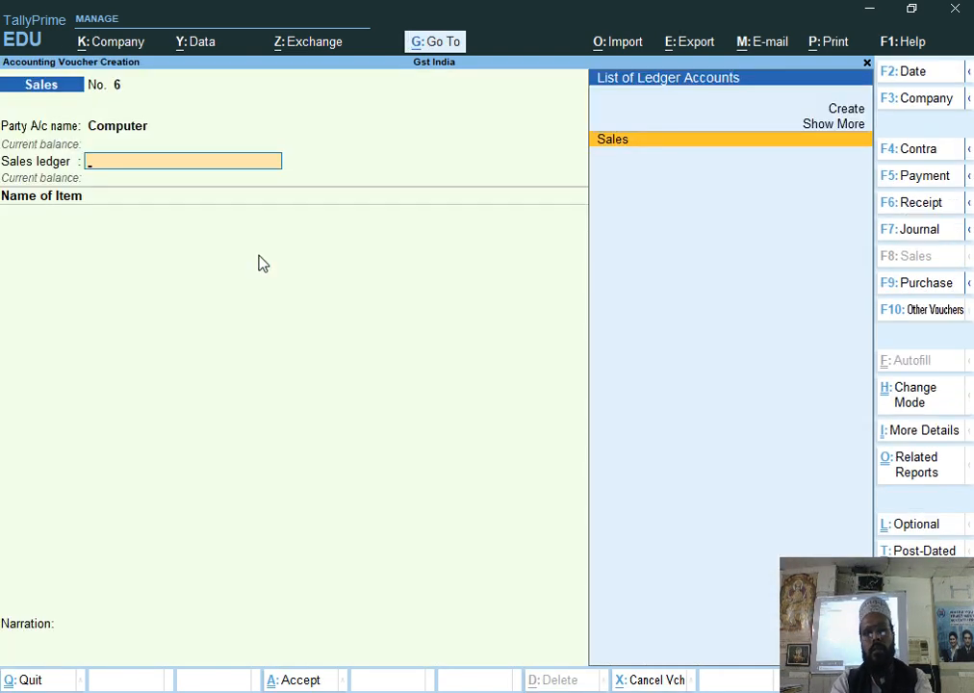
key(Return)
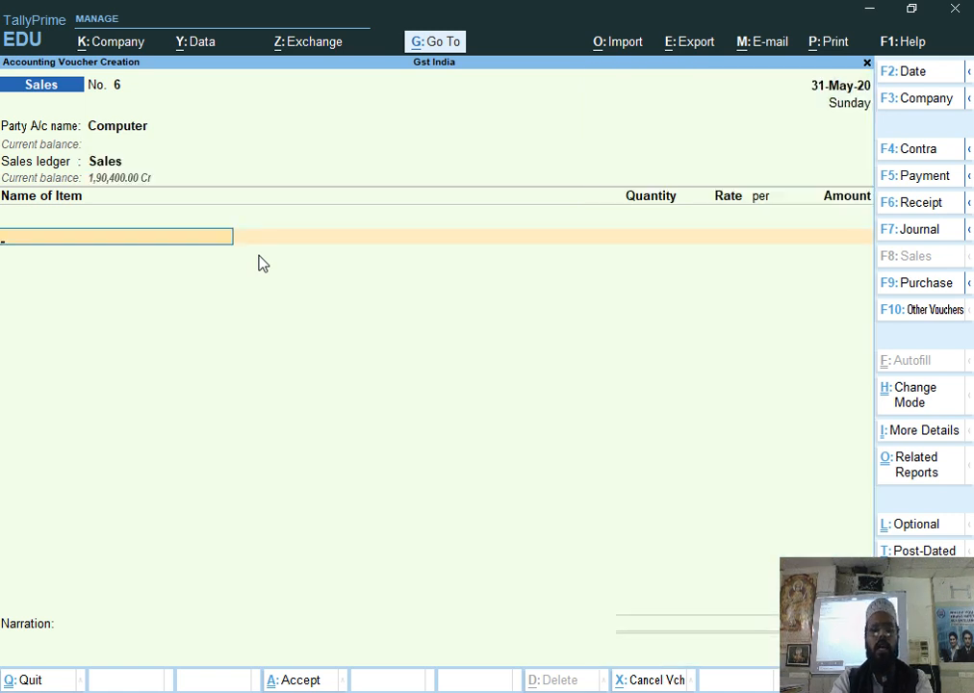
text(L)
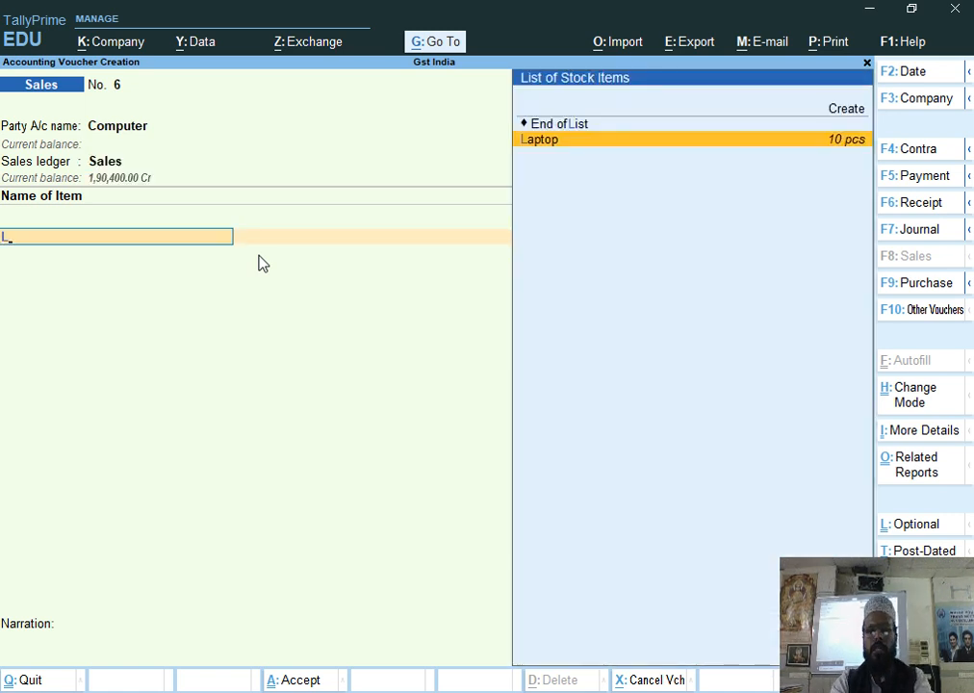
key(Return)
text(10)
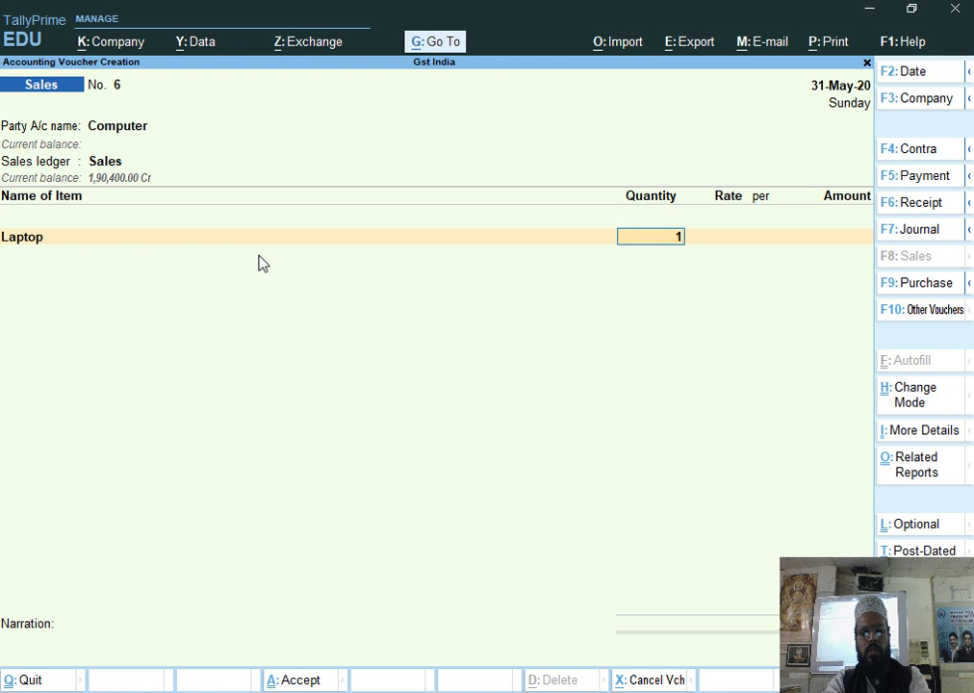
key(Return)
text(380000.00)
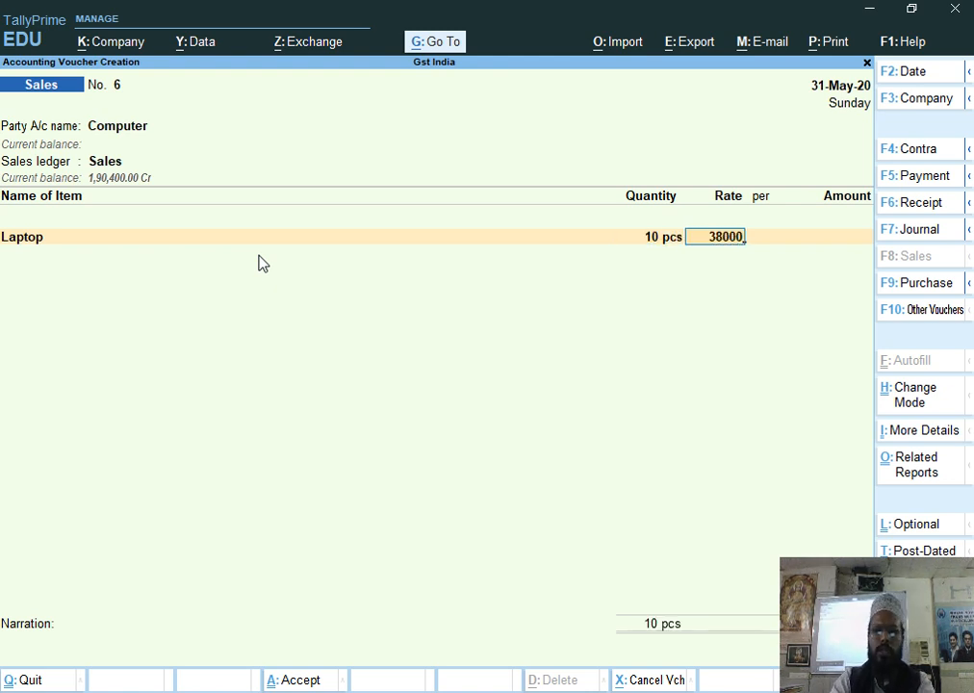
key(Return)
key(Return)
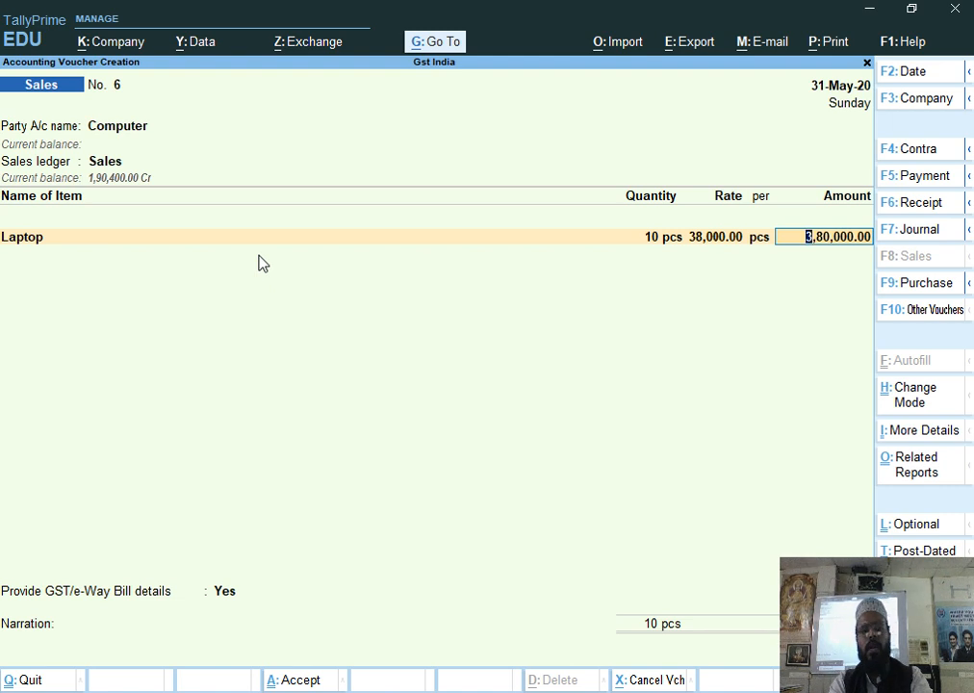
key(Return)
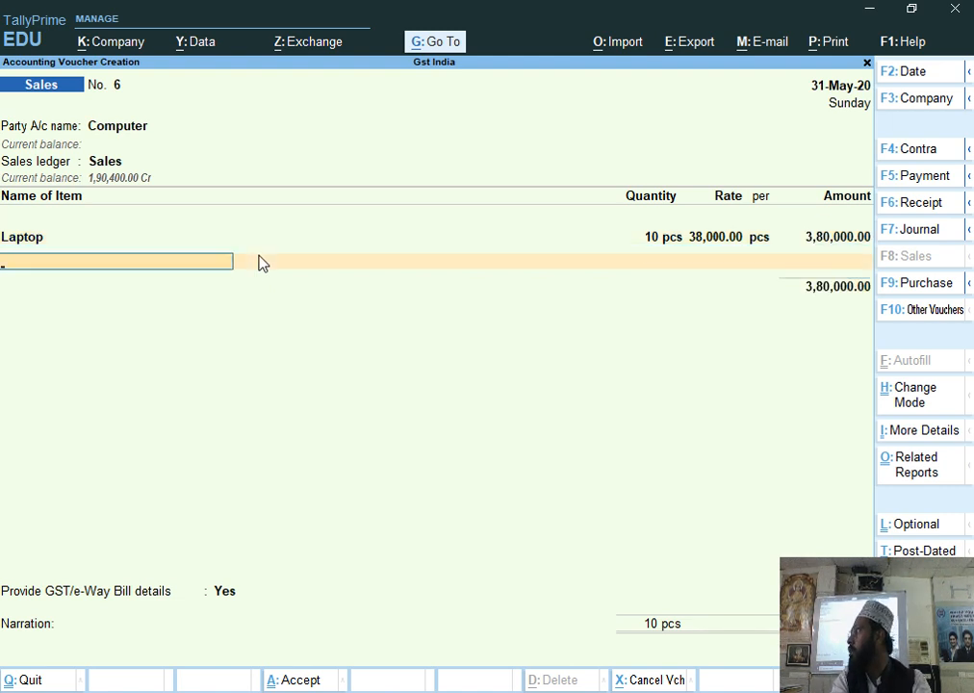
key(Return)
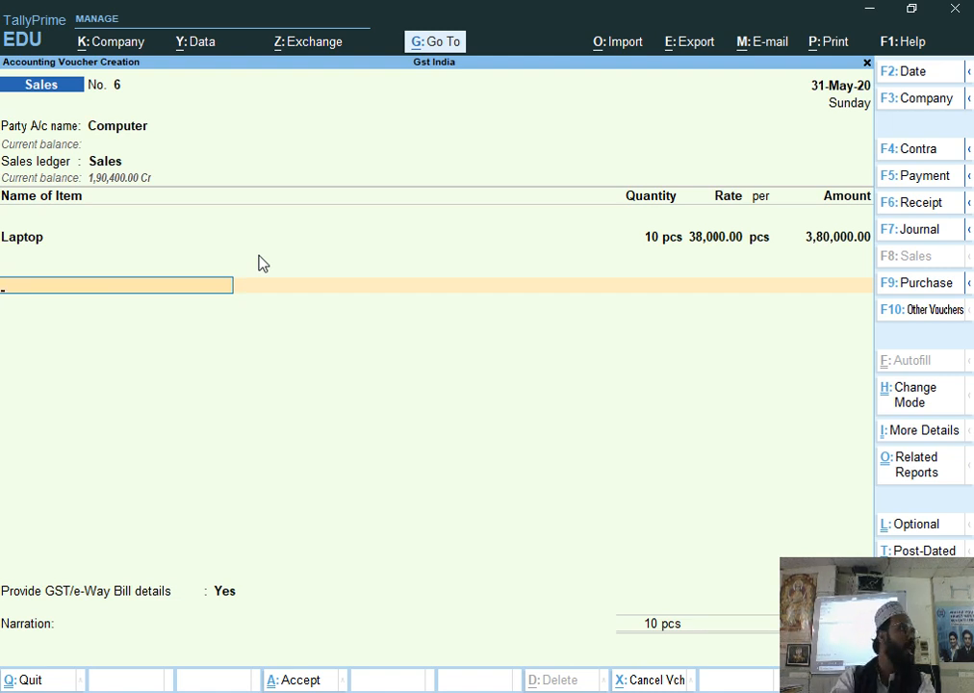
Step: Create an Installation Charge ledger under Direct Incomes with GST applicable
text(I)
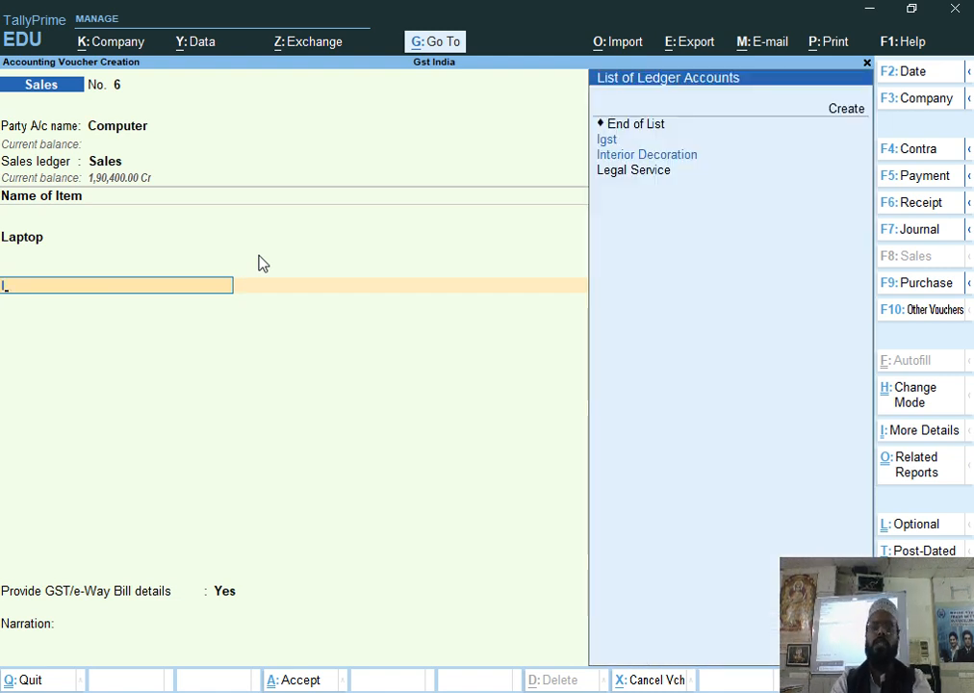
key(alt+c)
text(nsta)
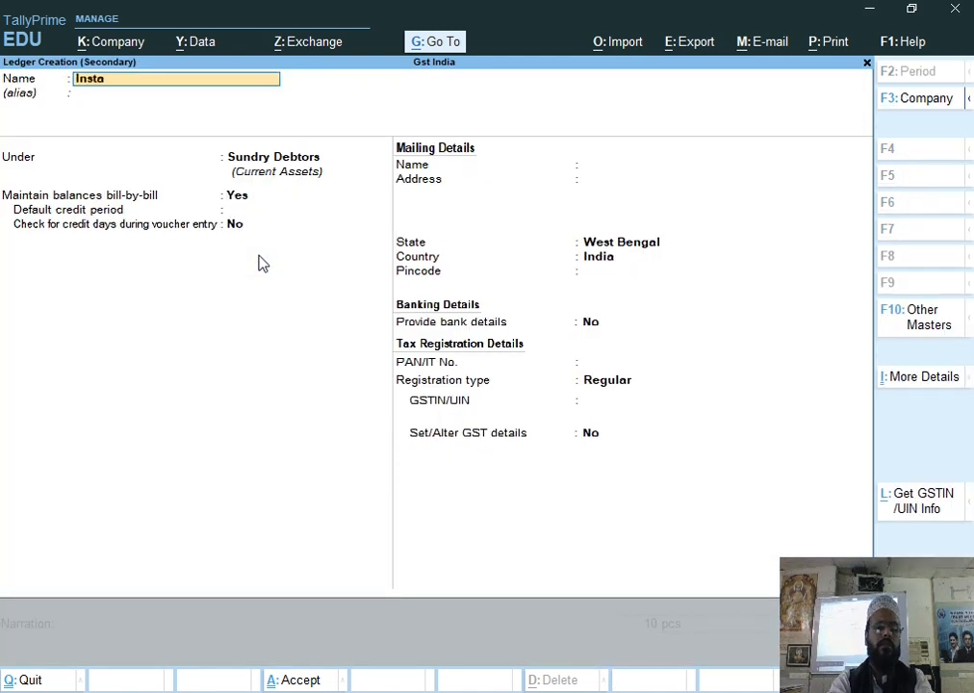
text(llation Cha)
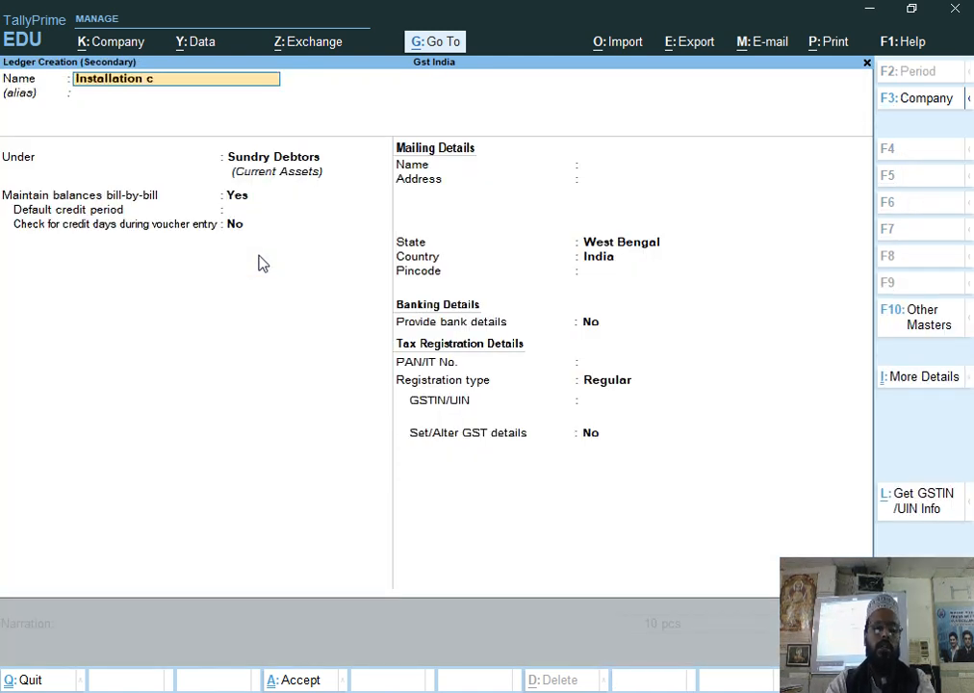
text(rge)
key(Return)
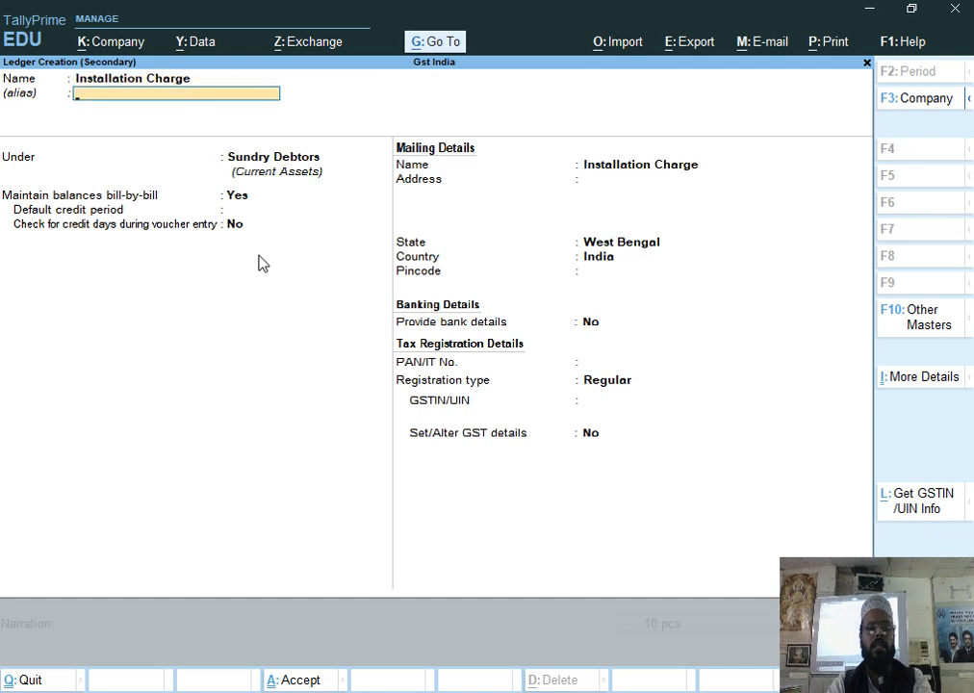
key(Return)
text(D)
key(Down)
key(Down)
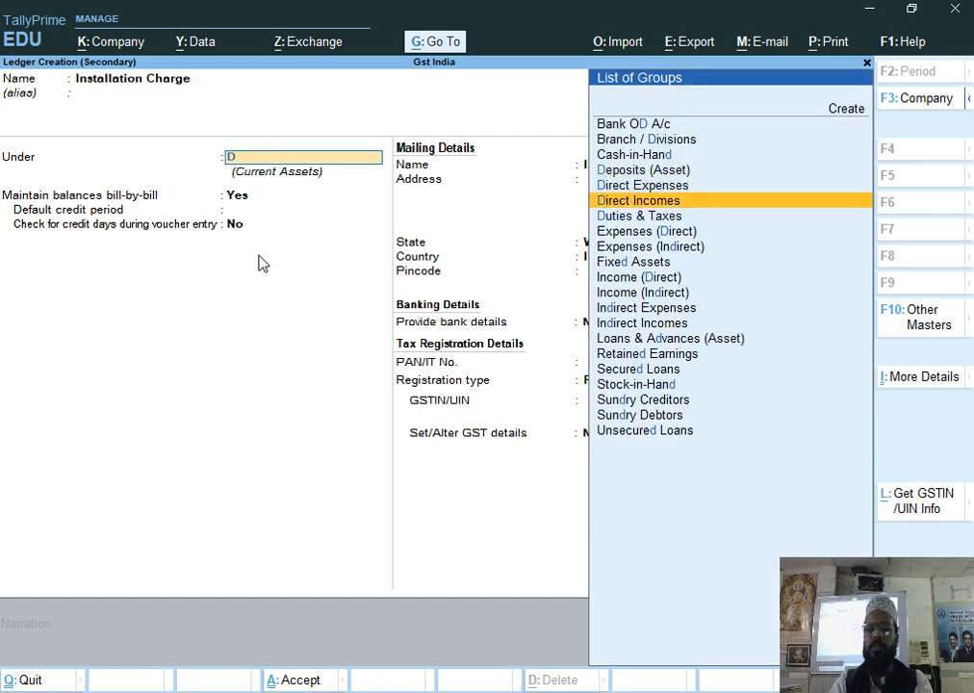
key(Return)
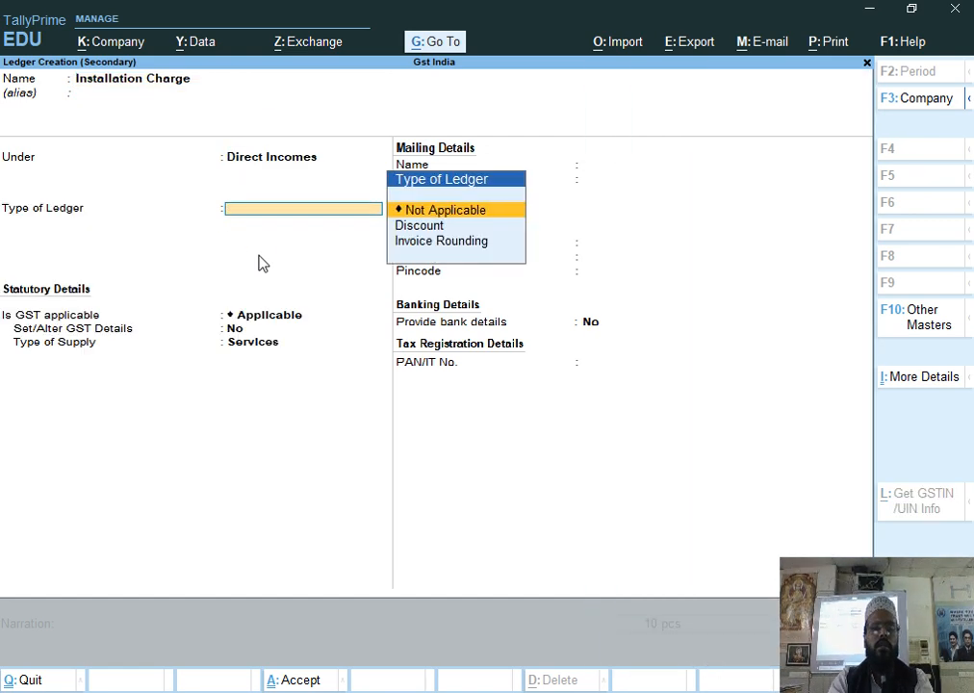
key(Return)
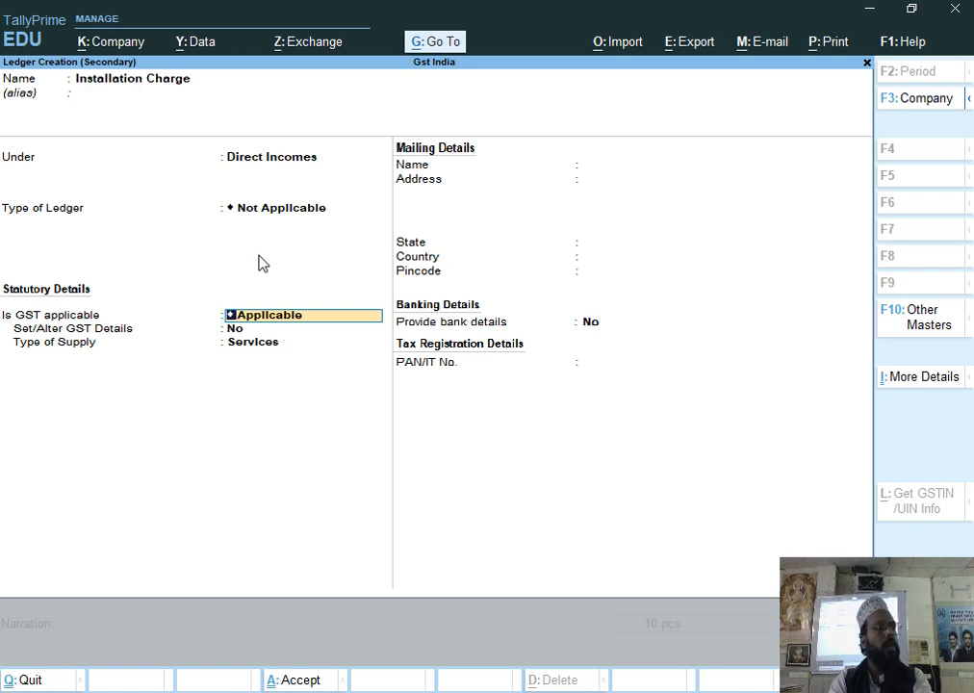
key(Return)
Step: Give it GST details: description Installation, HSN/SAC 987654, Taxable at 18%, Services, and save
text(y)
key(Return)
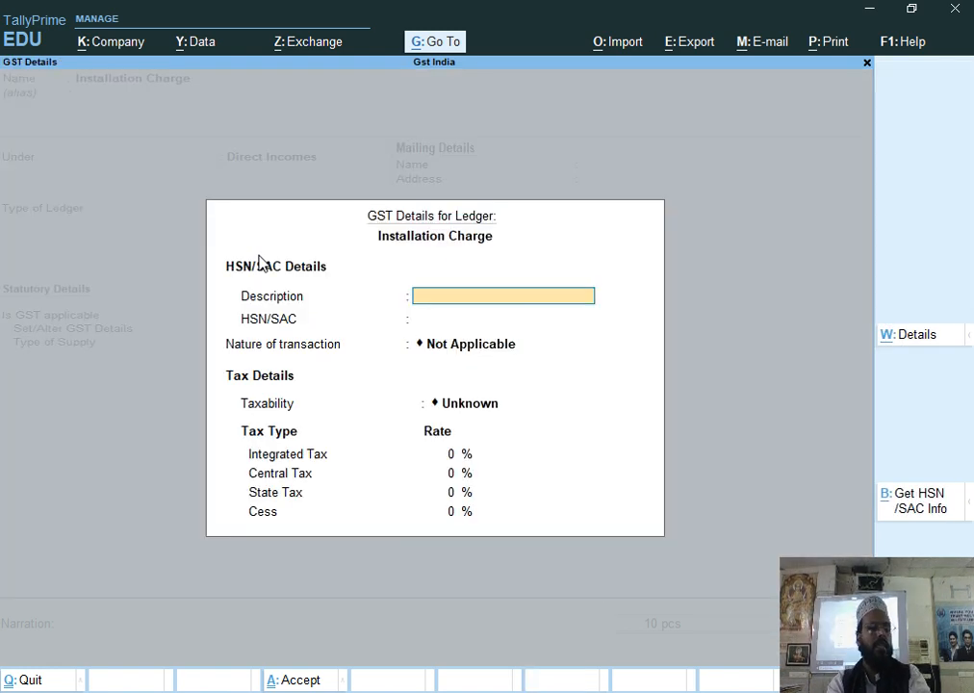
text(In)
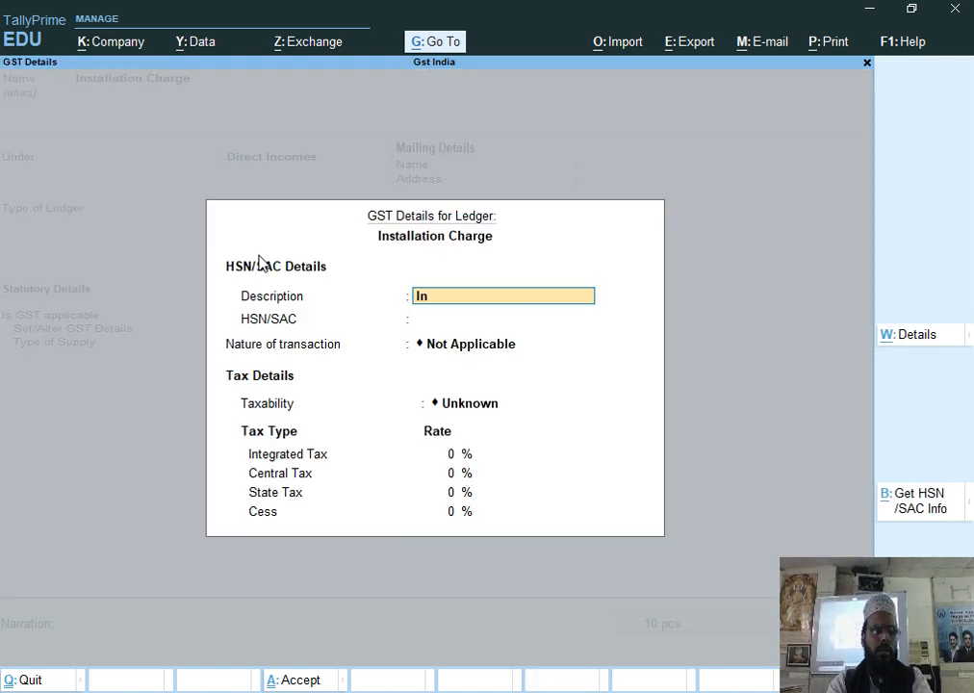
text(stallation)
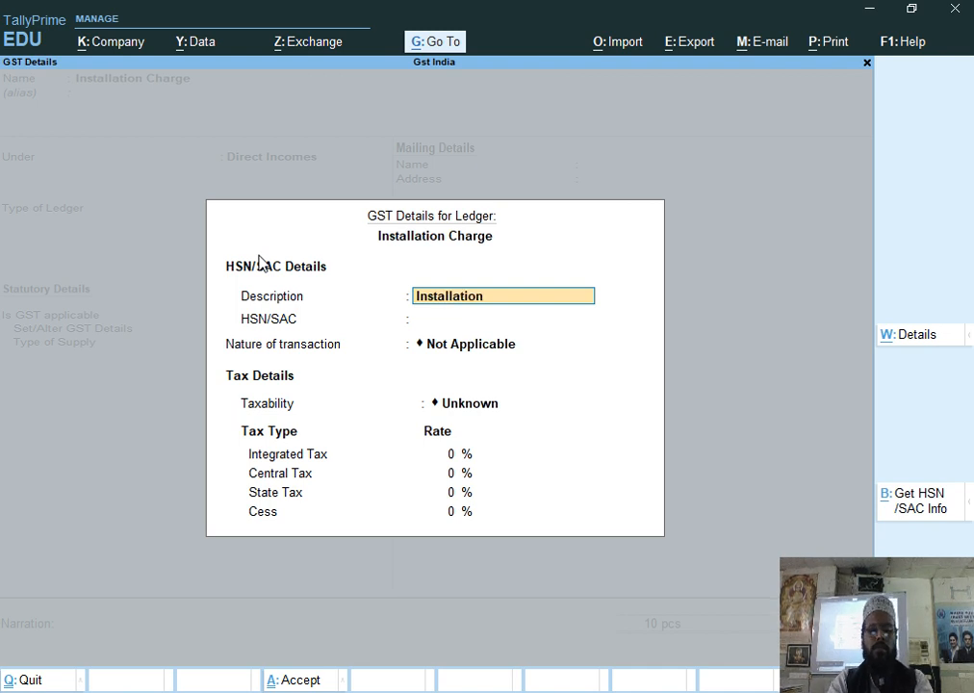
key(Return)
text(987654)
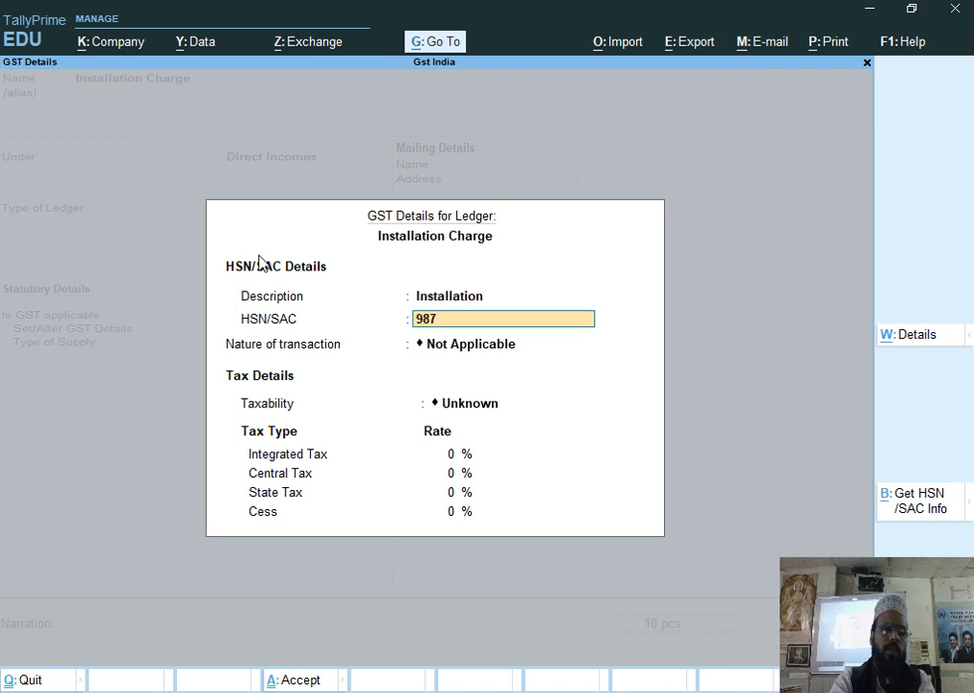
key(Return)
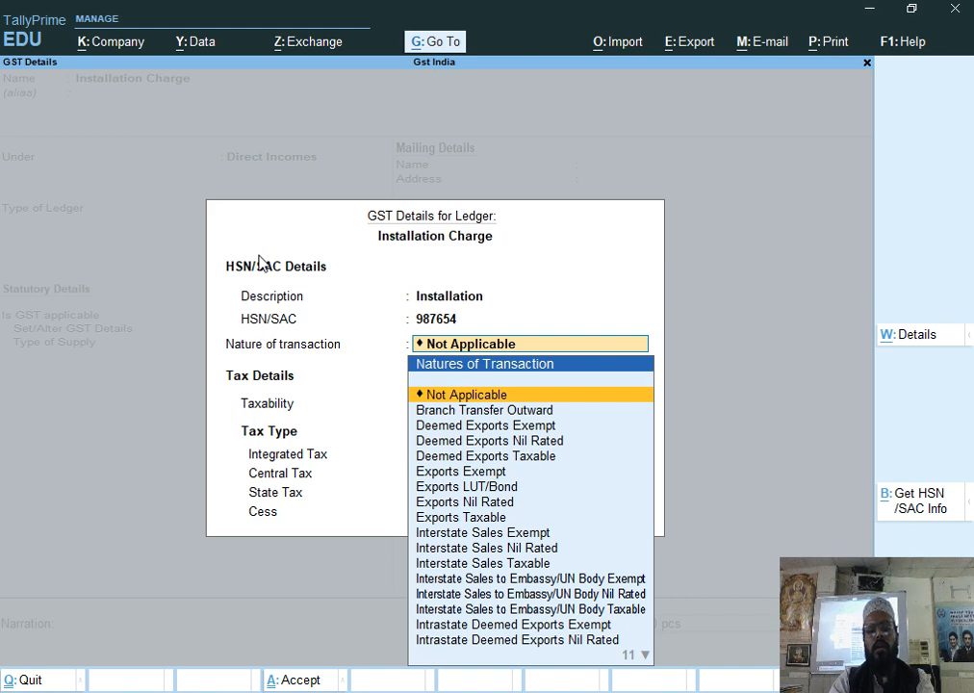
key(Return)
key(Down)
key(Down)
key(Down)
key(Return)
text(18)
key(Return)
key(Return)
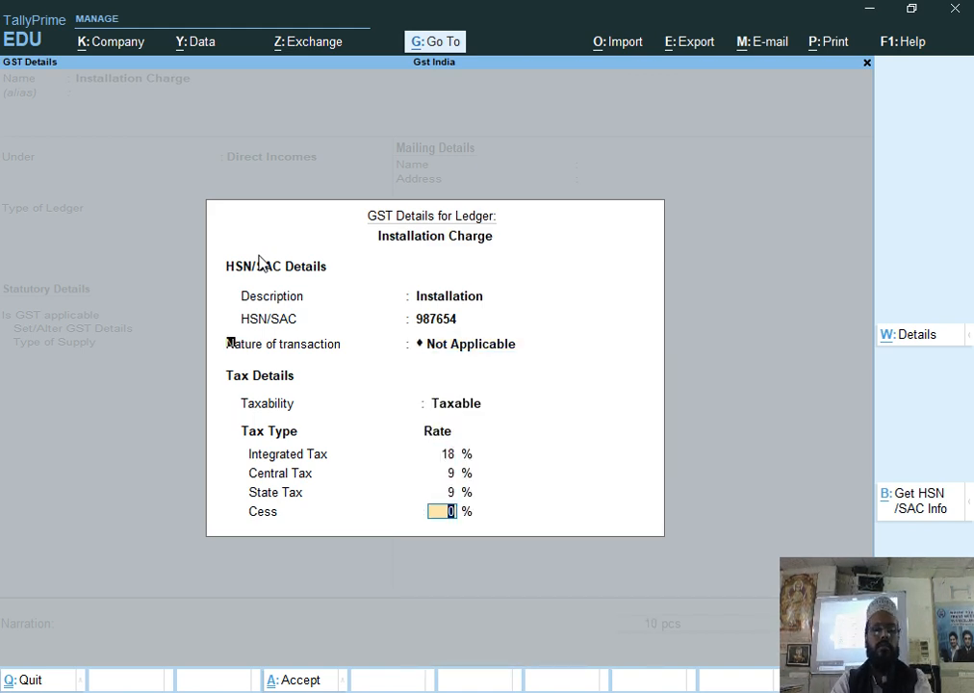
key(Return)
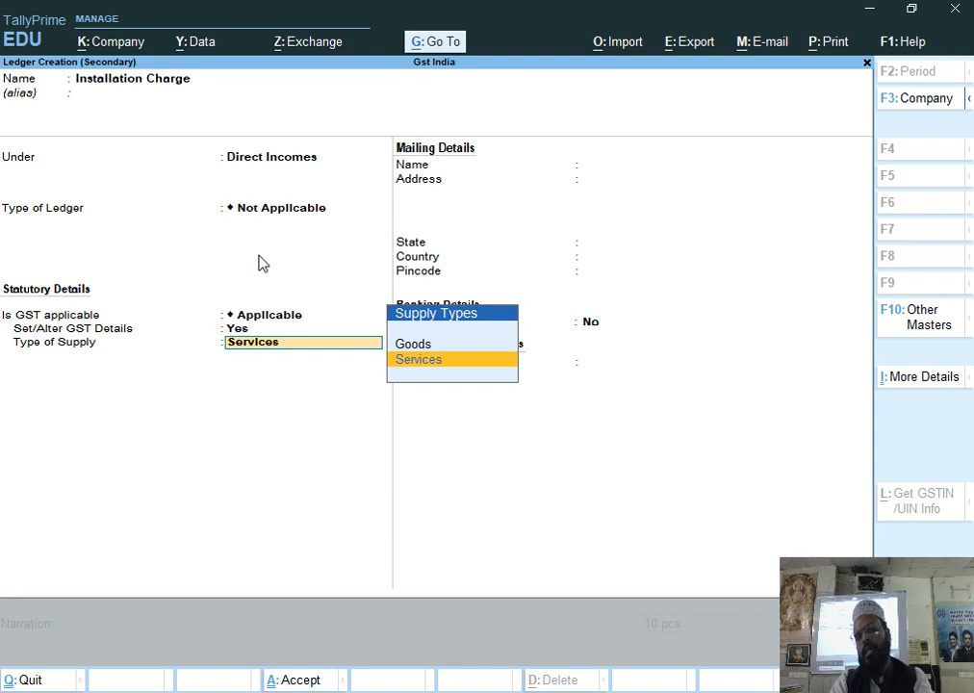
key(Return)
key(Return)
key(Return)
key(Return)
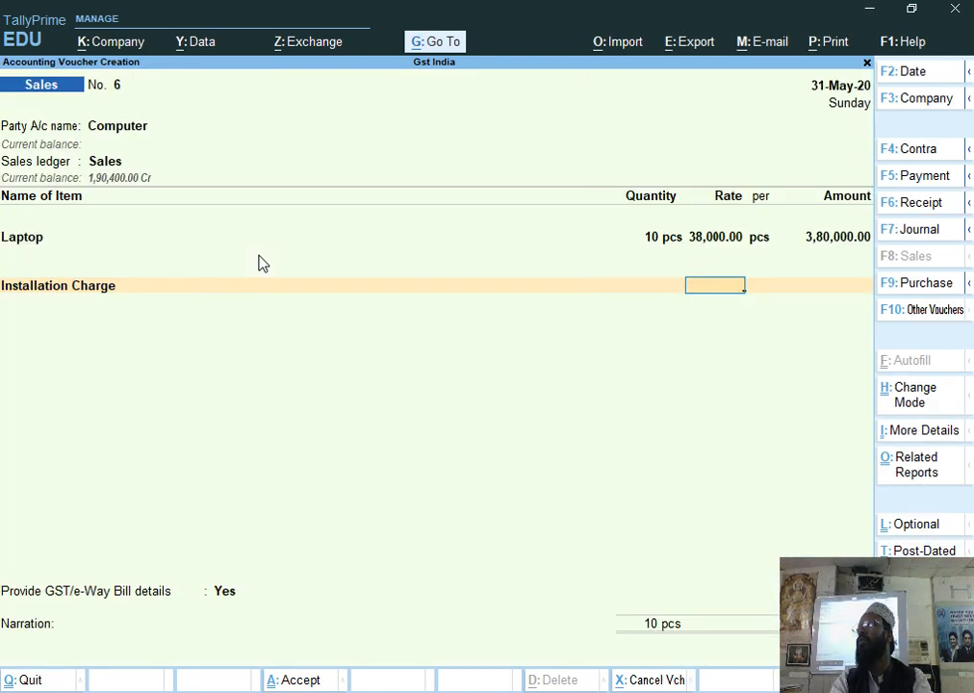
Step: Enter Installation Charge as a 10,000.00 amount with no rate
key(Return)
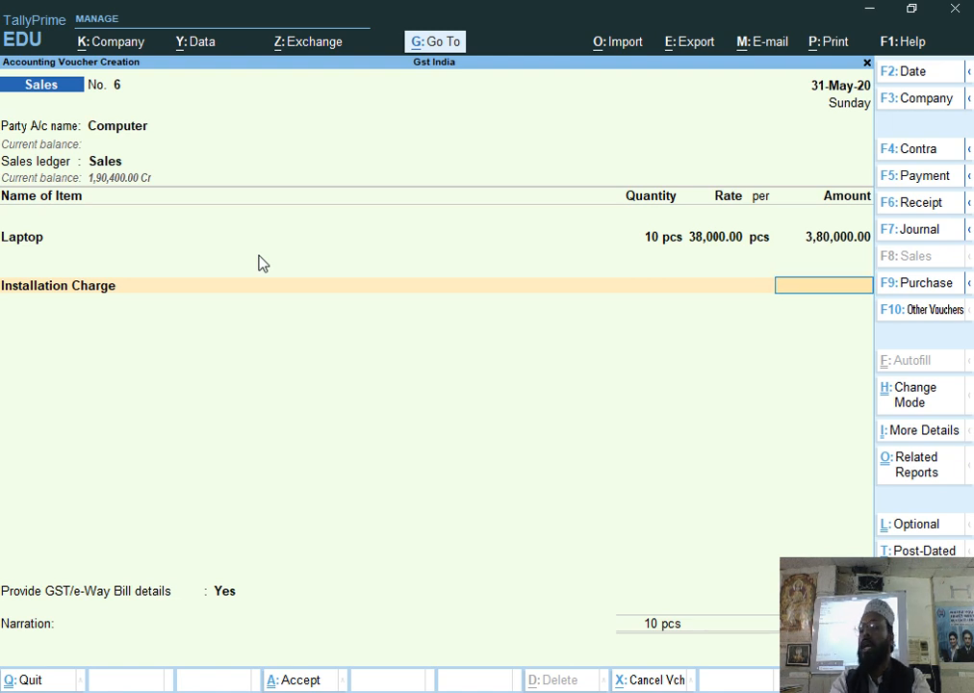
key(BackSpace)
text(10000)
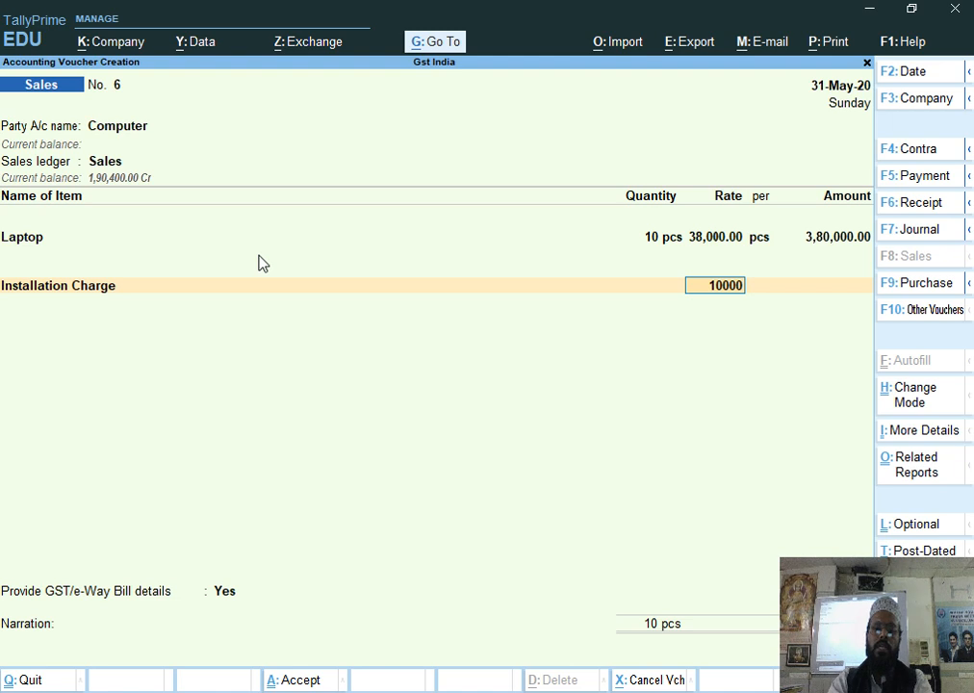
key(Return)
key(BackSpace)
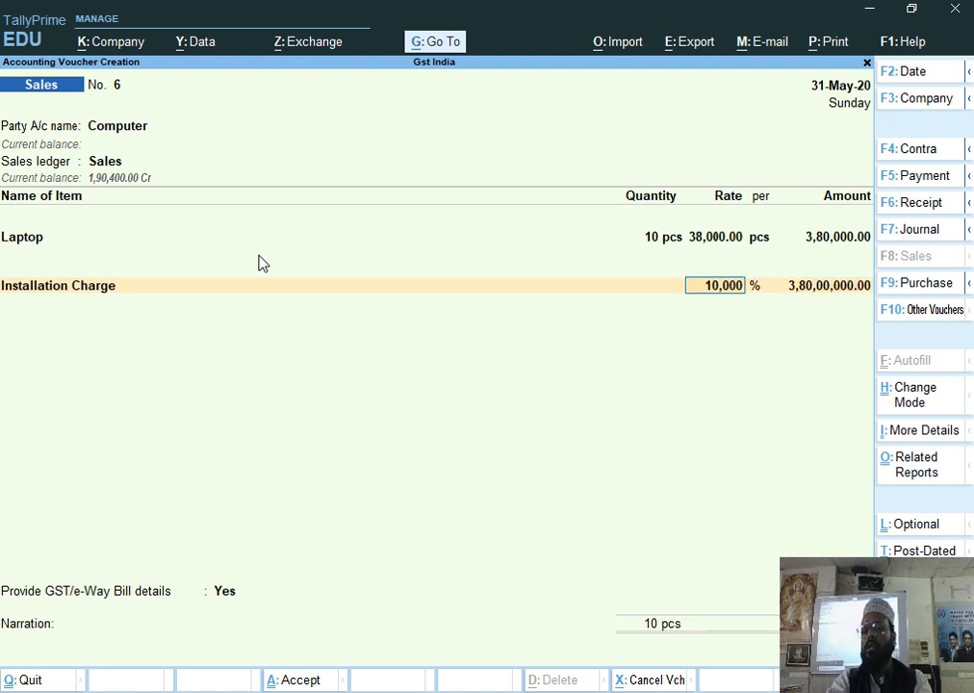
key(BackSpace)
key(Return)
text(10,000)
key(Return)
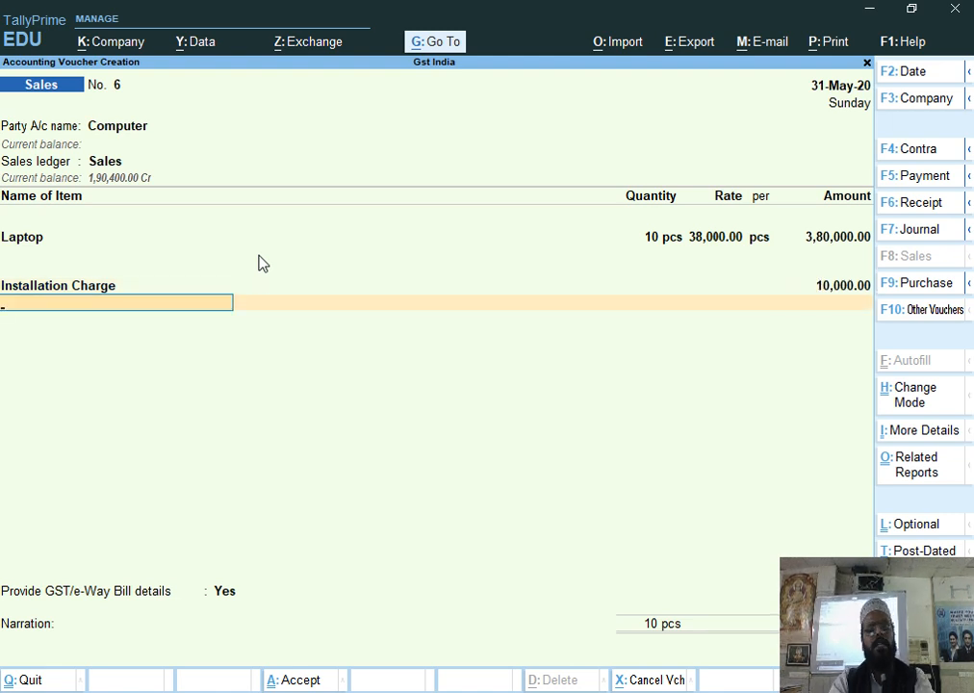
Step: Add the Cgst and Sgst ledgers and view the detailed GST tax analysis
text(C)
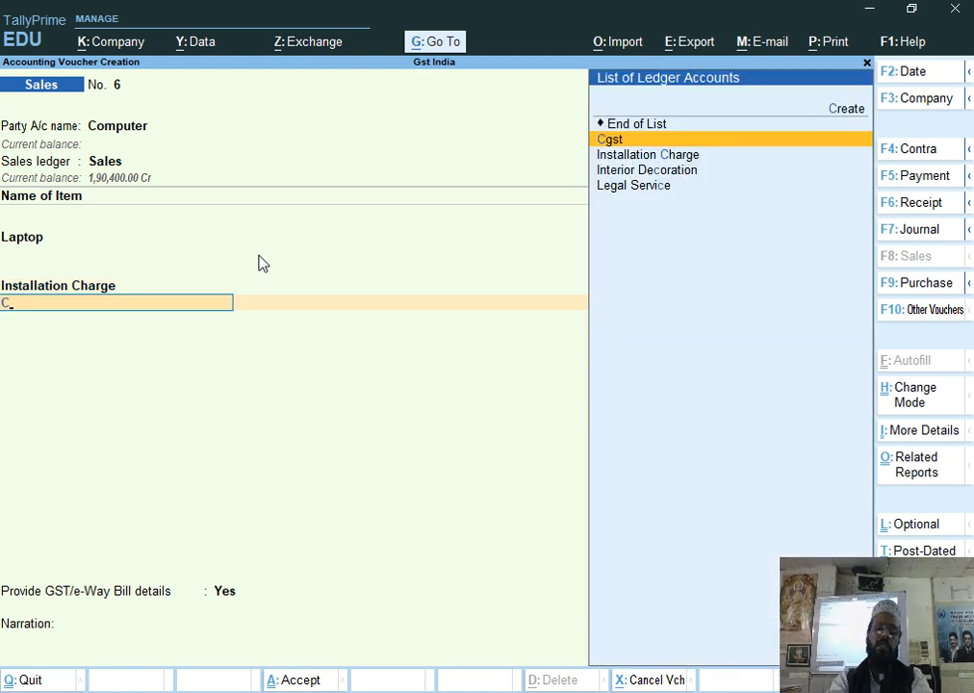
key(Return)
key(Return)
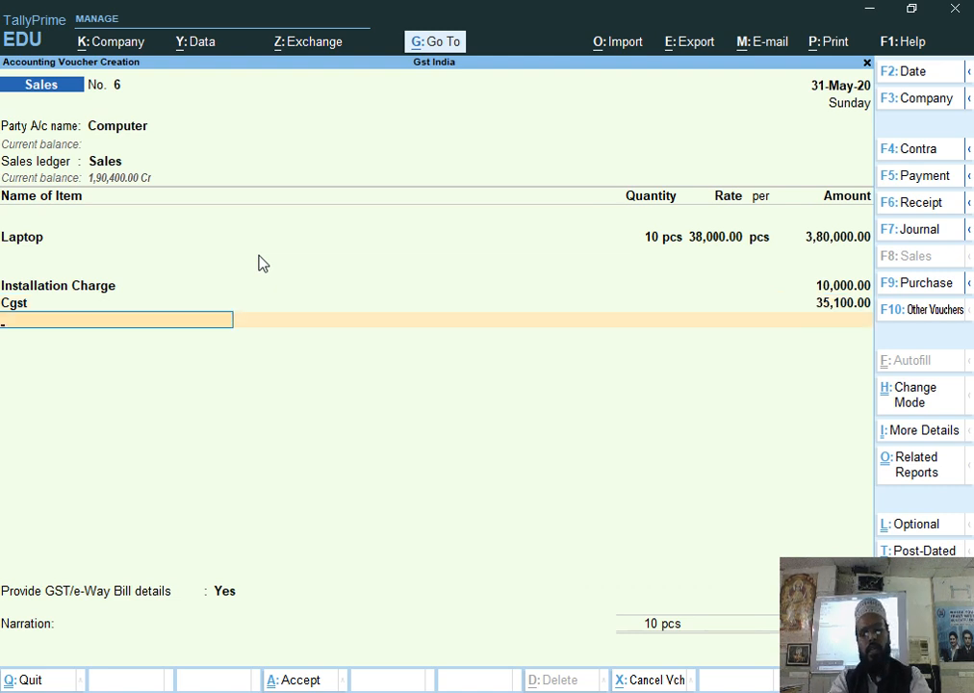
text(S)
key(Down)
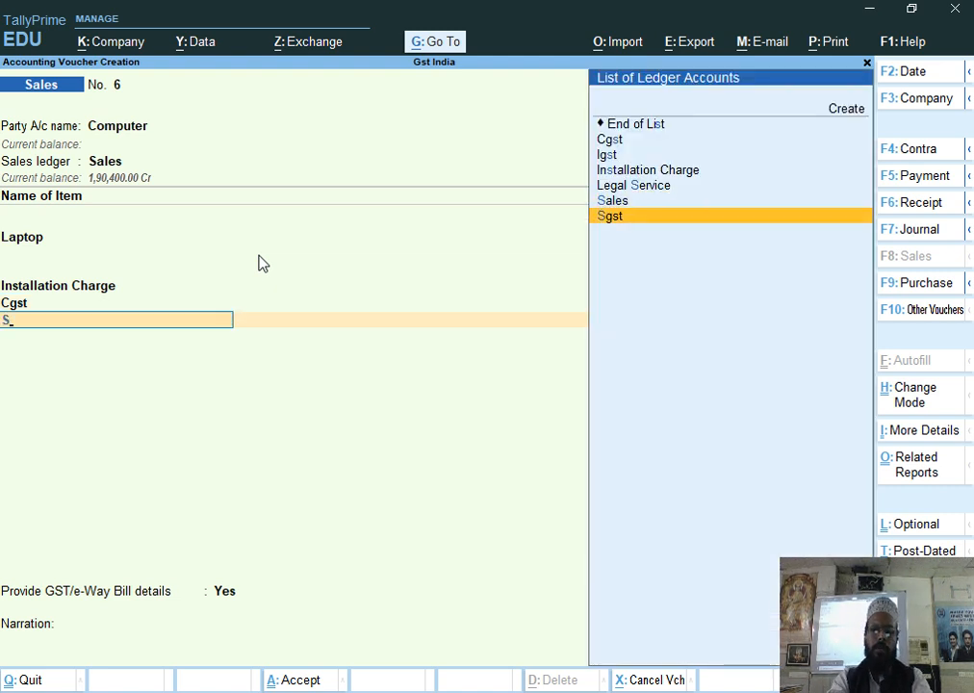
key(Return)
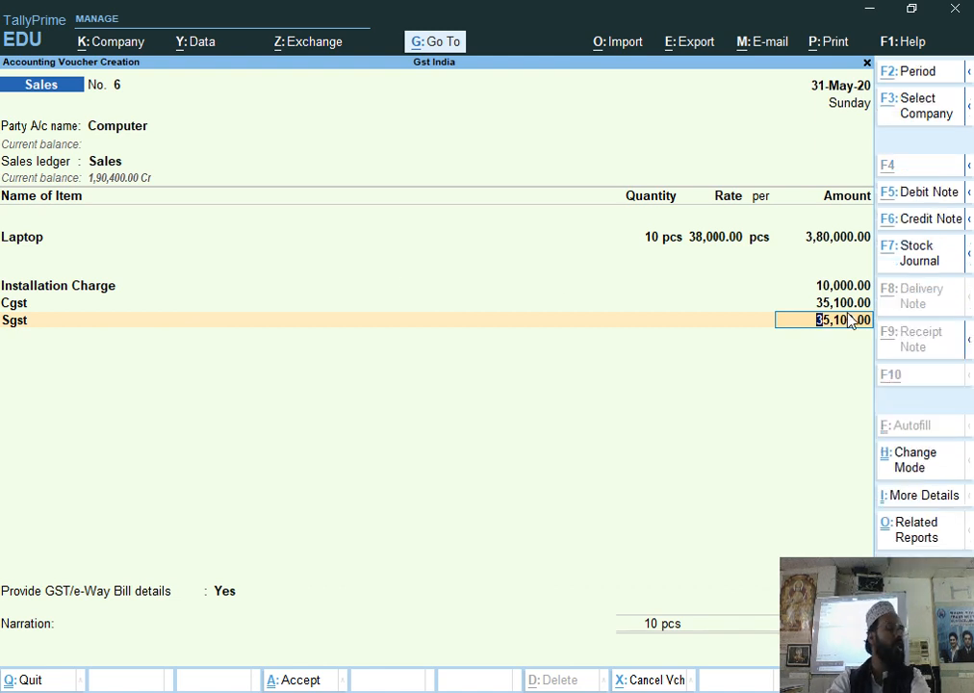
key(alt+a)
key(alt+F5)
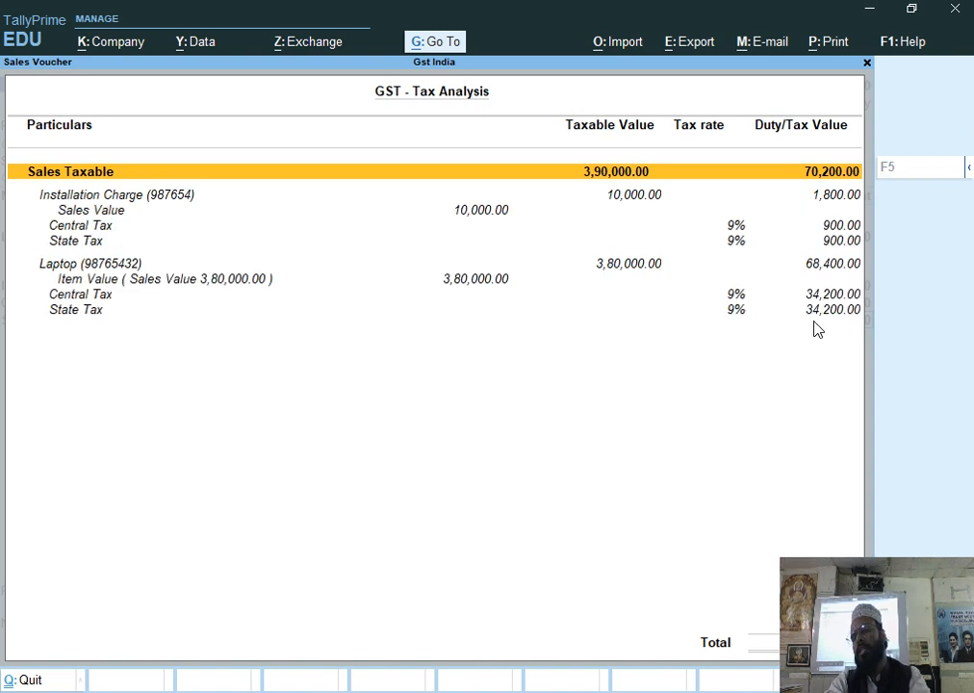
Step: Save Sales voucher No. 6 as a New Ref bill without e-Way Bill details, returning to Gateway
key(Escape)
key(Return)
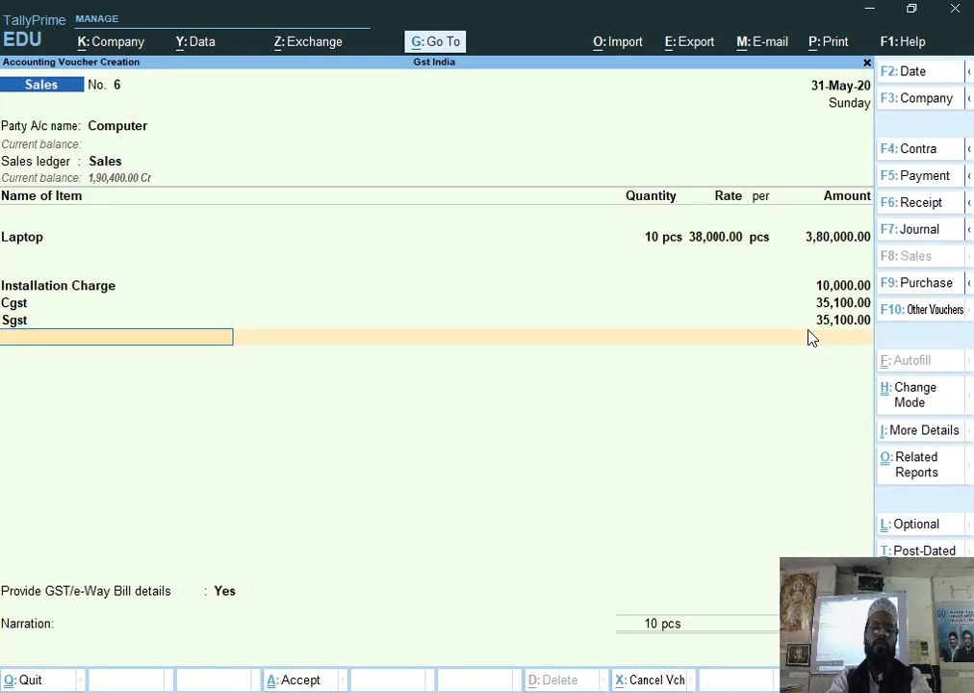
key(Return)
key(Return)
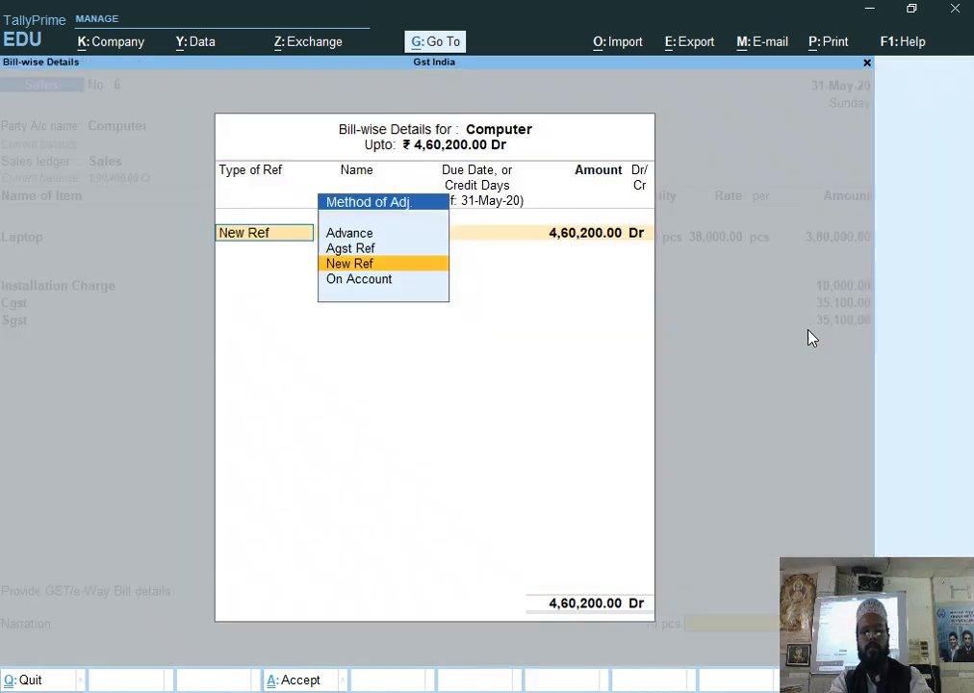
key(Return)
key(Return)
key(Return)
key(Return)
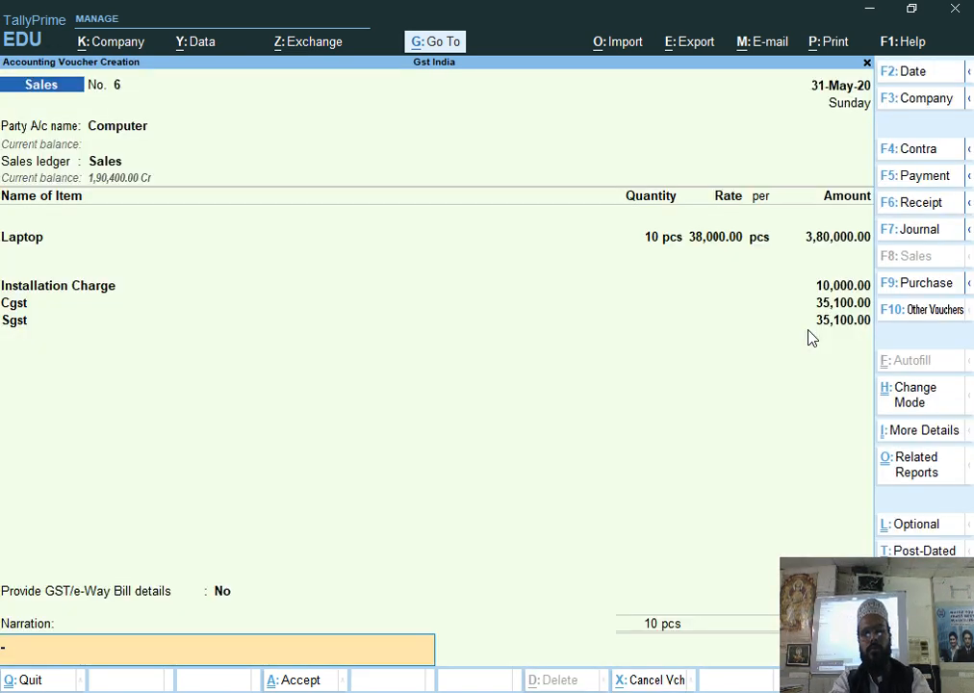
key(Return)
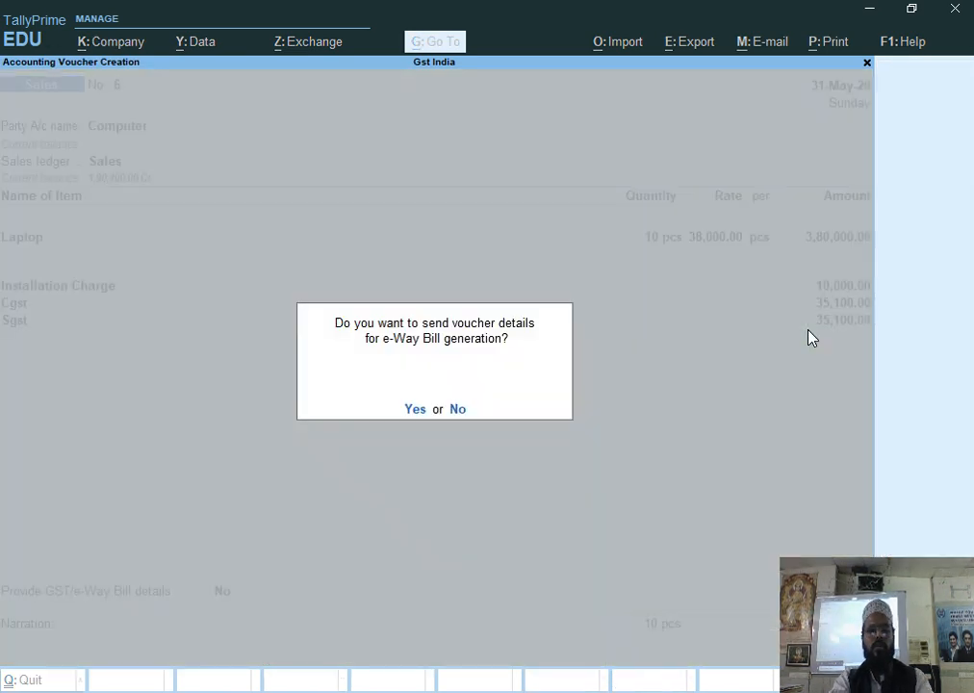
key(y)
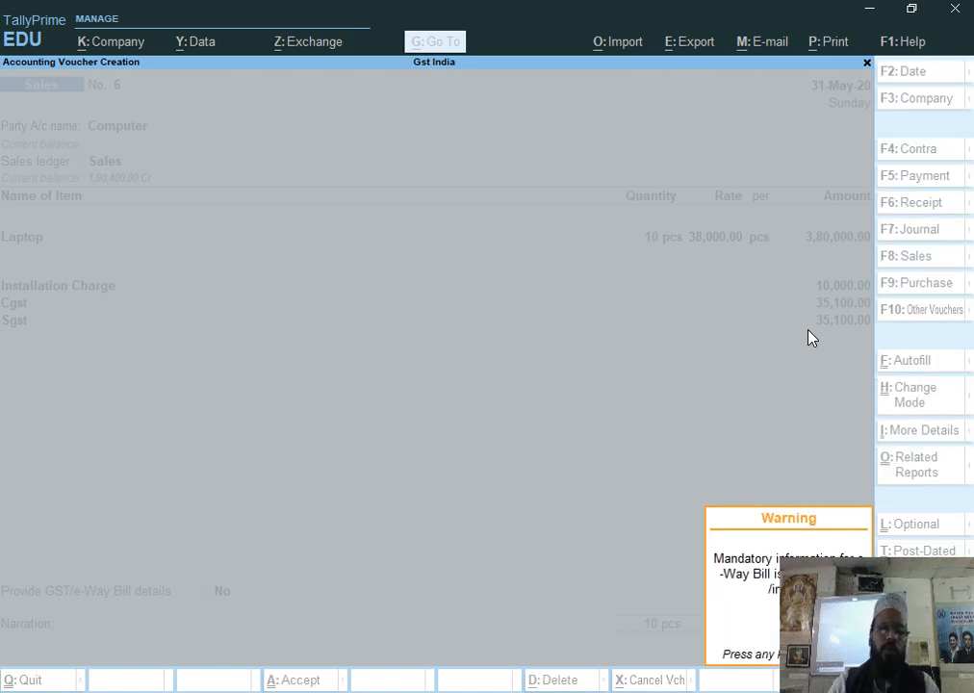
key(Return)
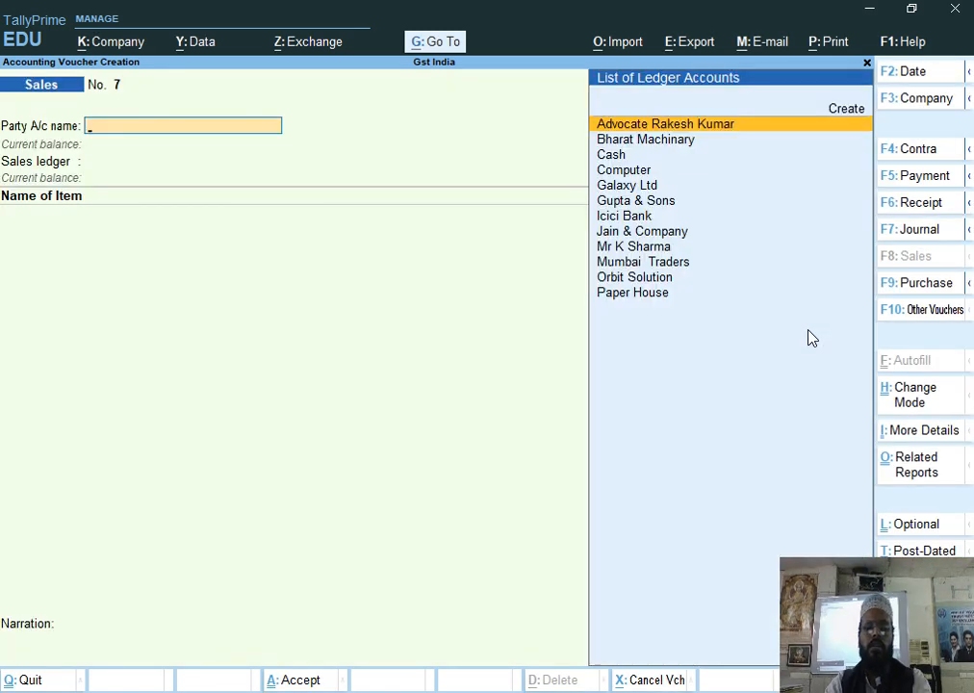
key(Escape)
key(Escape)
key(Escape)
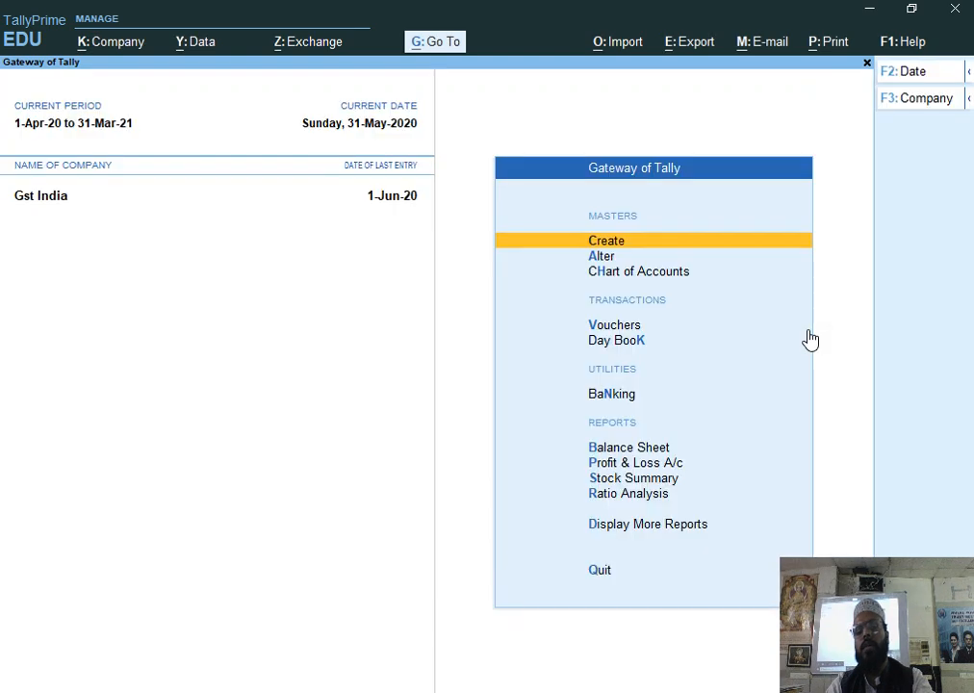
Step: Review the Balance Sheet totalling 72,64,320.00 as at 1-Jun-20, then close it
key(Down)
key(Down)
key(Down)
key(Down)
key(Down)
key(Down)
key(Up)
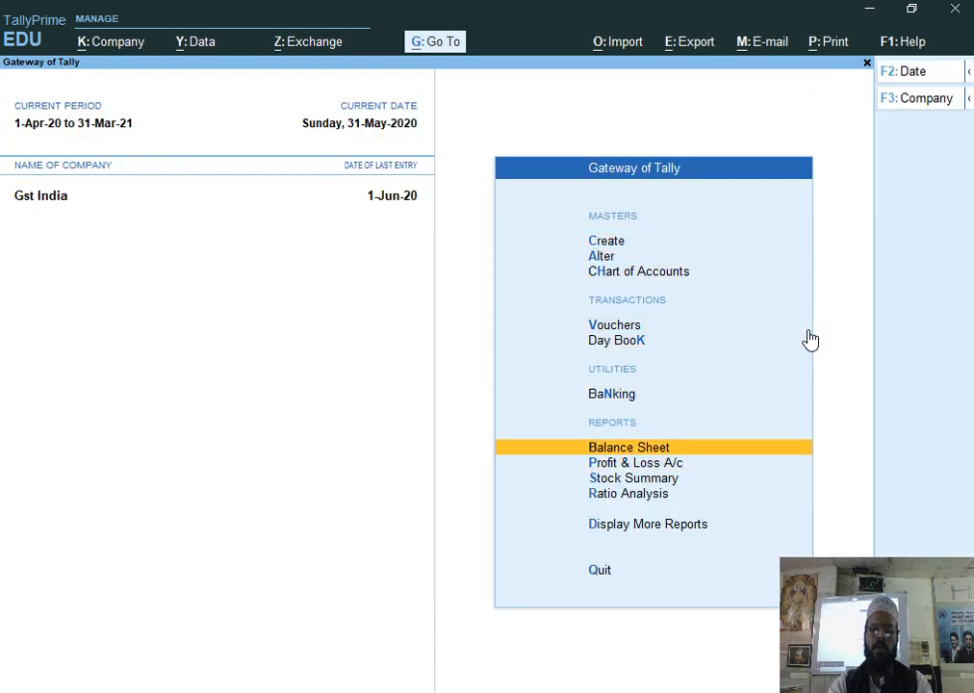
key(Return)
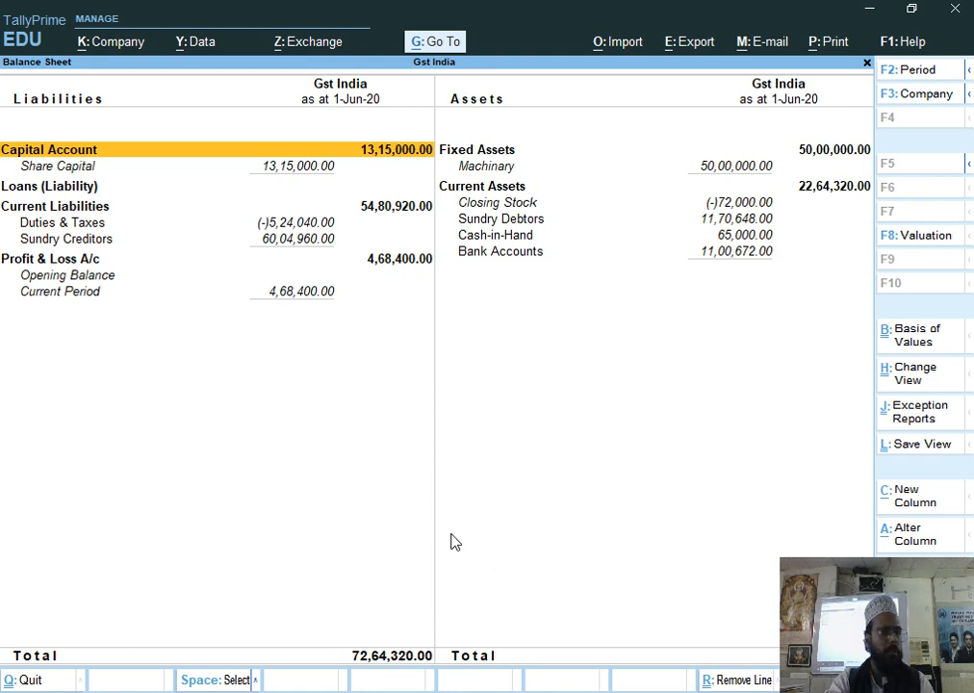
key(Escape)
key(Escape)
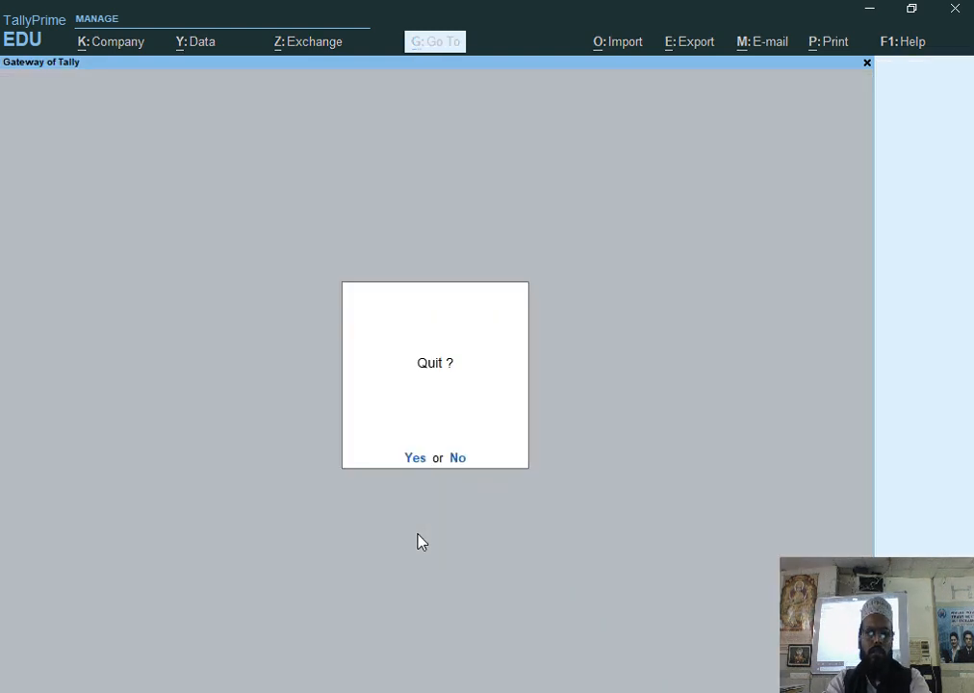